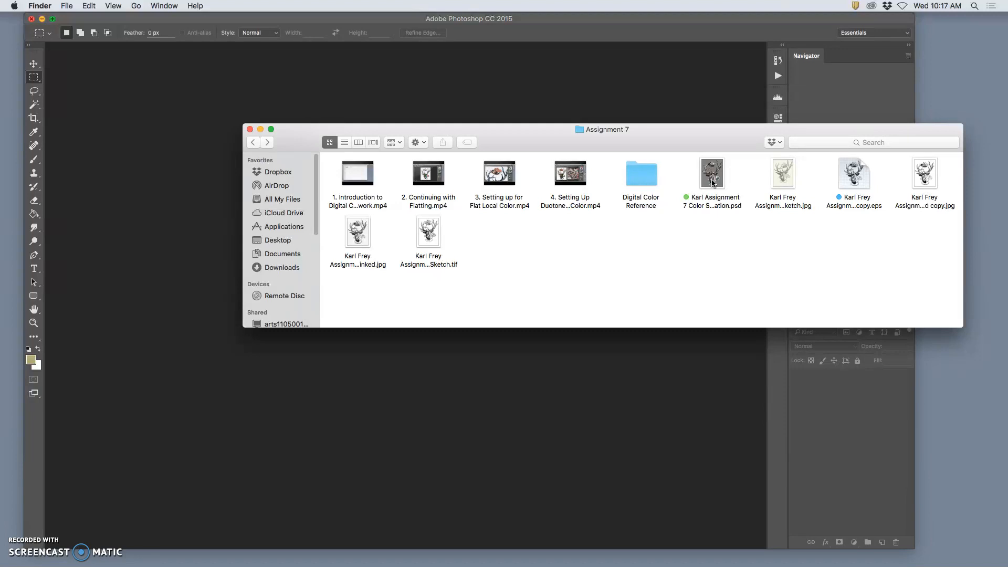
# Open the Assignment 7 Color Spot Illustration PSD file from the Assignment 7 folder in Photoshop.
pyautogui.click(712, 181)
pyautogui.doubleClick(715, 180)
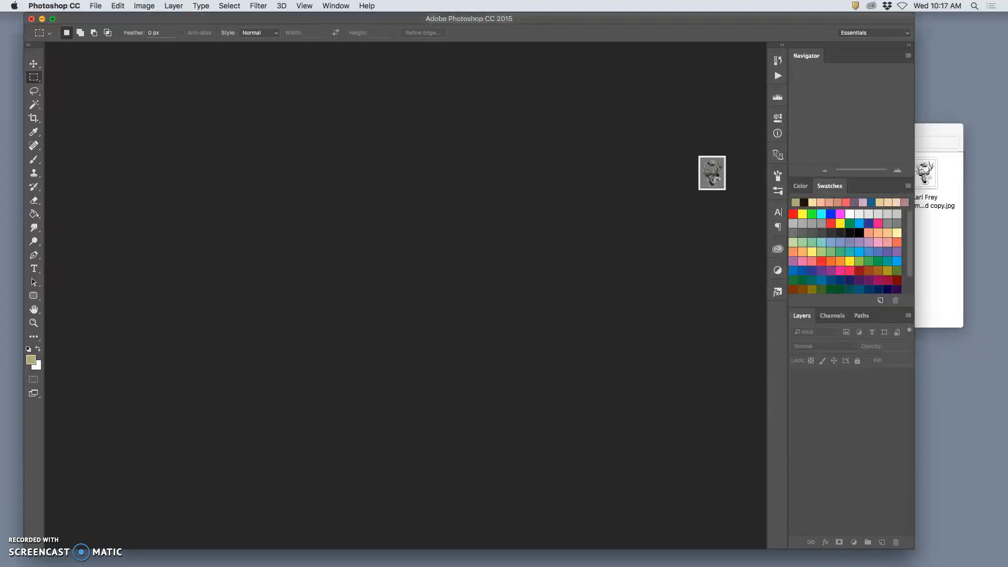
pyautogui.click(485, 323)
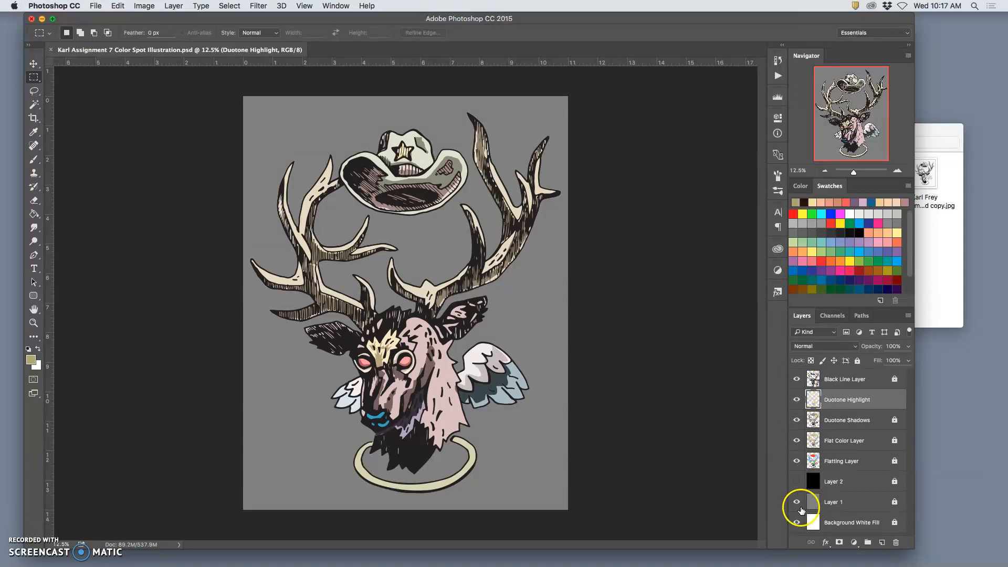
# Hide every layer above Background White Fill and reveal Layer 1, Flatting Layer, Flat Color Layer, Duotone Highlight and Duotone Shadows one by one.
pyautogui.moveTo(797, 380); pyautogui.dragTo(842, 536)
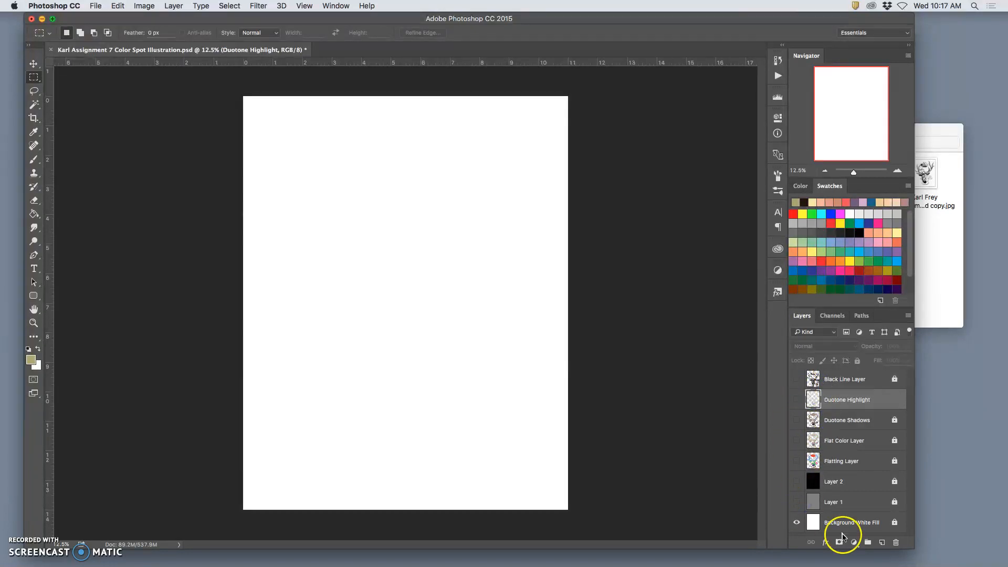
pyautogui.click(797, 503)
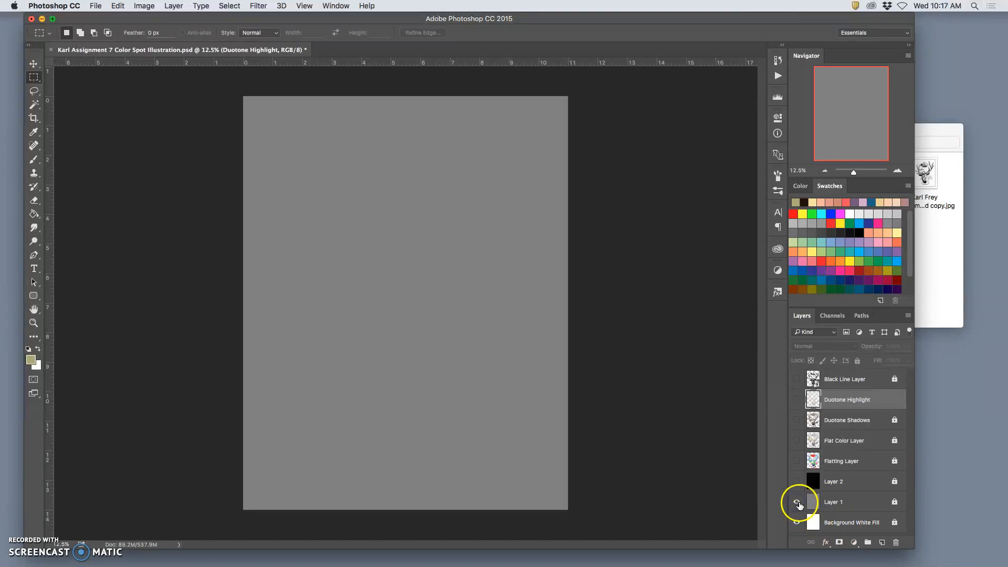
pyautogui.click(796, 461)
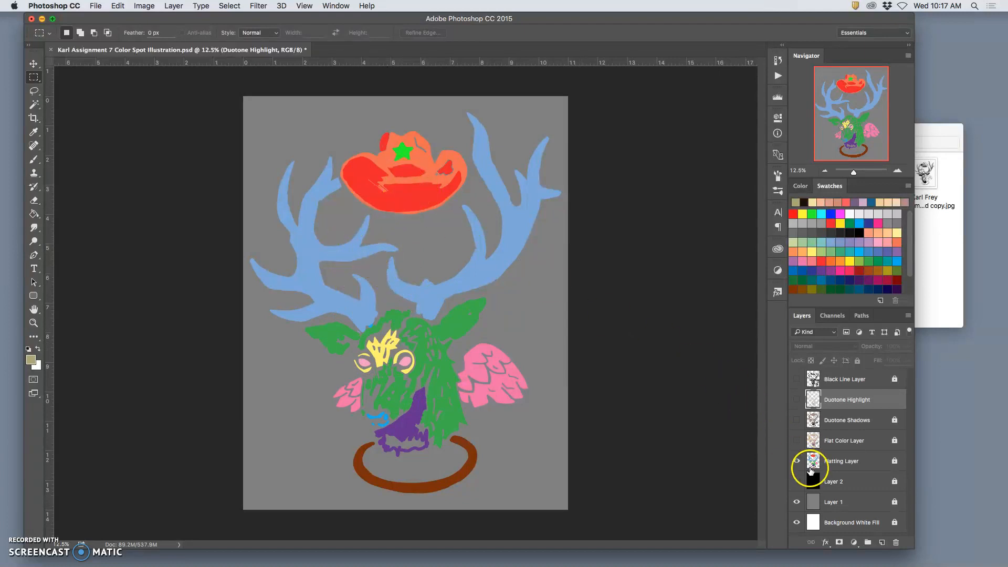
pyautogui.click(797, 440)
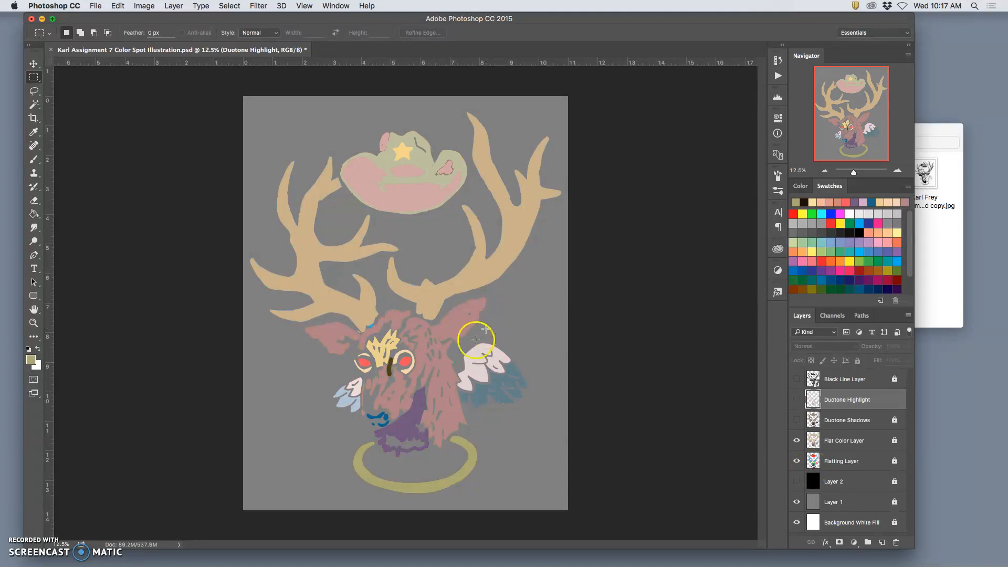
pyautogui.click(797, 400)
pyautogui.click(797, 420)
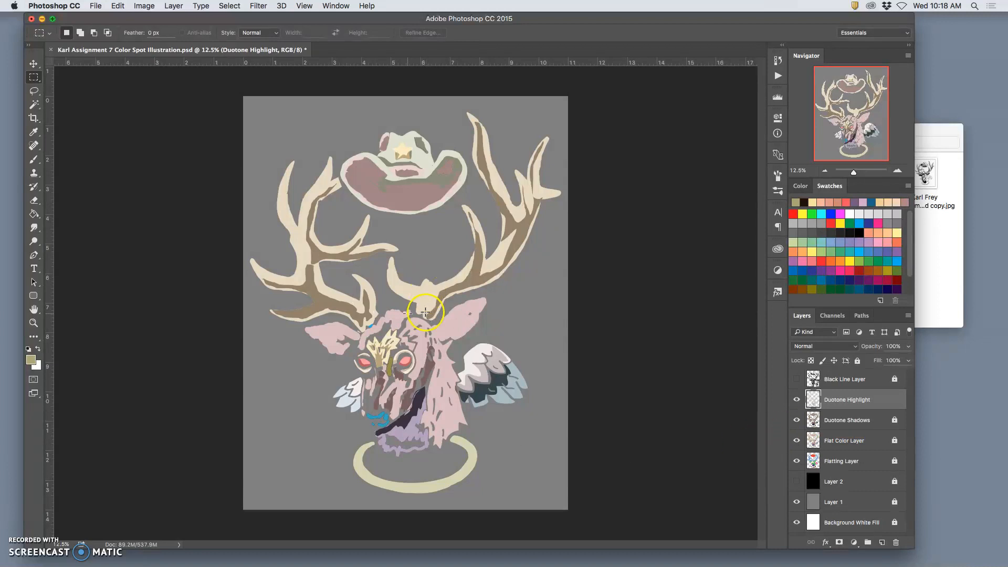
# Compare the antler base up close with the Duotone Highlight and Duotone Shadows layers shown and hidden, leaving both hidden.
pyautogui.press('super+plus')
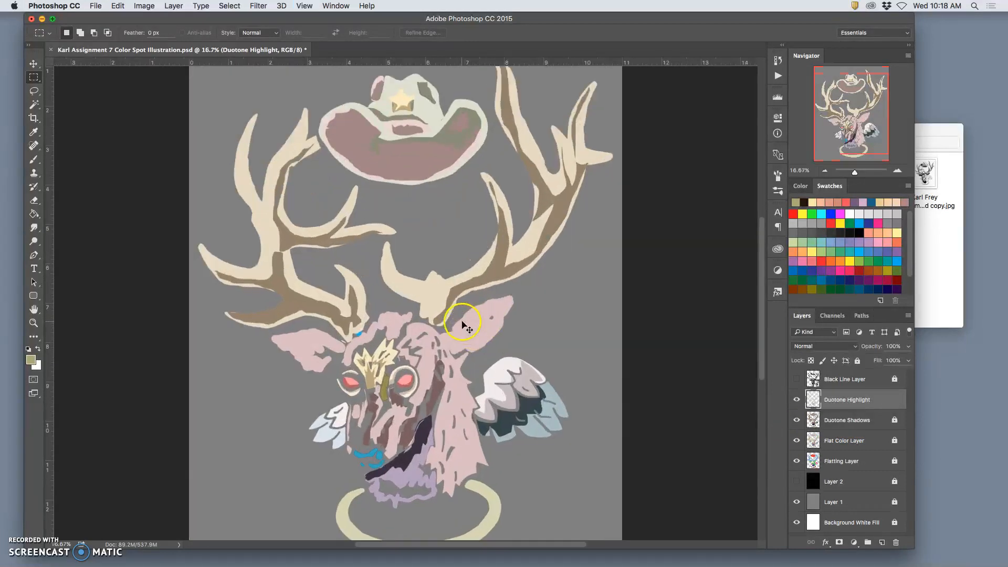
pyautogui.press('super+plus')
pyautogui.press('super+plus')
pyautogui.press('super+plus')
pyautogui.press('super+plus')
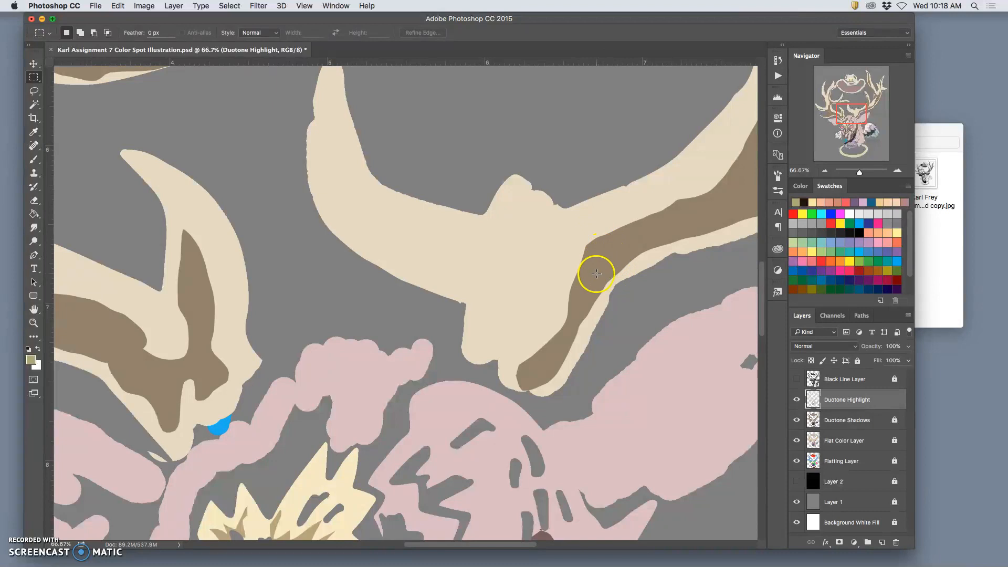
pyautogui.moveTo(797, 400); pyautogui.dragTo(797, 417)
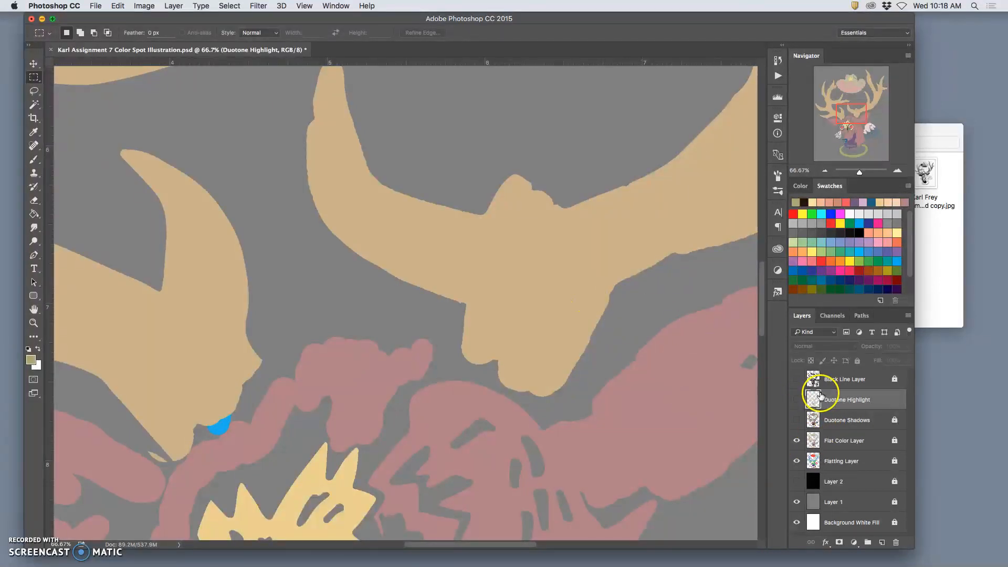
pyautogui.click(796, 400)
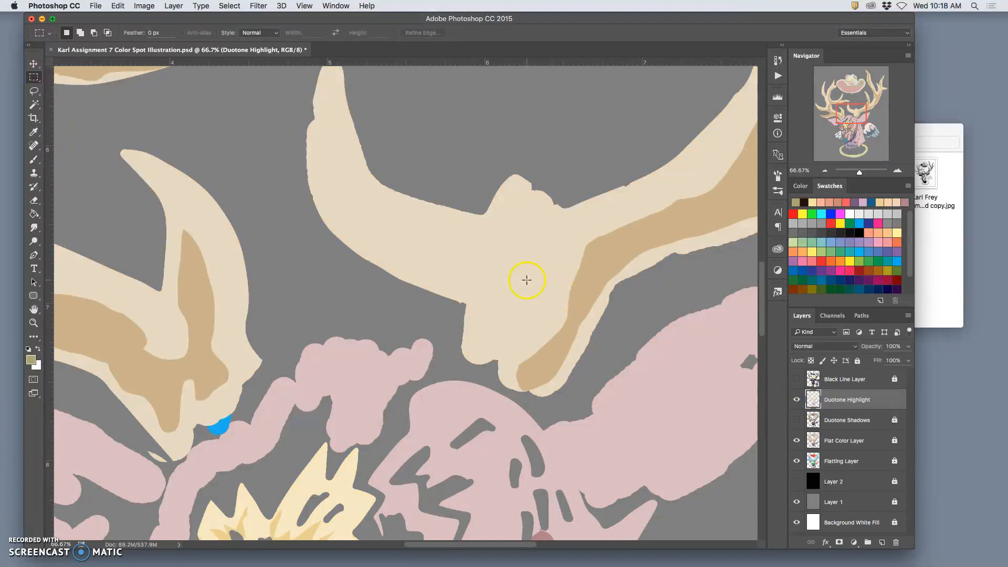
pyautogui.click(796, 420)
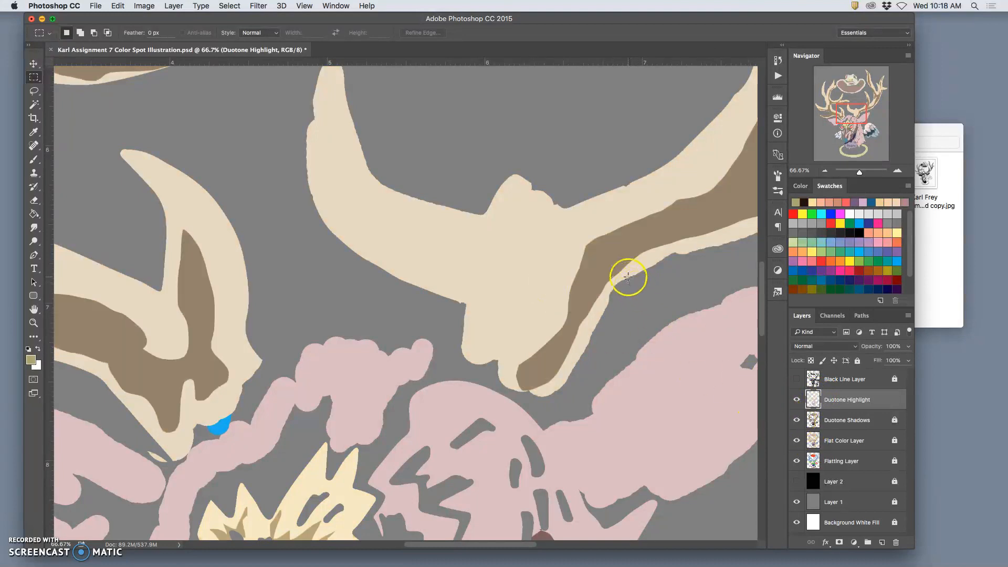
pyautogui.click(796, 421)
pyautogui.click(797, 400)
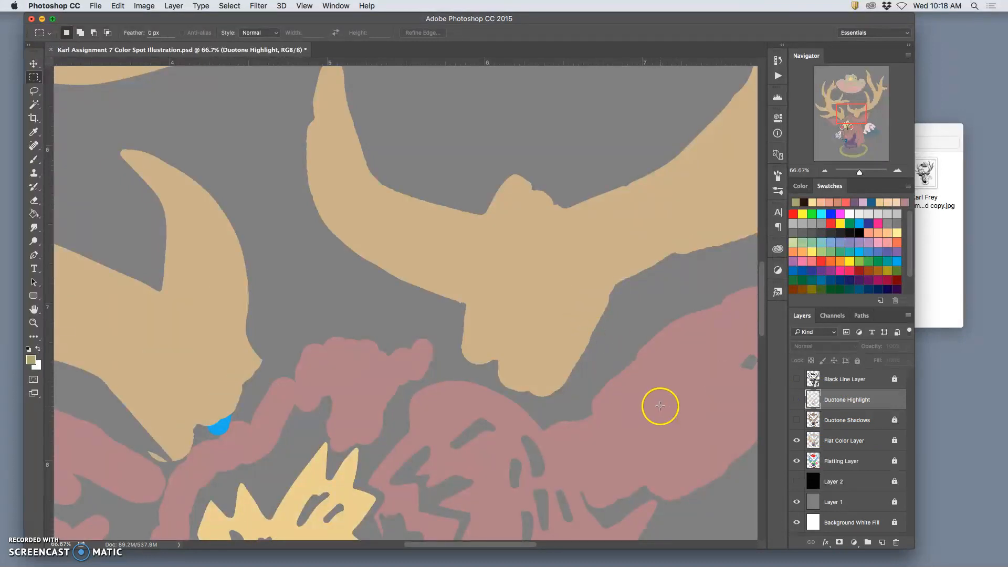
# Show the Black Line Layer over the flat colors and view the whole illustration.
pyautogui.press('super+minus')
pyautogui.press('super+minus')
pyautogui.press('super+minus')
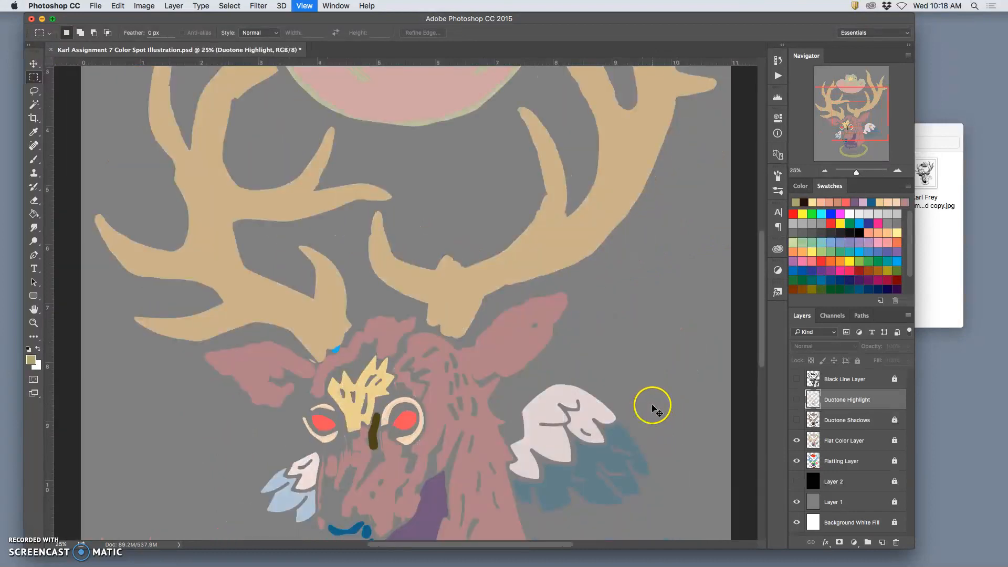
pyautogui.press('super+minus')
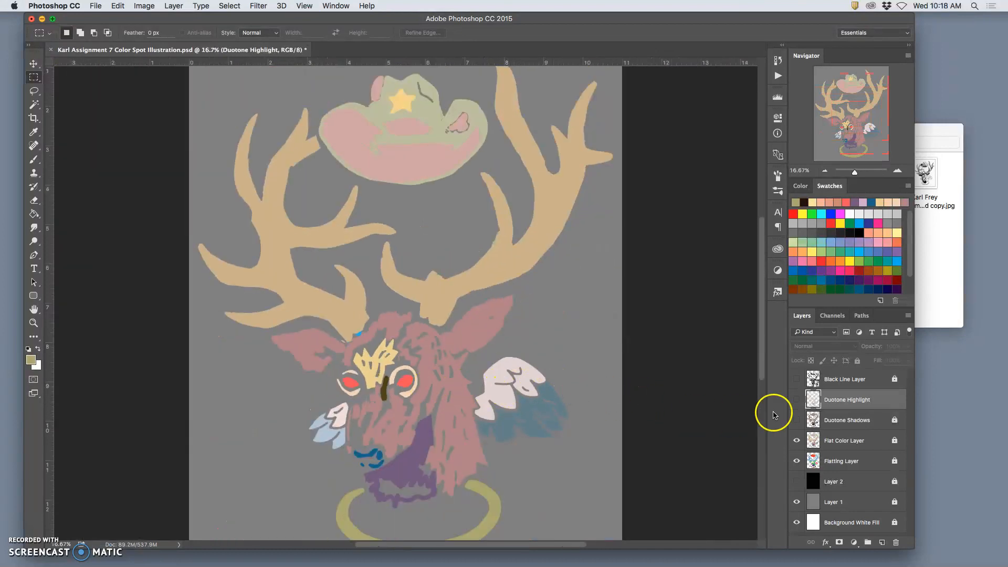
pyautogui.click(797, 379)
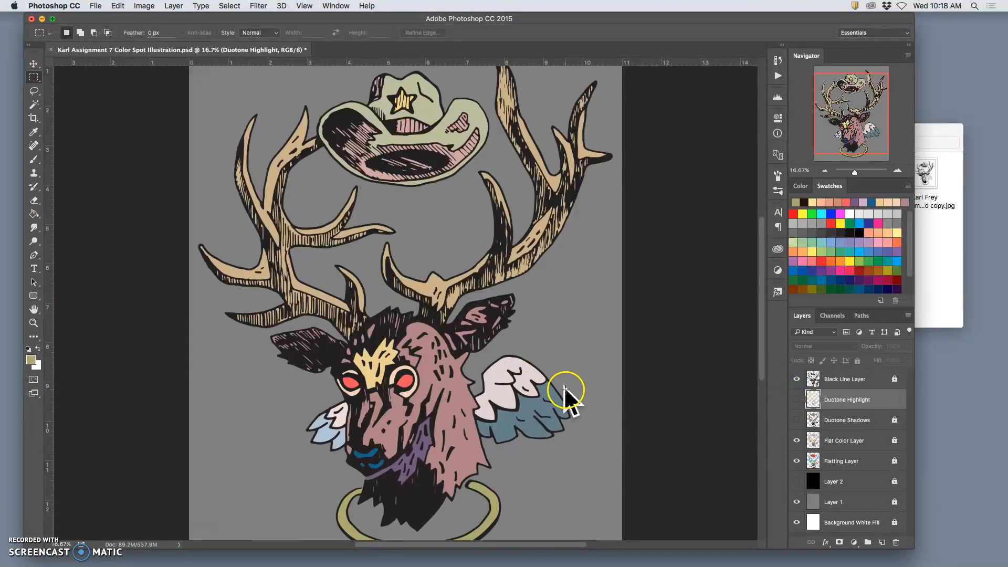
pyautogui.press('super+minus')
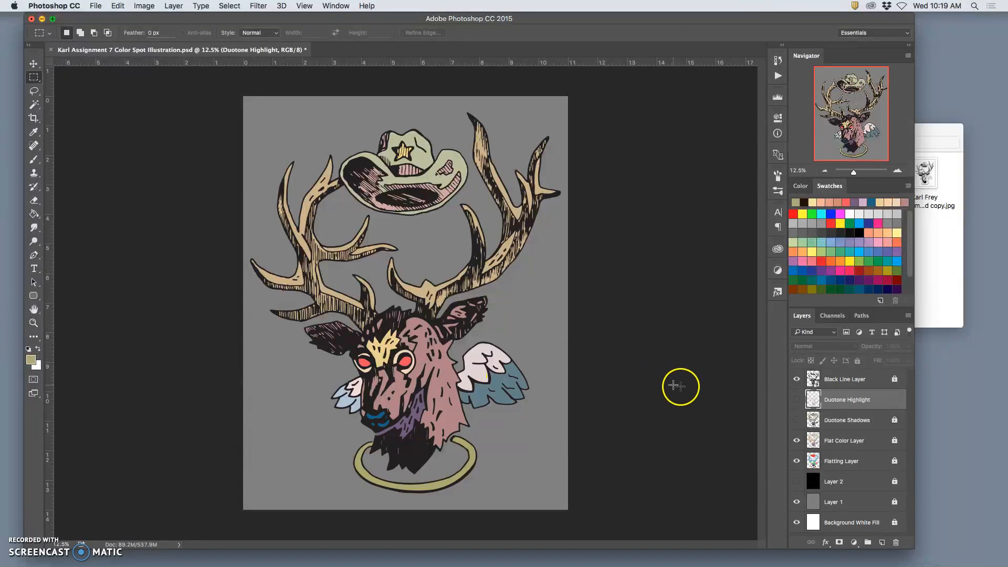
# Toggle the Duotone Highlight and Duotone Shadows layers to compare their effect under the line art, leaving both visible.
pyautogui.click(797, 400)
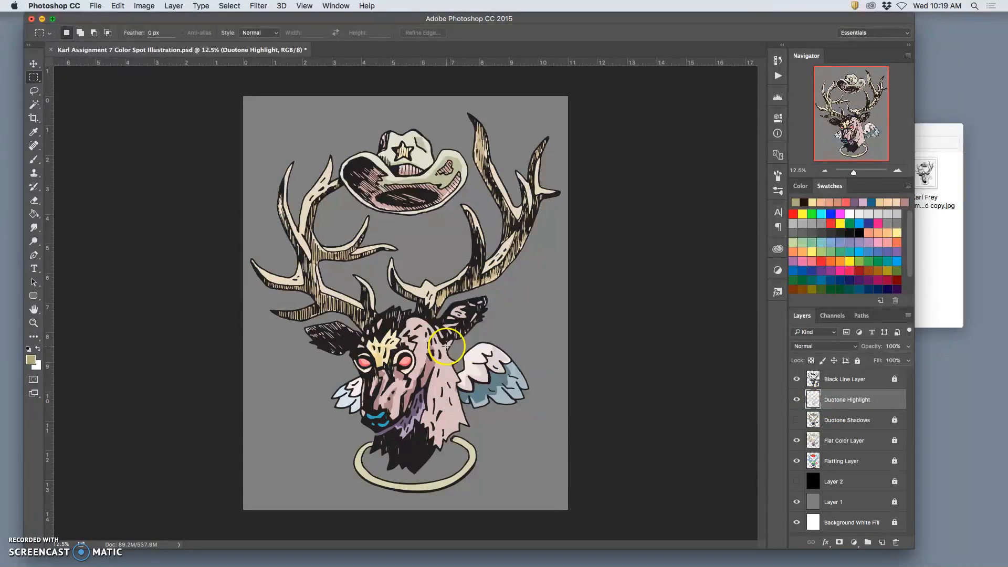
pyautogui.click(797, 421)
pyautogui.click(797, 421)
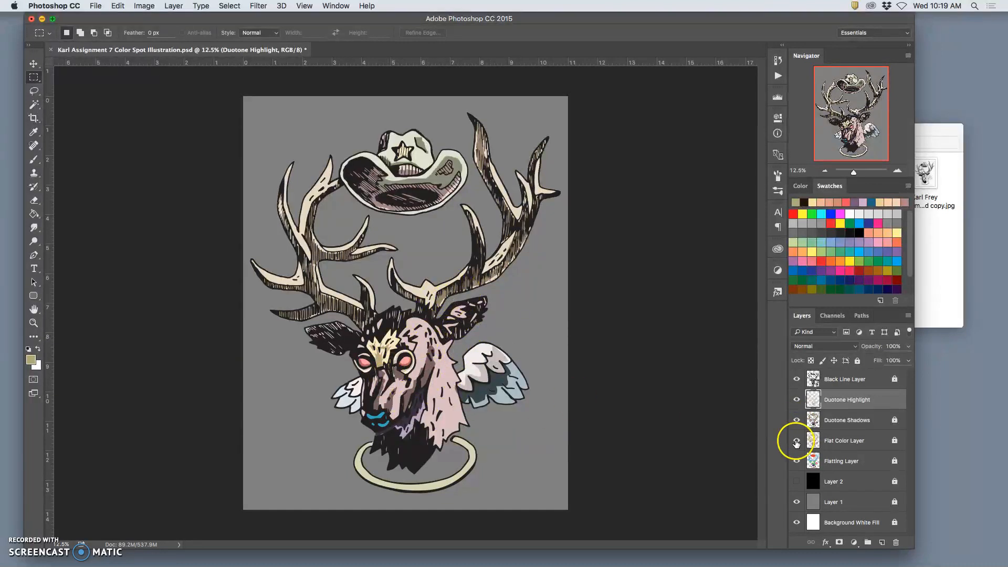
pyautogui.click(797, 421)
pyautogui.click(796, 400)
pyautogui.click(797, 401)
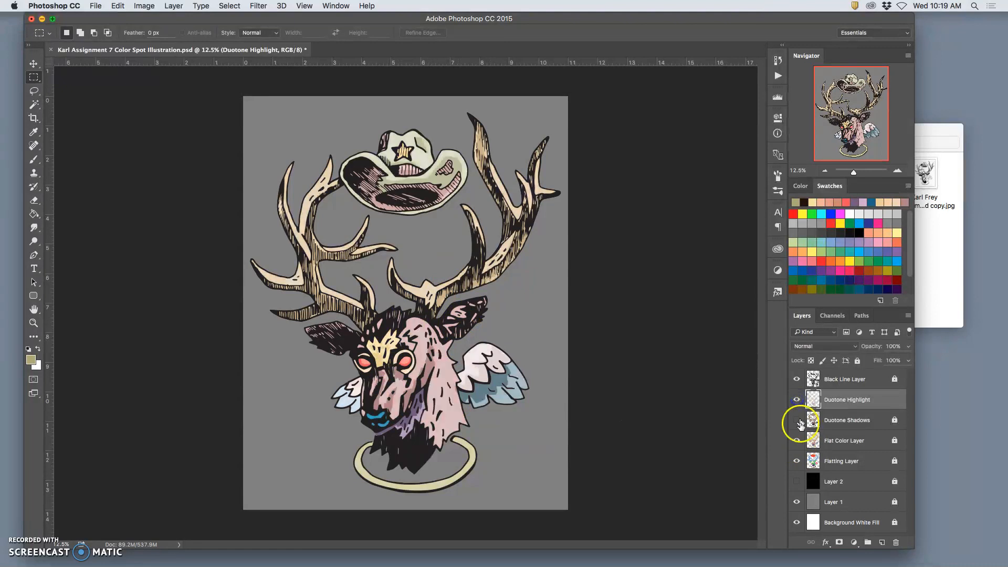
pyautogui.click(797, 420)
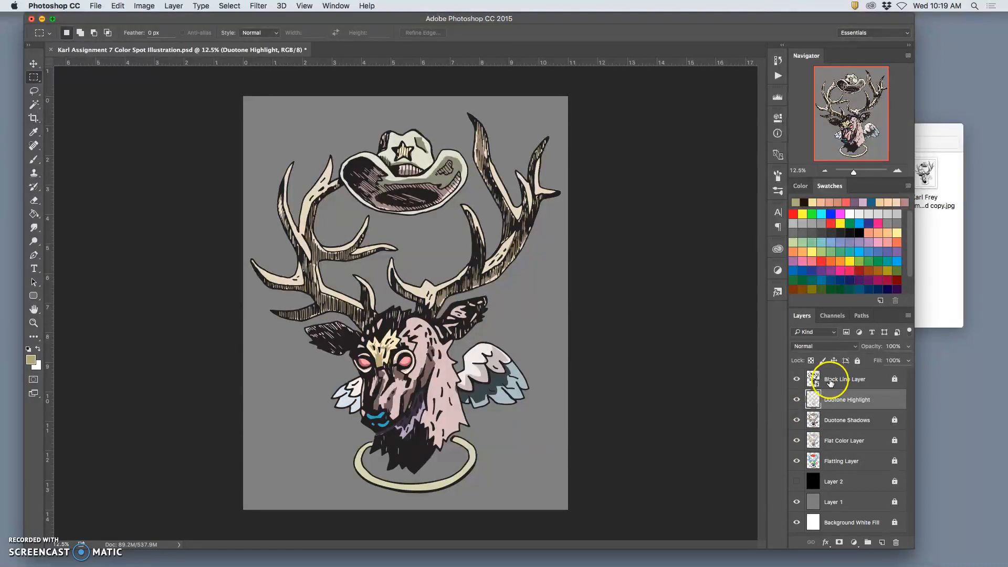
# Toggle the Black Line Layer repeatedly to compare the artwork with and without its line work, leaving it visible.
pyautogui.click(798, 380)
pyautogui.click(797, 380)
pyautogui.click(795, 380)
pyautogui.click(795, 379)
pyautogui.click(796, 379)
pyautogui.click(795, 380)
pyautogui.click(795, 380)
pyautogui.click(795, 380)
pyautogui.click(796, 380)
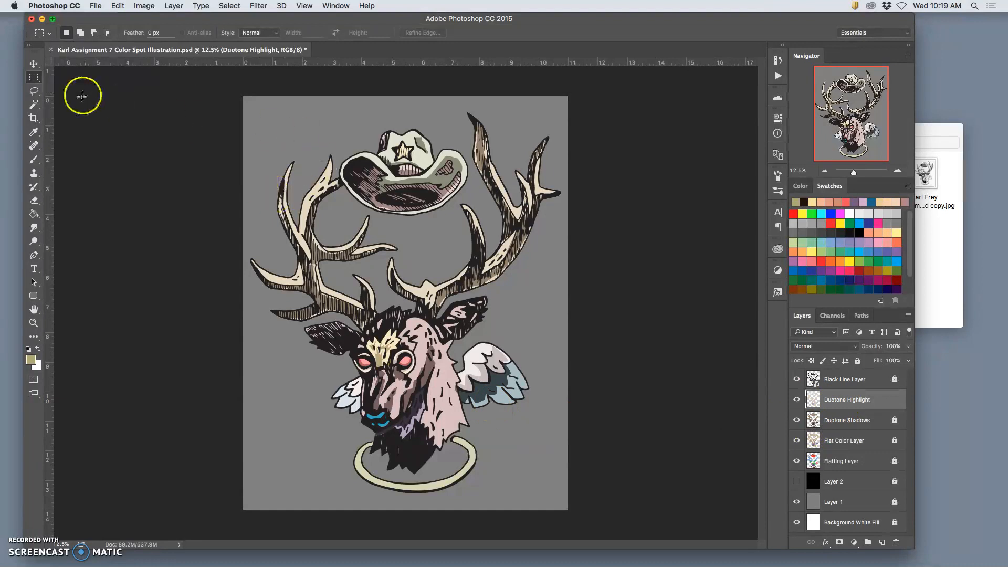
# On the Duotone Highlight layer, lasso and delete highlight shapes behind the deer's eye and on its forehead to expose the shadows.
pyautogui.click(34, 93)
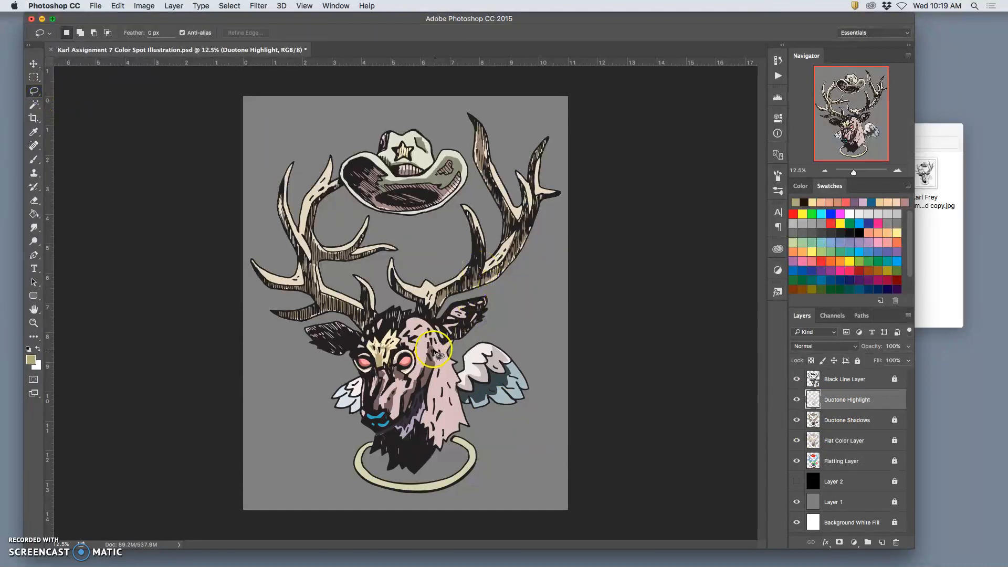
pyautogui.moveTo(430, 360); pyautogui.dragTo(429, 353)
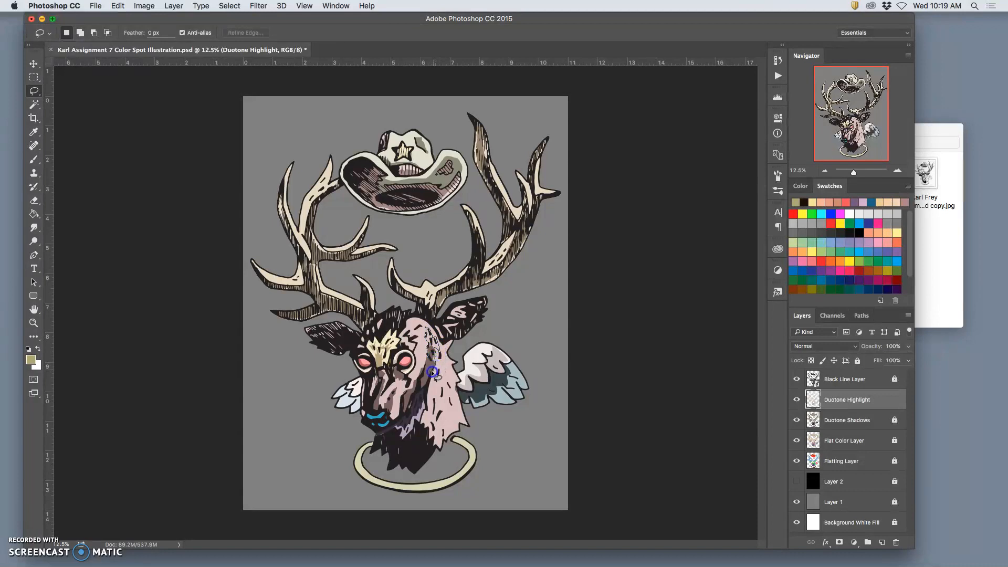
pyautogui.moveTo(426, 364); pyautogui.dragTo(427, 366)
pyautogui.click(458, 390)
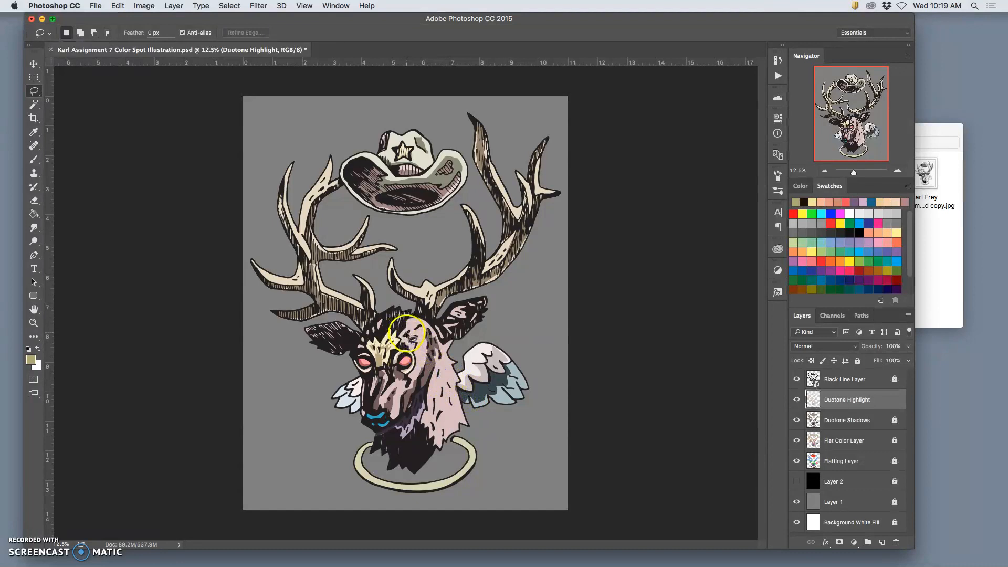
pyautogui.moveTo(406, 336); pyautogui.dragTo(415, 329)
pyautogui.moveTo(409, 336); pyautogui.dragTo(411, 339)
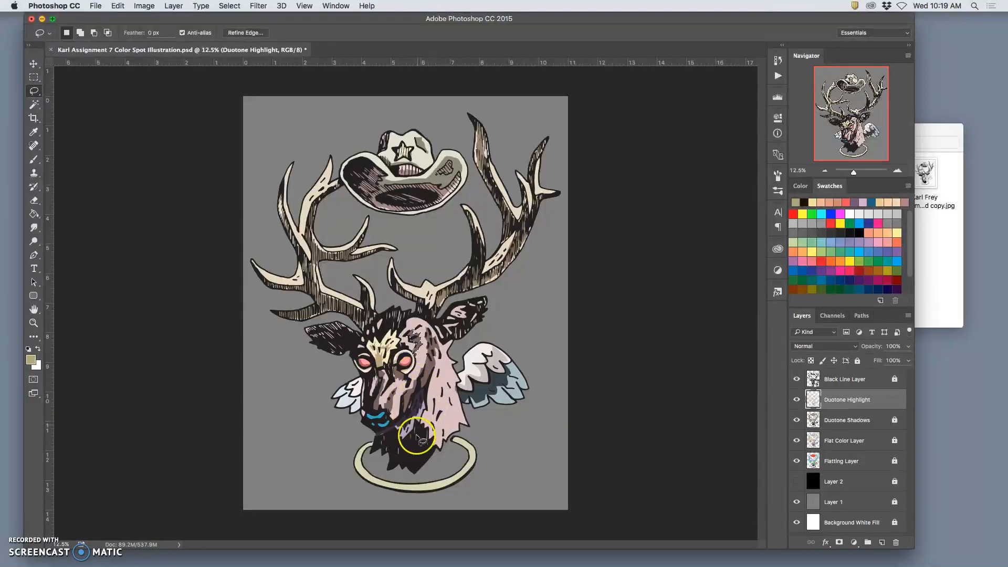
# Lasso and delete highlight shapes at the base of the deer's ear and on its upper neck.
pyautogui.click(451, 328)
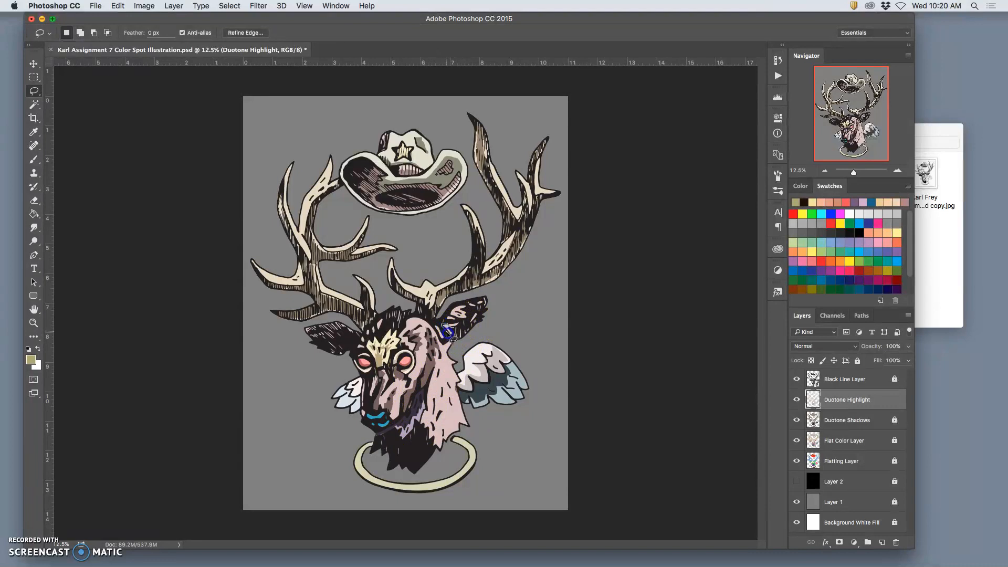
pyautogui.click(465, 332)
pyautogui.click(450, 326)
pyautogui.click(437, 380)
pyautogui.moveTo(440, 377); pyautogui.dragTo(448, 388)
pyautogui.moveTo(440, 367); pyautogui.dragTo(439, 389)
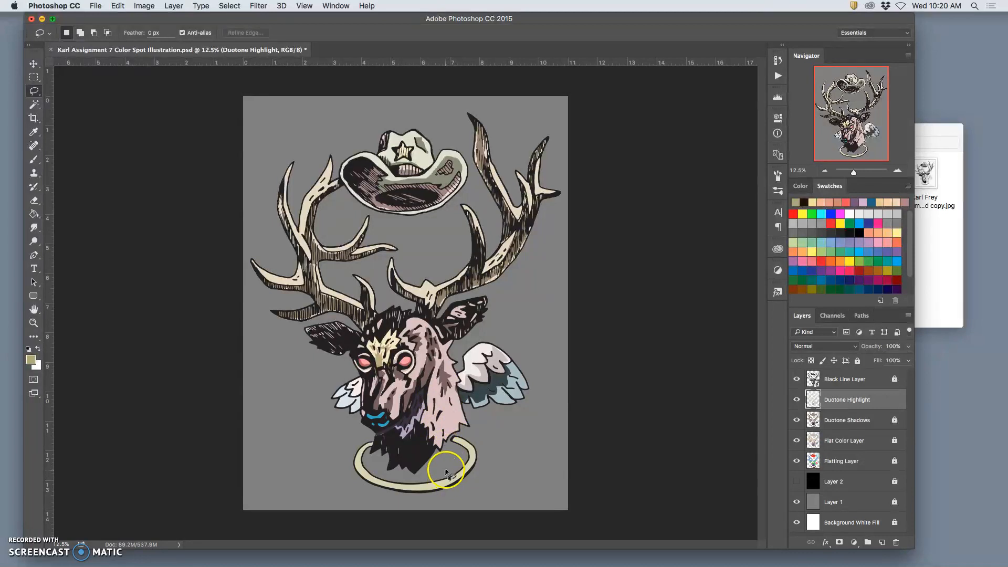
# Cut long shadow streaks out of the highlight on the middle of the deer's neck with the Lasso tool.
pyautogui.moveTo(442, 369)
pyautogui.mouseDown()
pyautogui.moveTo(442, 391)
pyautogui.moveTo(449, 371)
pyautogui.moveTo(438, 368)
pyautogui.moveTo(431, 388)
pyautogui.moveTo(438, 372)
pyautogui.moveTo(437, 383)
pyautogui.mouseUp()
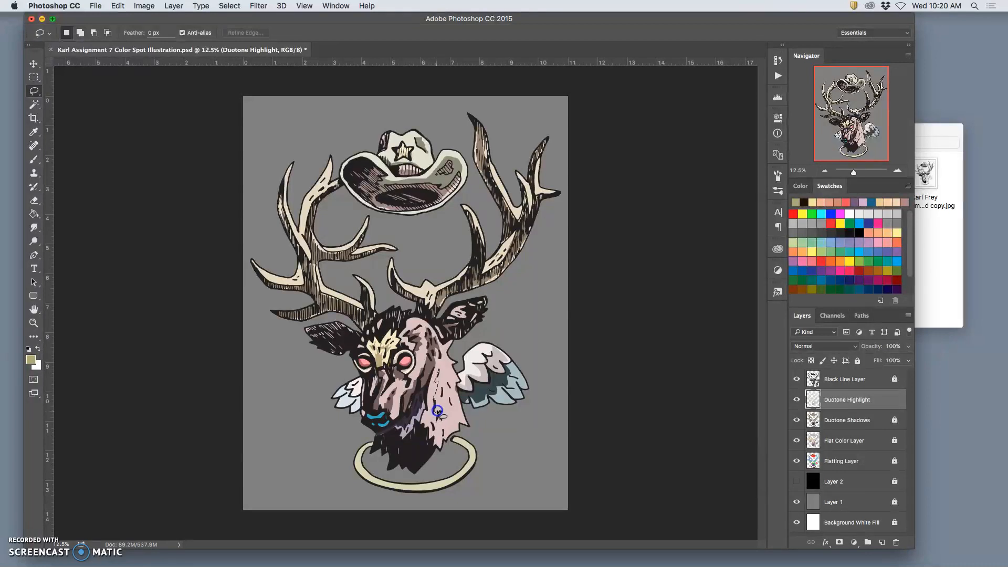
pyautogui.moveTo(438, 416); pyautogui.dragTo(441, 410)
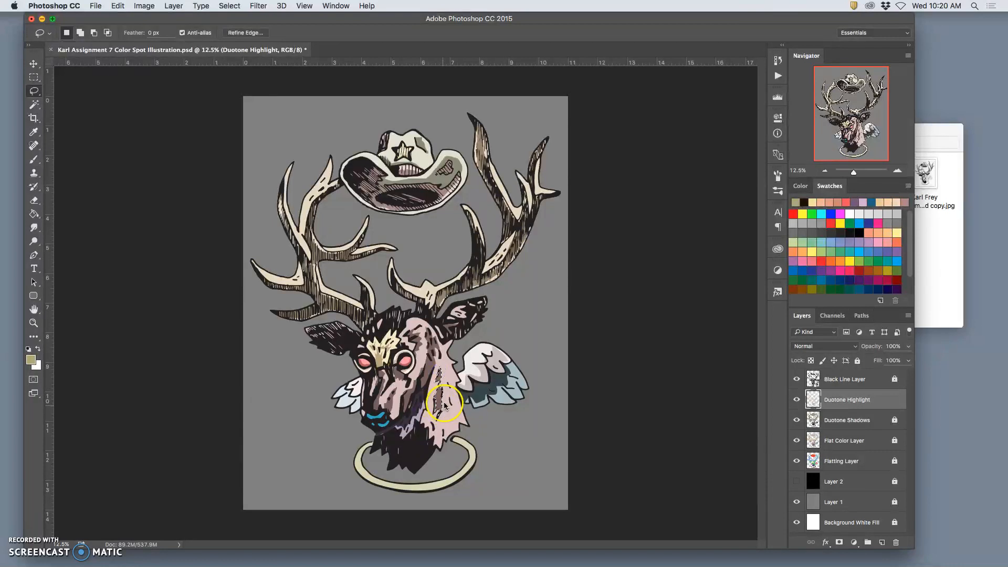
pyautogui.click(446, 433)
pyautogui.click(436, 398)
pyautogui.moveTo(435, 409); pyautogui.dragTo(439, 399)
pyautogui.click(439, 396)
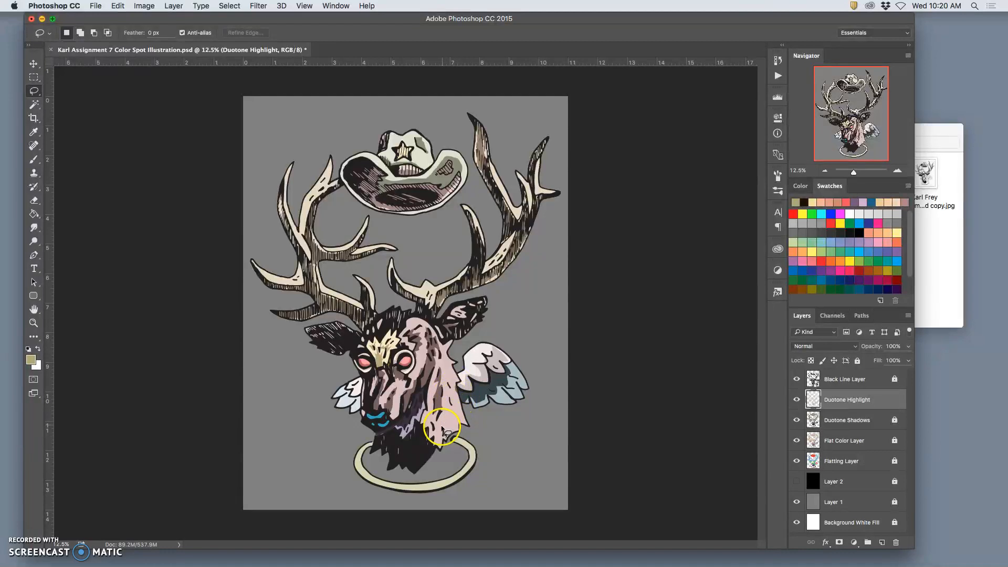
# Lasso and remove highlight streaks on the lower neck and along the neck's back edge beside the wing, and deselect.
pyautogui.moveTo(433, 423); pyautogui.dragTo(434, 422)
pyautogui.moveTo(433, 427); pyautogui.dragTo(434, 424)
pyautogui.click(449, 419)
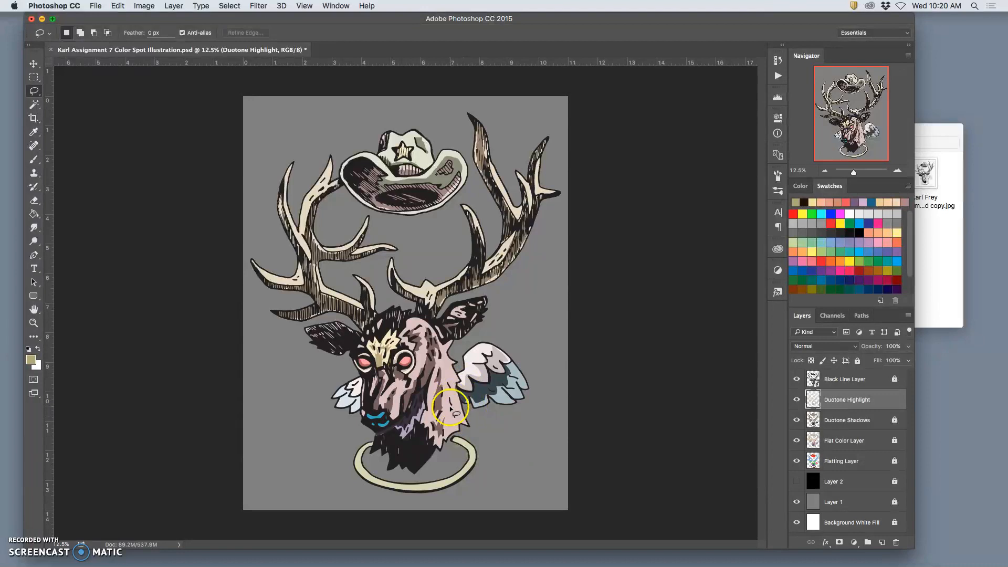
pyautogui.moveTo(448, 383); pyautogui.dragTo(448, 385)
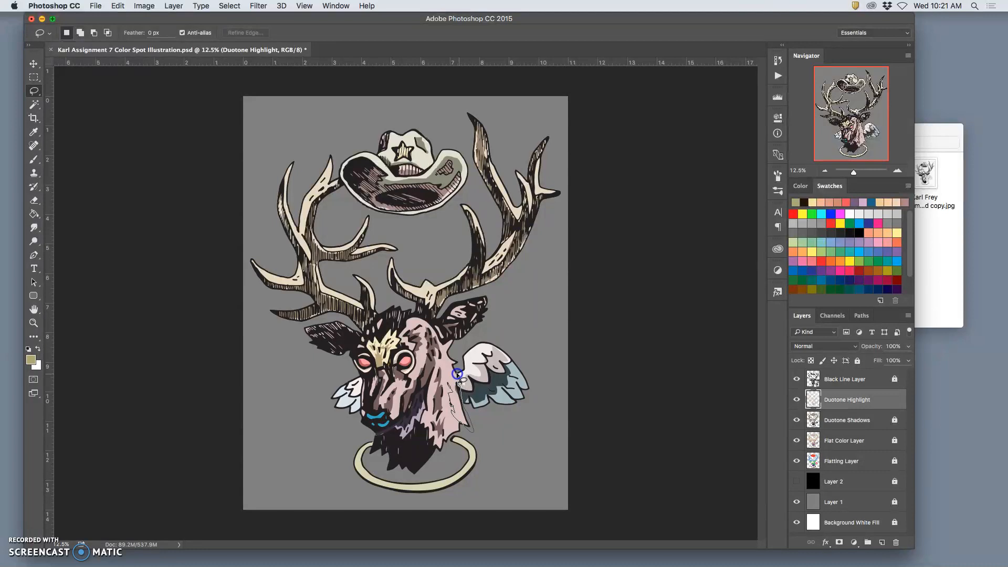
pyautogui.moveTo(454, 368); pyautogui.dragTo(460, 379)
pyautogui.moveTo(444, 375); pyautogui.dragTo(445, 378)
pyautogui.press('super+d')
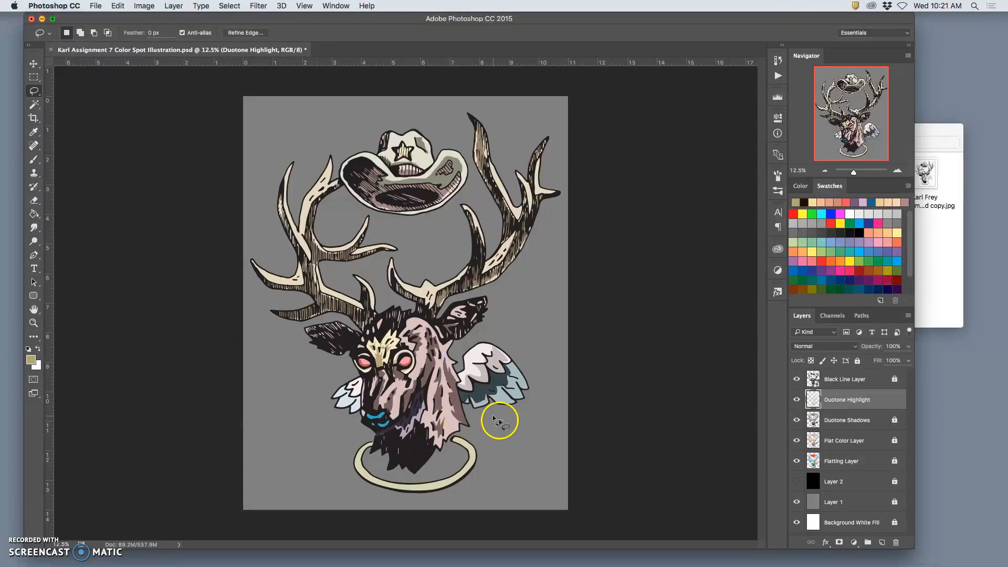
# Lasso and delete a small highlight sliver near the base of the deer's neck, and clear the selection.
pyautogui.moveTo(450, 418); pyautogui.dragTo(450, 419)
pyautogui.moveTo(450, 418); pyautogui.dragTo(450, 417)
pyautogui.press('Delete')
pyautogui.press('super+d')
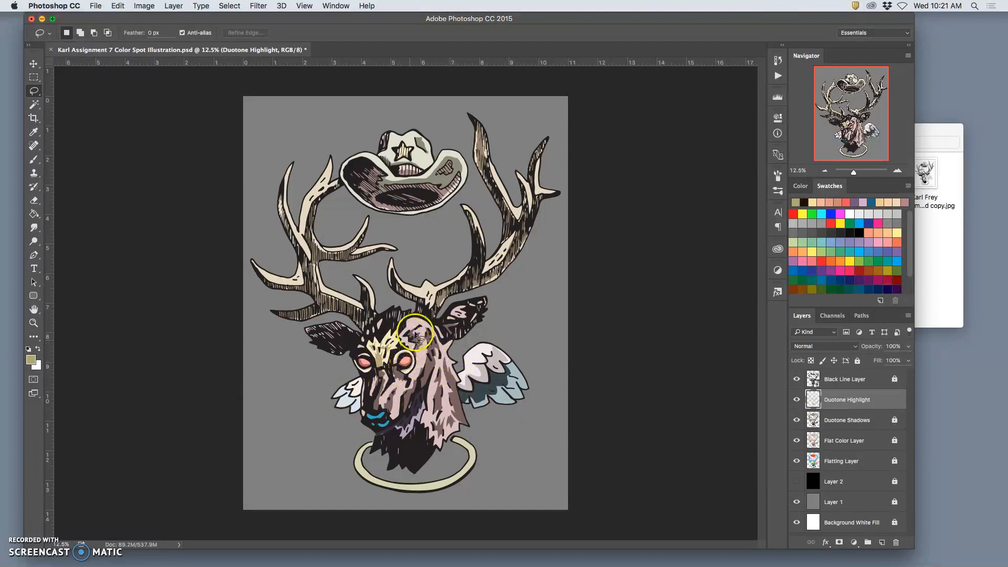
# Lasso and delete highlight shapes at the top of the deer's head and around its brow, and clear the selection.
pyautogui.moveTo(412, 321); pyautogui.dragTo(412, 321)
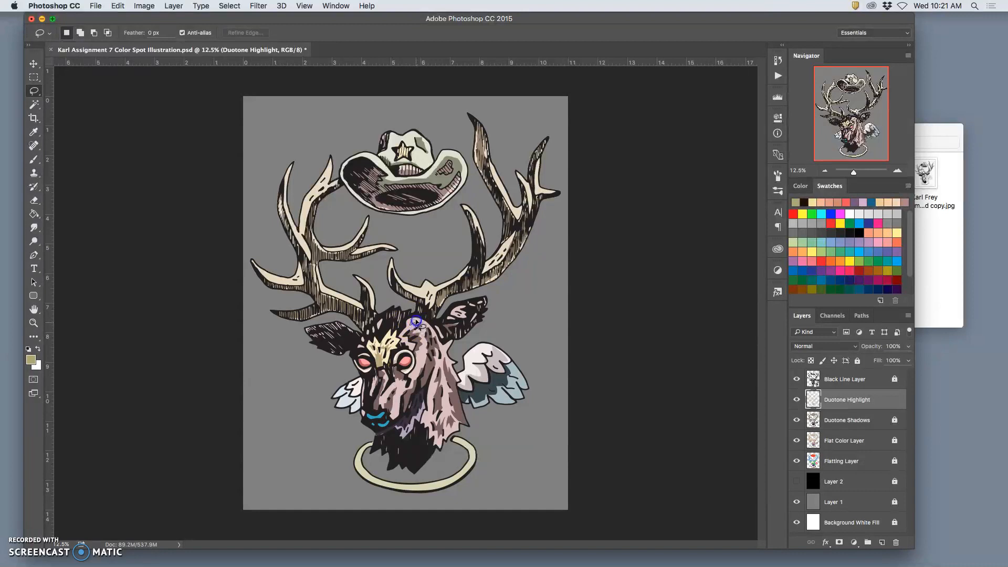
pyautogui.moveTo(411, 322); pyautogui.dragTo(411, 322)
pyautogui.click(505, 314)
pyautogui.moveTo(364, 348); pyautogui.dragTo(363, 348)
pyautogui.click(351, 347)
pyautogui.moveTo(371, 337); pyautogui.dragTo(370, 339)
pyautogui.click(386, 327)
pyautogui.moveTo(392, 424)
pyautogui.mouseDown()
pyautogui.moveTo(404, 423)
pyautogui.moveTo(423, 363)
pyautogui.moveTo(452, 342)
pyautogui.moveTo(476, 276)
pyautogui.moveTo(446, 306)
pyautogui.moveTo(450, 290)
pyautogui.moveTo(441, 290)
pyautogui.moveTo(459, 294)
pyautogui.moveTo(445, 308)
pyautogui.mouseUp()
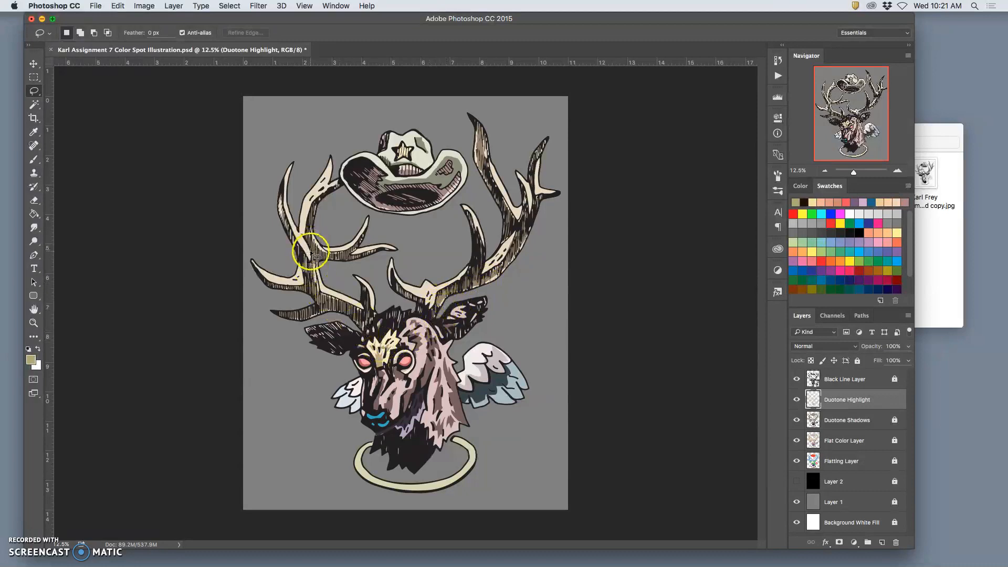
# Lasso and remove highlight along the outer tine of the left antler, and deselect.
pyautogui.moveTo(282, 192); pyautogui.dragTo(278, 212)
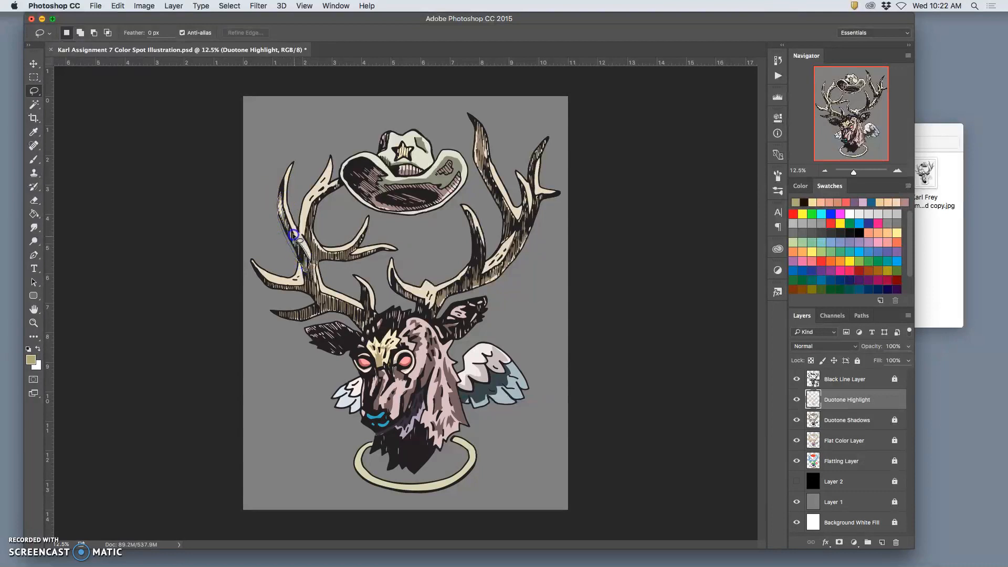
pyautogui.moveTo(281, 191); pyautogui.dragTo(281, 192)
pyautogui.click(341, 285)
pyautogui.click(579, 195)
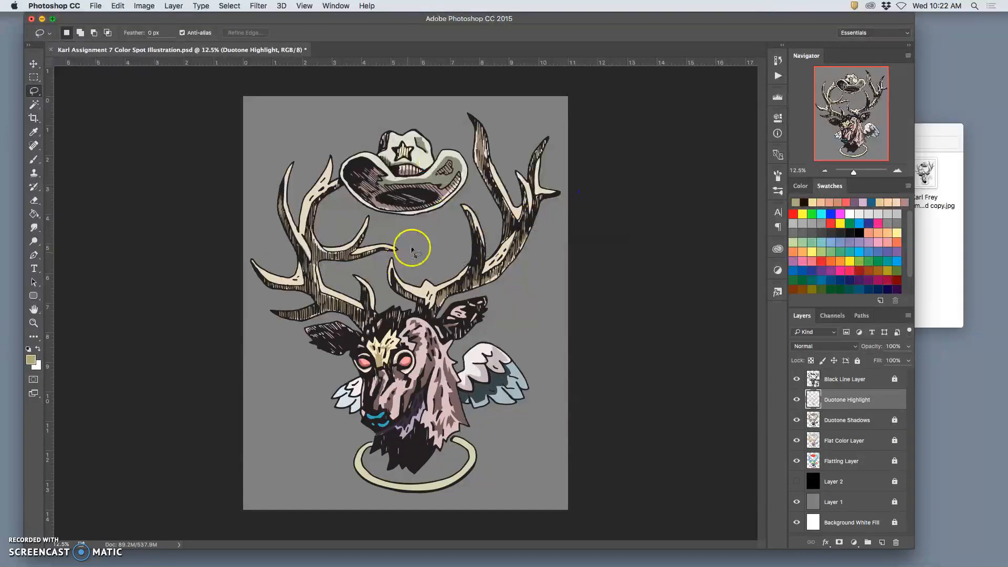
# Cut the highlight away from the underside of the right antler's base above the ear with the Lasso tool.
pyautogui.press('super+equal')
pyautogui.press('super+equal')
pyautogui.press('super+equal')
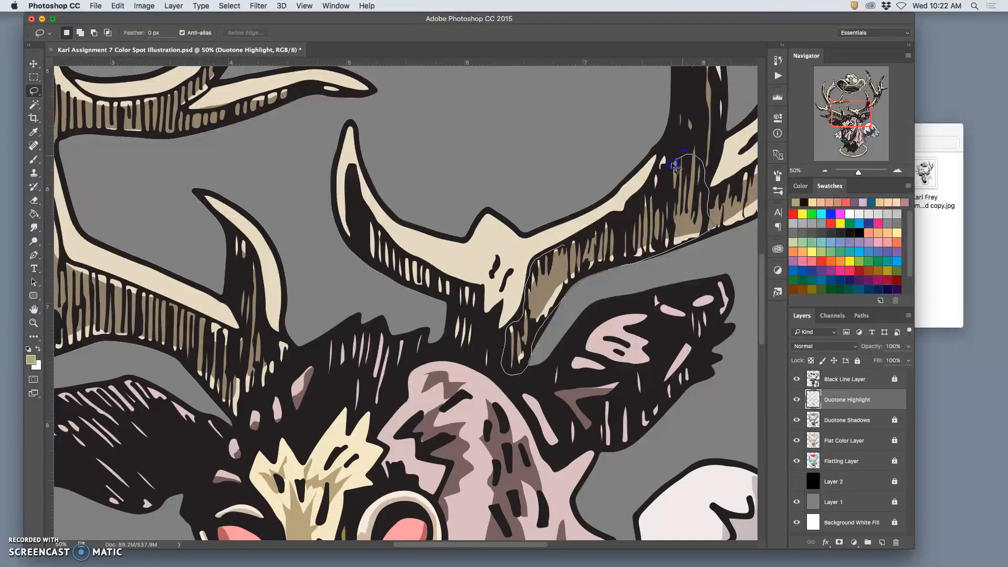
pyautogui.click(603, 232)
pyautogui.click(602, 278)
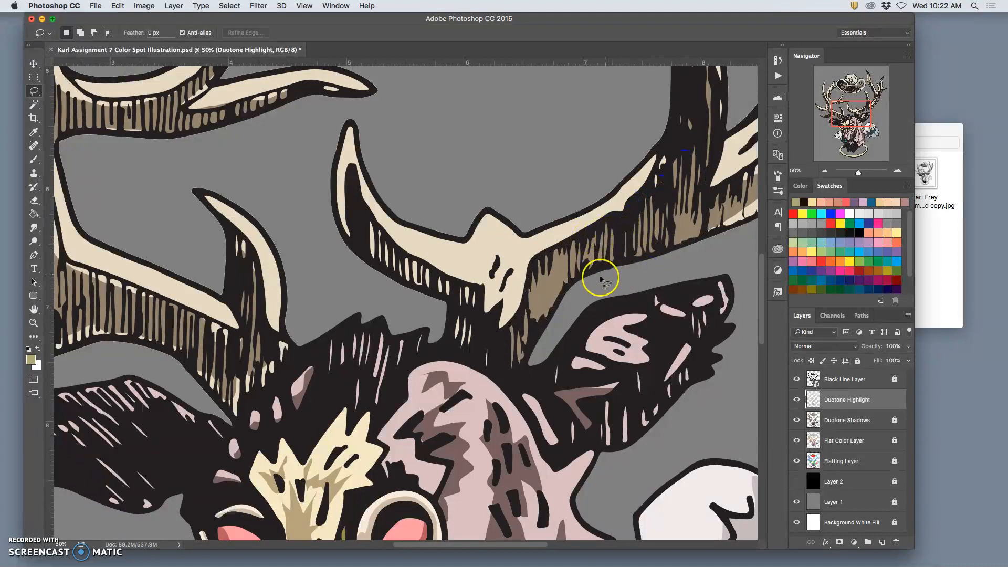
# Lasso and remove the highlight along the lower outer edge of the right antler's main beam, and deselect.
pyautogui.hscroll(5, 630, 242)
pyautogui.scroll(2, 629, 241)
pyautogui.click(644, 204)
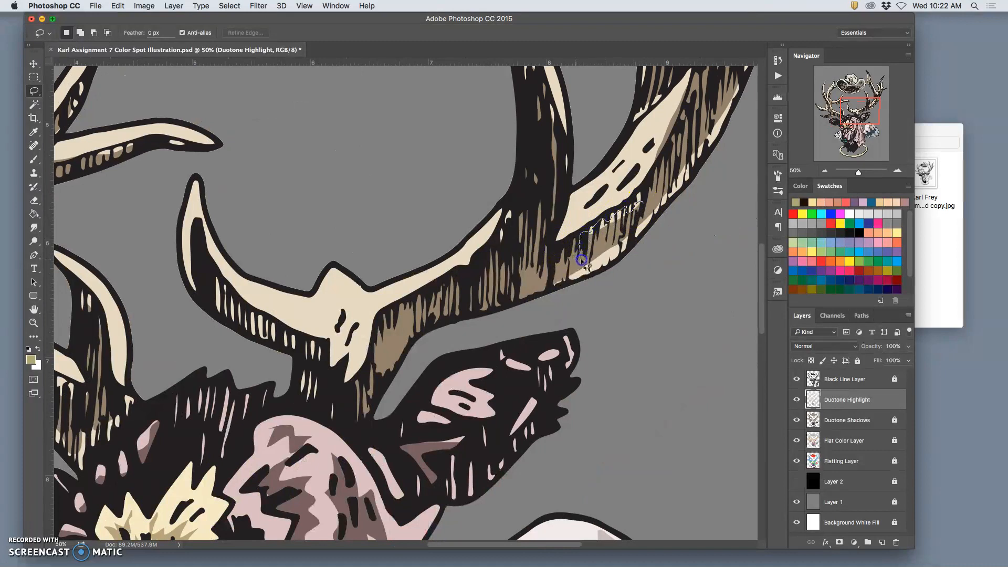
pyautogui.moveTo(552, 288); pyautogui.dragTo(550, 258)
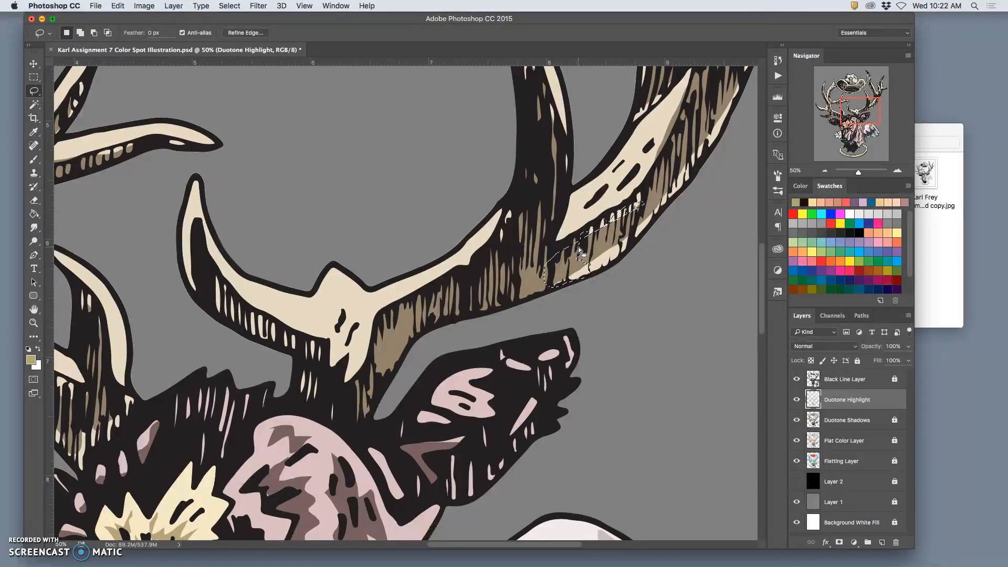
pyautogui.click(605, 226)
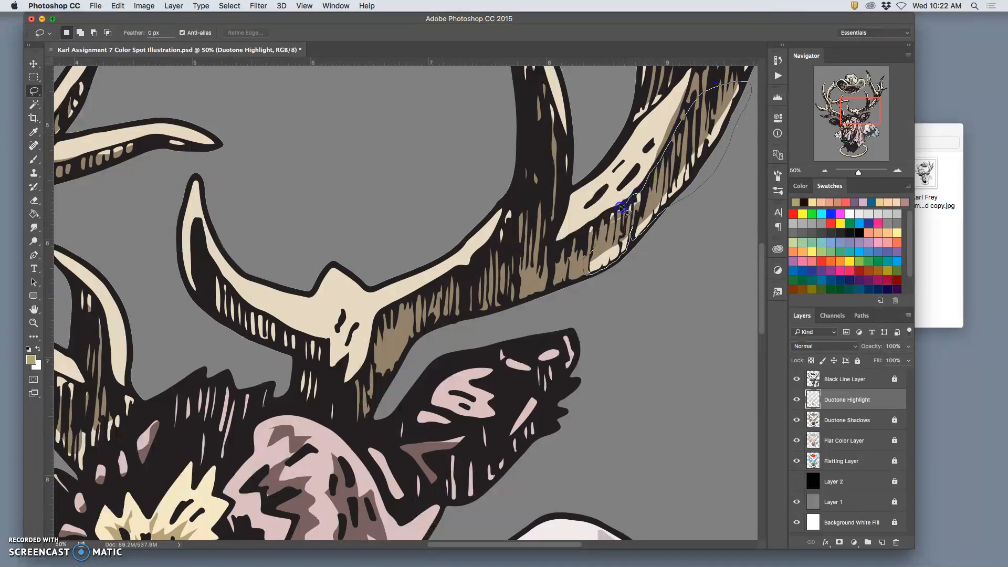
pyautogui.moveTo(587, 241); pyautogui.dragTo(588, 243)
pyautogui.hotkey('alt', 'BackSpace')
pyautogui.press('super+d')
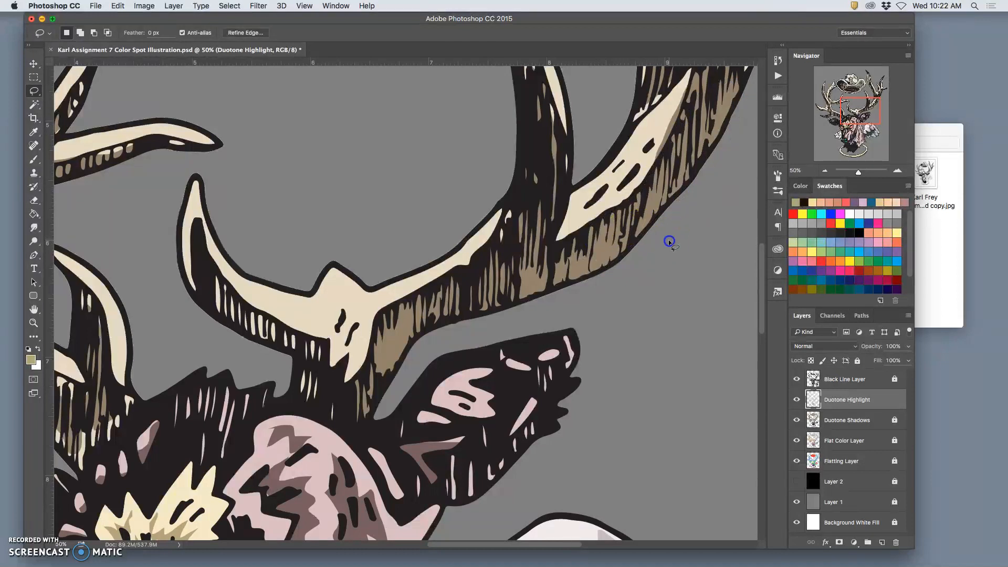
# Sample the antler's cream highlight color and brush it over the shadow edge beside the right antler's main highlight patch.
pyautogui.moveTo(664, 153)
pyautogui.mouseDown()
pyautogui.moveTo(522, 241)
pyautogui.moveTo(522, 218)
pyautogui.mouseUp()
pyautogui.moveTo(562, 162); pyautogui.dragTo(525, 265)
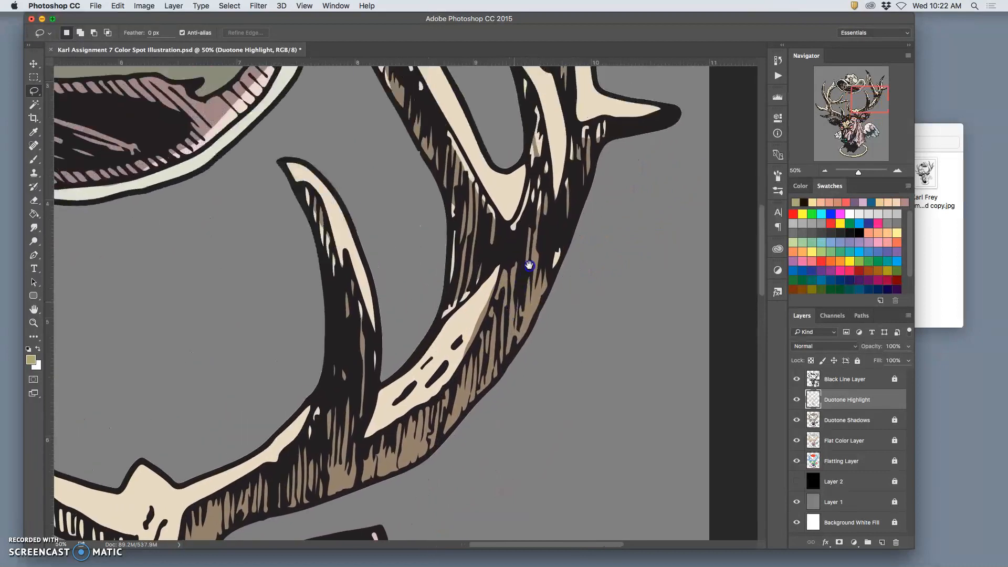
pyautogui.click(34, 159)
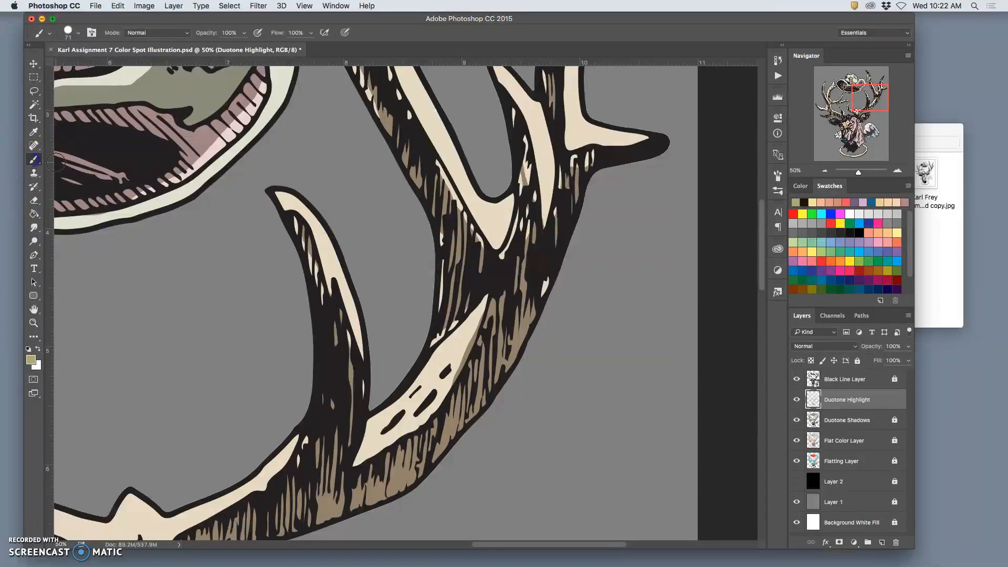
pyautogui.moveTo(450, 181)
pyautogui.mouseDown()
pyautogui.moveTo(434, 191)
pyautogui.moveTo(470, 173)
pyautogui.moveTo(460, 165)
pyautogui.mouseUp()
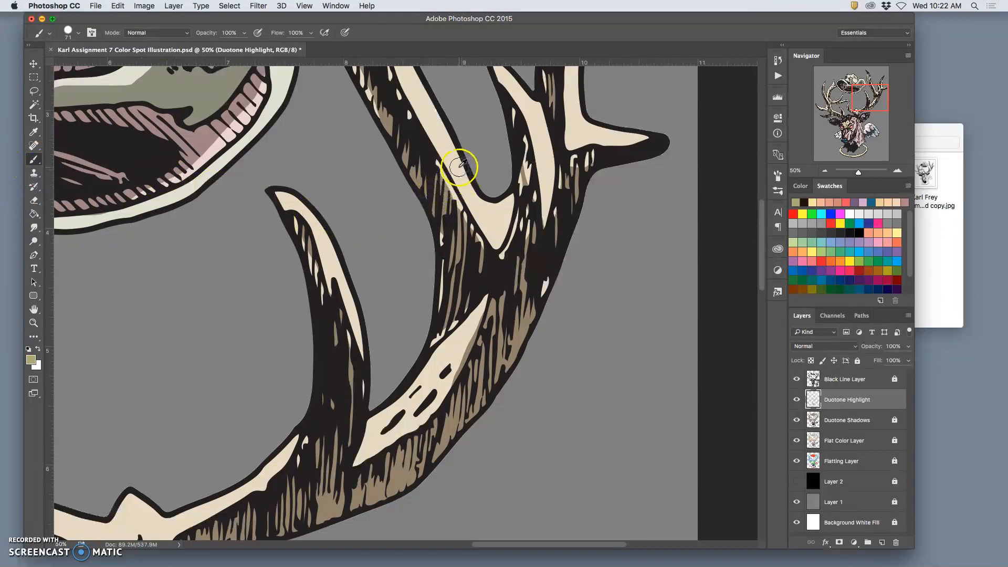
pyautogui.click(68, 31)
pyautogui.keyDown('alt'); pyautogui.click(446, 140); pyautogui.keyUp('alt')
pyautogui.moveTo(483, 289)
pyautogui.mouseDown()
pyautogui.moveTo(460, 358)
pyautogui.moveTo(482, 306)
pyautogui.moveTo(468, 345)
pyautogui.mouseUp()
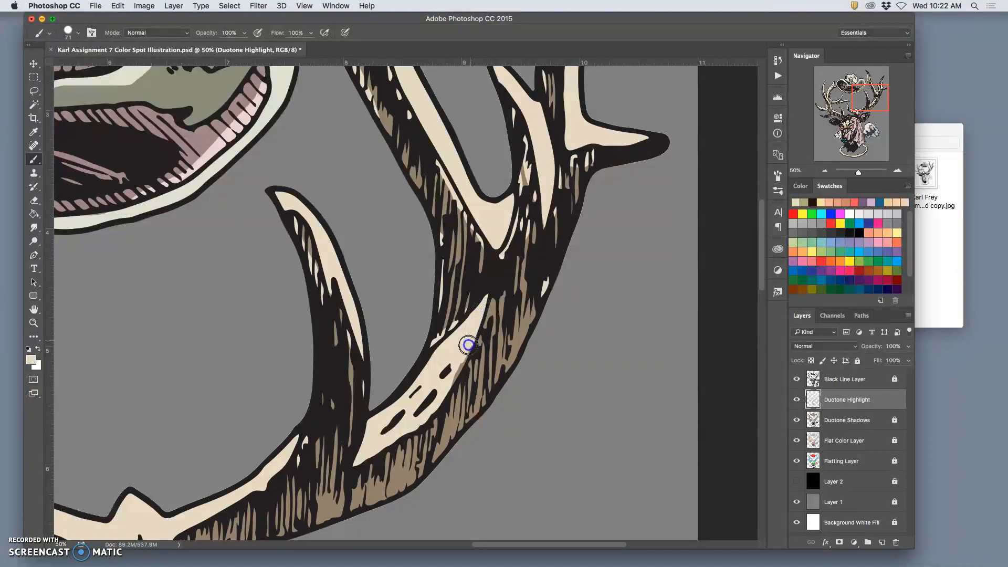
pyautogui.moveTo(451, 385); pyautogui.dragTo(479, 344)
# Brush thin cream highlight streaks up the right antler's main fork and trim the highlights beneath its short side tine.
pyautogui.moveTo(517, 257); pyautogui.dragTo(517, 294)
pyautogui.moveTo(557, 210); pyautogui.dragTo(559, 244)
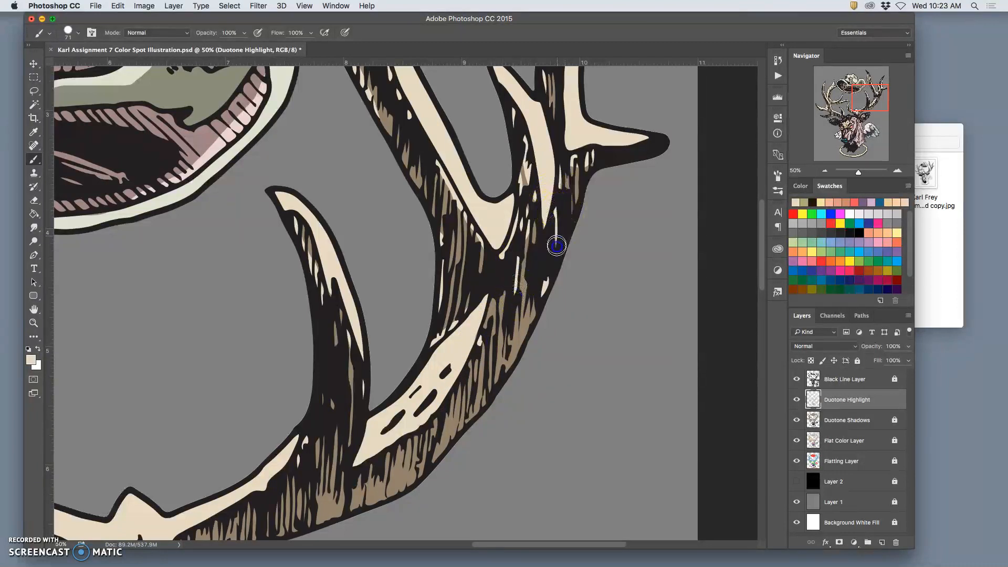
pyautogui.moveTo(567, 170)
pyautogui.mouseDown()
pyautogui.moveTo(579, 177)
pyautogui.moveTo(589, 156)
pyautogui.mouseUp()
pyautogui.keyDown('alt'); pyautogui.click(581, 181); pyautogui.keyUp('alt')
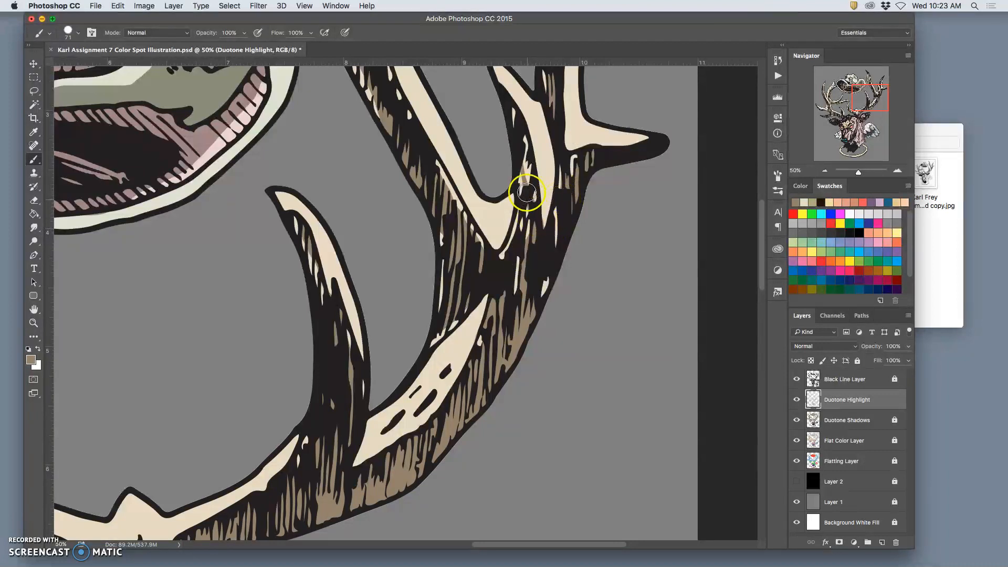
pyautogui.click(33, 200)
pyautogui.moveTo(581, 181)
pyautogui.mouseDown()
pyautogui.moveTo(576, 198)
pyautogui.moveTo(580, 163)
pyautogui.moveTo(574, 187)
pyautogui.moveTo(578, 168)
pyautogui.moveTo(586, 189)
pyautogui.mouseUp()
# Resample the cream highlight color and brush more fine streaks around the right antler's upper fork.
pyautogui.click(34, 159)
pyautogui.keyDown('alt'); pyautogui.click(571, 133); pyautogui.keyUp('alt')
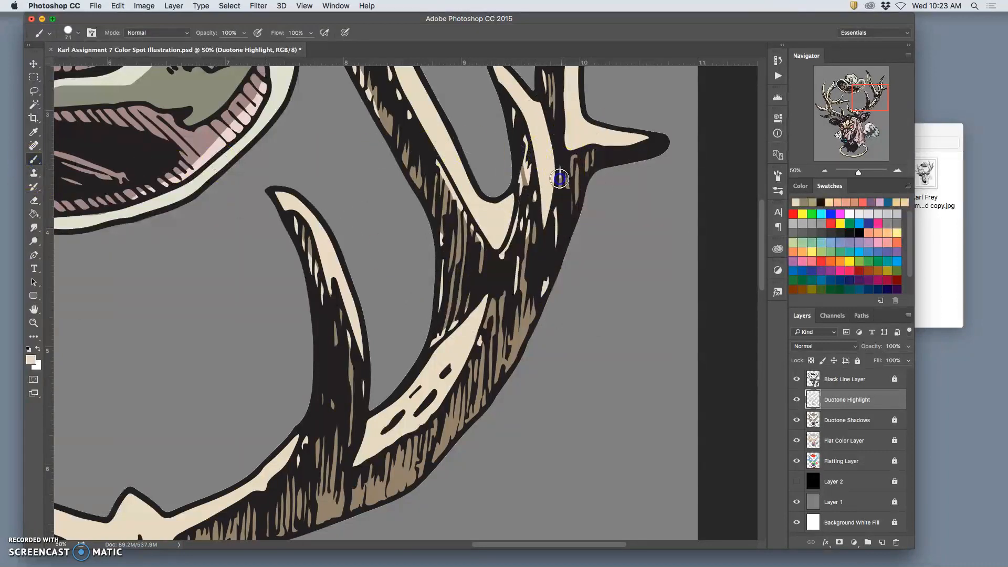
pyautogui.moveTo(560, 179)
pyautogui.mouseDown()
pyautogui.moveTo(577, 150)
pyautogui.moveTo(571, 177)
pyautogui.moveTo(526, 177)
pyautogui.moveTo(521, 187)
pyautogui.moveTo(523, 156)
pyautogui.moveTo(537, 192)
pyautogui.mouseUp()
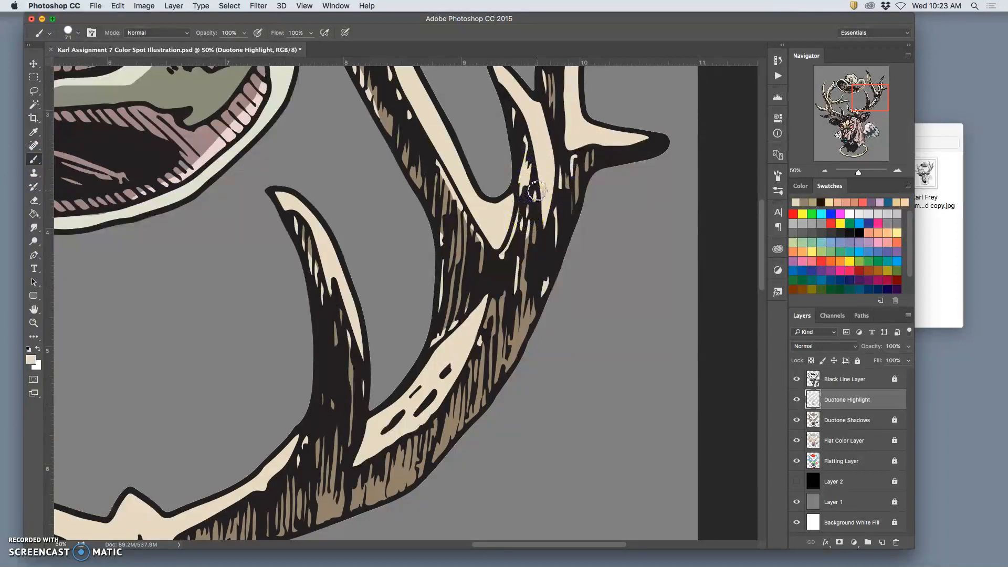
pyautogui.moveTo(513, 229); pyautogui.dragTo(503, 345)
# Brush cream highlight streaks near the tip of the right antler's tall tine and erase the excess.
pyautogui.scroll(5, 490, 311)
pyautogui.moveTo(363, 138)
pyautogui.mouseDown()
pyautogui.moveTo(326, 119)
pyautogui.moveTo(327, 132)
pyautogui.moveTo(351, 131)
pyautogui.moveTo(336, 125)
pyautogui.mouseUp()
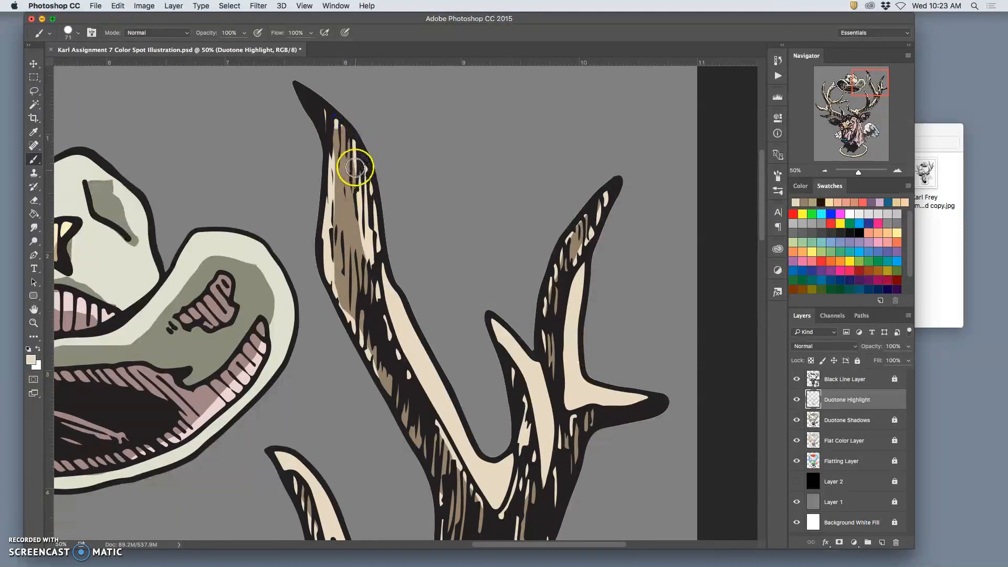
pyautogui.click(34, 200)
pyautogui.moveTo(333, 117); pyautogui.dragTo(337, 113)
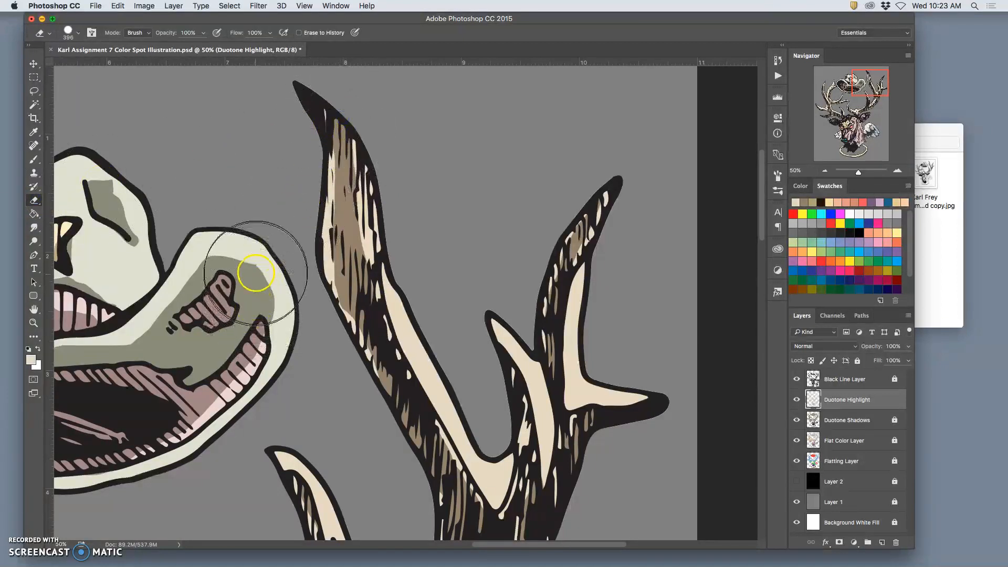
pyautogui.press('super+minus')
pyautogui.press('super+minus')
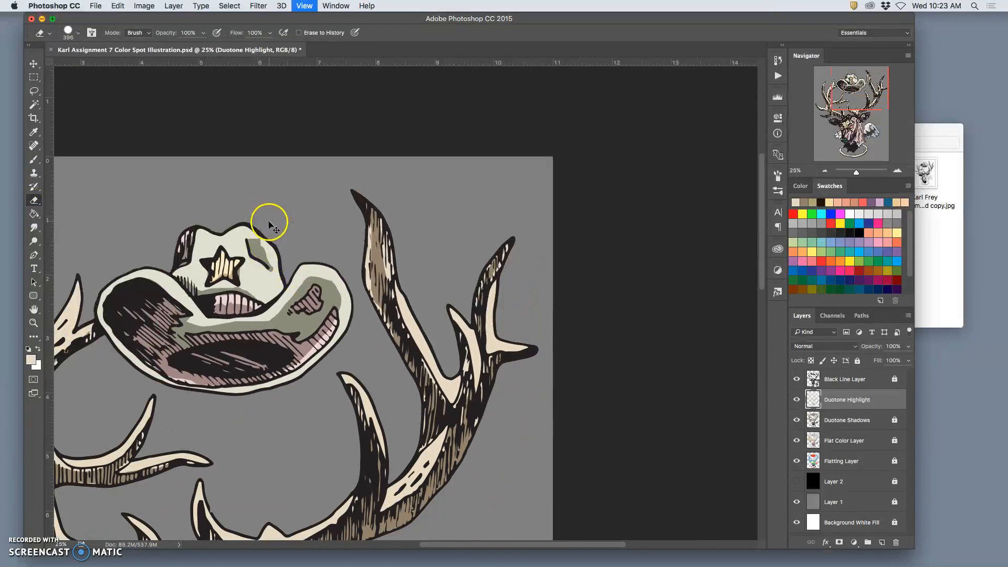
pyautogui.press('super+minus')
pyautogui.press('super+minus')
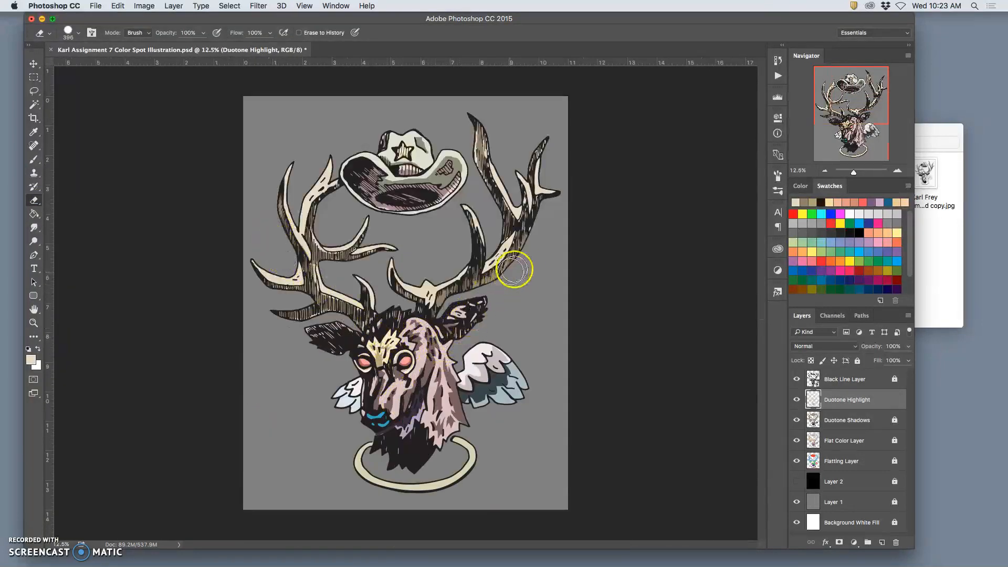
# Lasso and delete the highlight at the base of the left antler where it meets the head, and deselect.
pyautogui.press('super+plus')
pyautogui.press('super+plus')
pyautogui.press('super+plus')
pyautogui.press('super+plus')
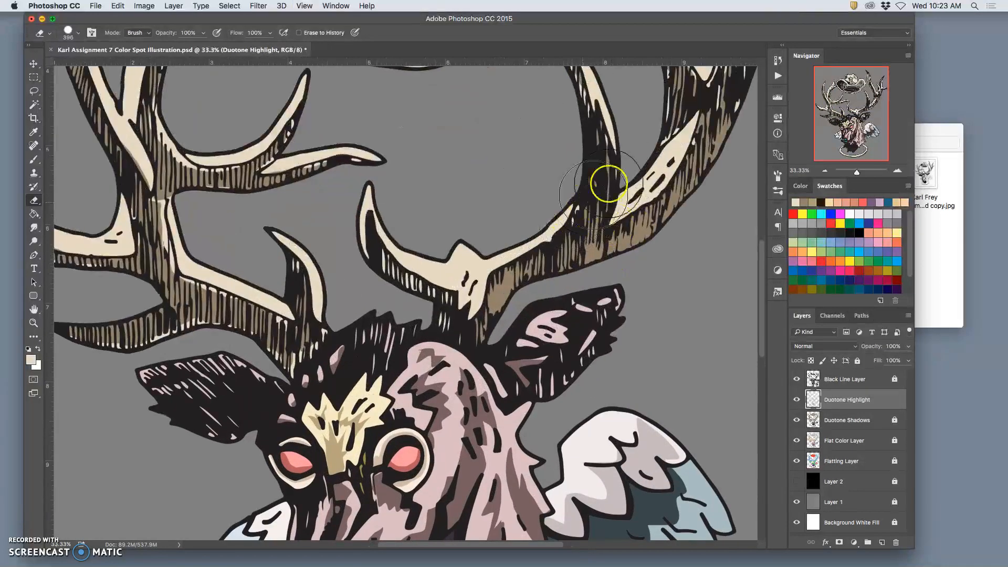
pyautogui.click(33, 91)
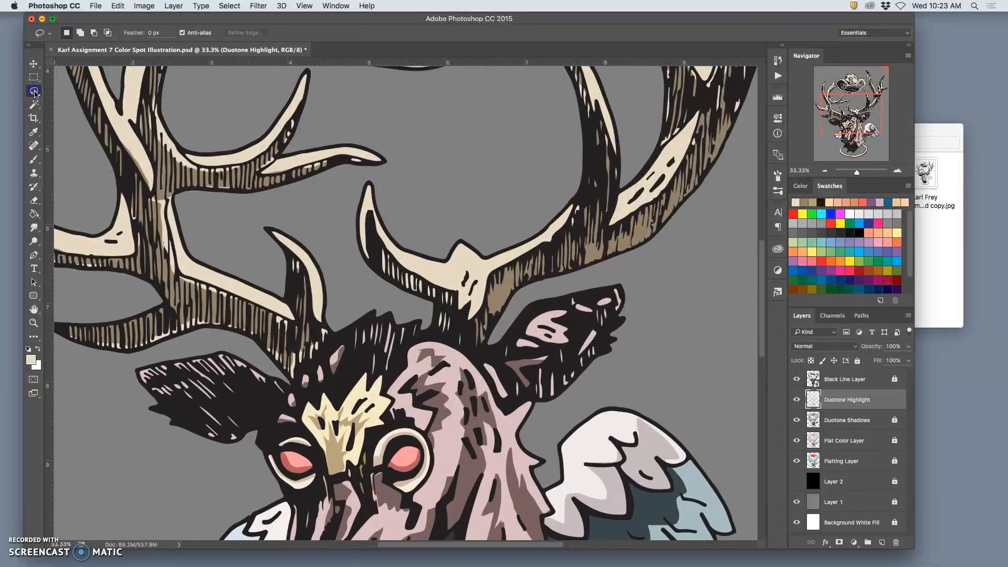
pyautogui.moveTo(691, 112)
pyautogui.mouseDown()
pyautogui.moveTo(659, 146)
pyautogui.moveTo(663, 129)
pyautogui.moveTo(703, 101)
pyautogui.moveTo(719, 115)
pyautogui.moveTo(702, 149)
pyautogui.moveTo(567, 231)
pyautogui.moveTo(376, 257)
pyautogui.moveTo(202, 255)
pyautogui.moveTo(178, 226)
pyautogui.mouseUp()
pyautogui.moveTo(262, 335); pyautogui.dragTo(262, 337)
pyautogui.moveTo(266, 331); pyautogui.dragTo(265, 332)
pyautogui.press('Delete')
pyautogui.click(342, 301)
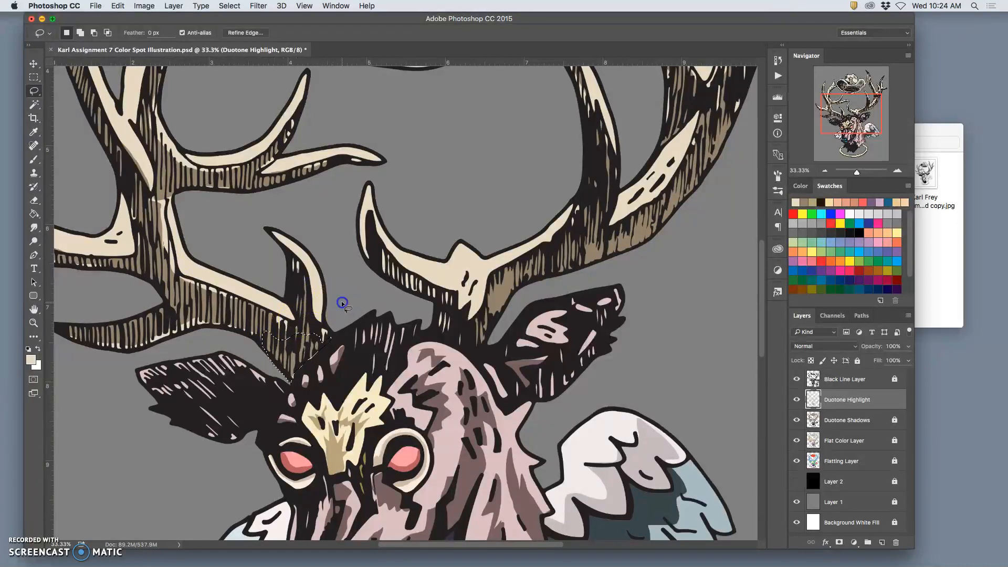
# Lasso a highlight area along the inner edge of the left antler's upper beam, remove it, and deselect.
pyautogui.moveTo(300, 342); pyautogui.dragTo(339, 269)
pyautogui.moveTo(265, 180); pyautogui.dragTo(299, 309)
pyautogui.moveTo(293, 193); pyautogui.dragTo(256, 289)
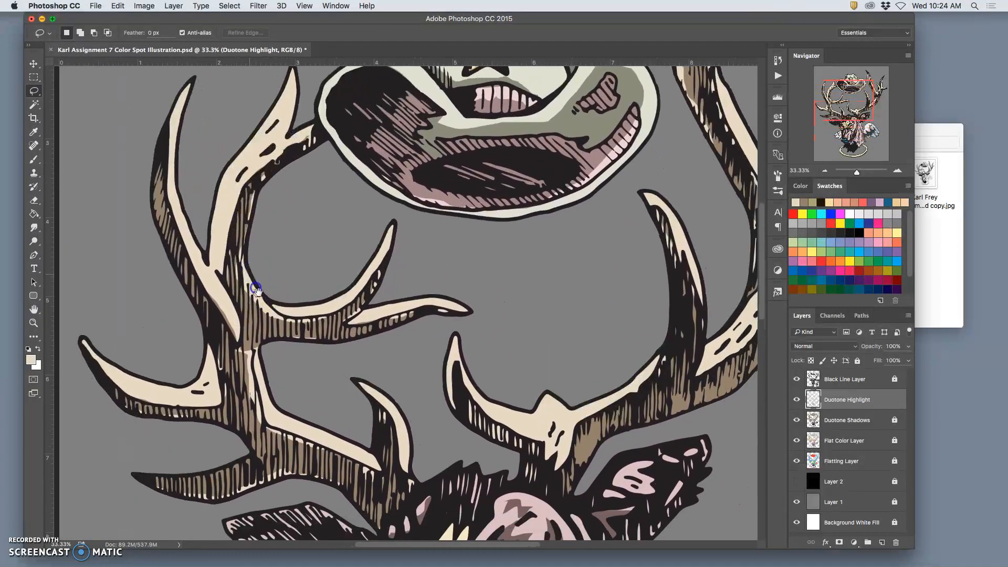
pyautogui.click(257, 247)
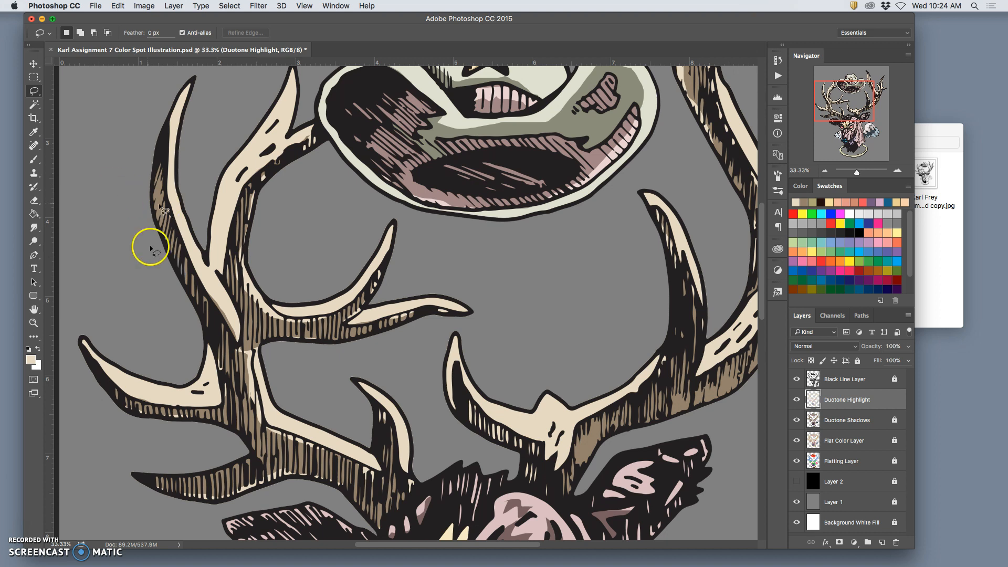
# Sample the cream highlight color and brush over the shadow edge at the left antler's central fork.
pyautogui.click(33, 163)
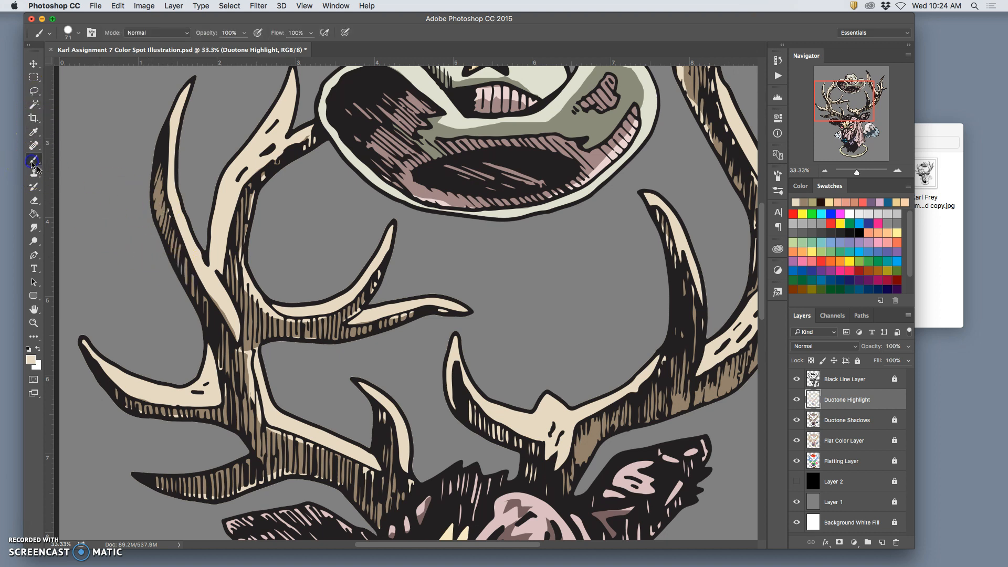
pyautogui.keyDown('alt'); pyautogui.click(214, 284); pyautogui.keyUp('alt')
pyautogui.moveTo(249, 369); pyautogui.dragTo(250, 359)
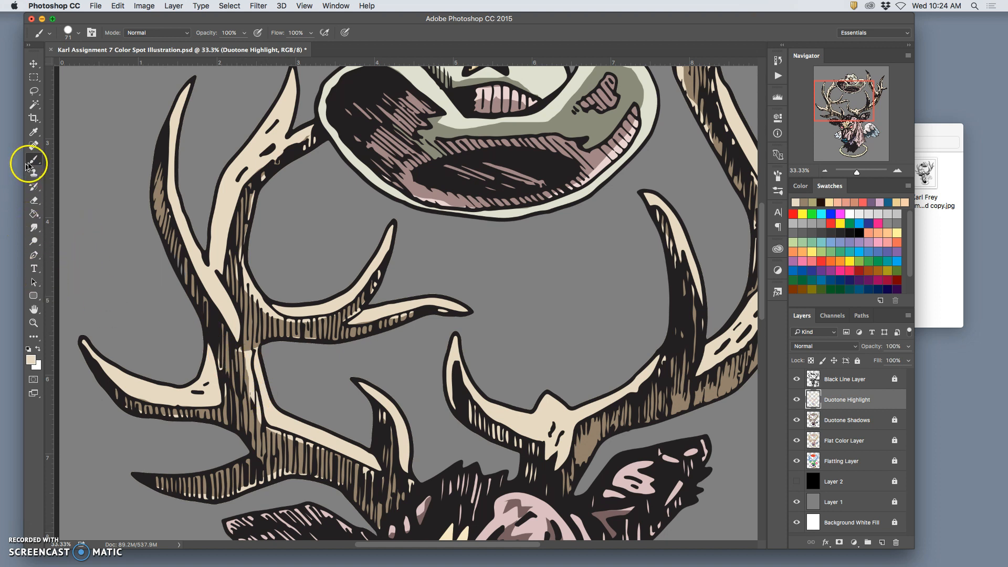
# Lasso and delete the highlight on the left antler's main beam just below the central fork, and deselect.
pyautogui.click(33, 91)
pyautogui.moveTo(235, 341); pyautogui.dragTo(235, 340)
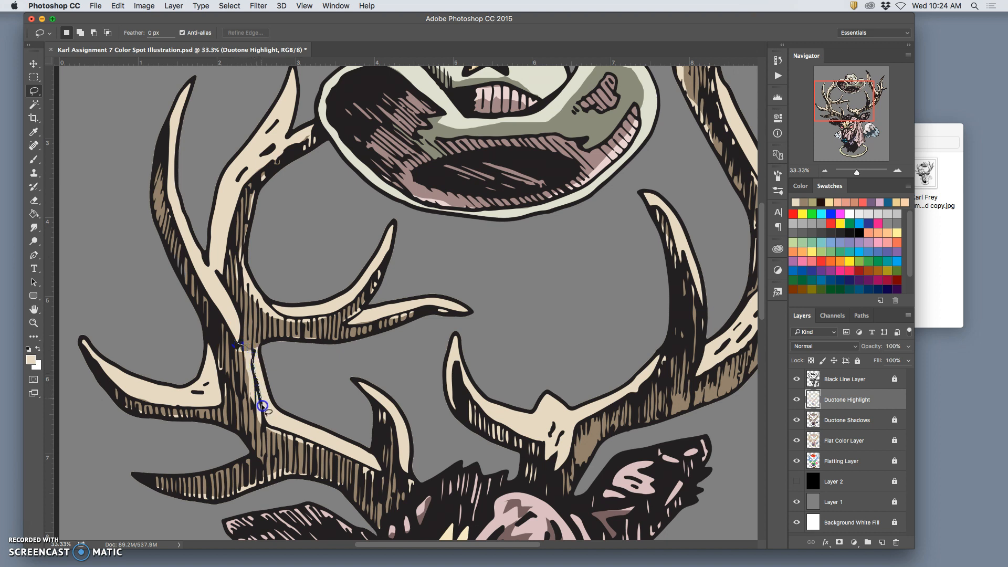
pyautogui.moveTo(227, 359); pyautogui.dragTo(234, 343)
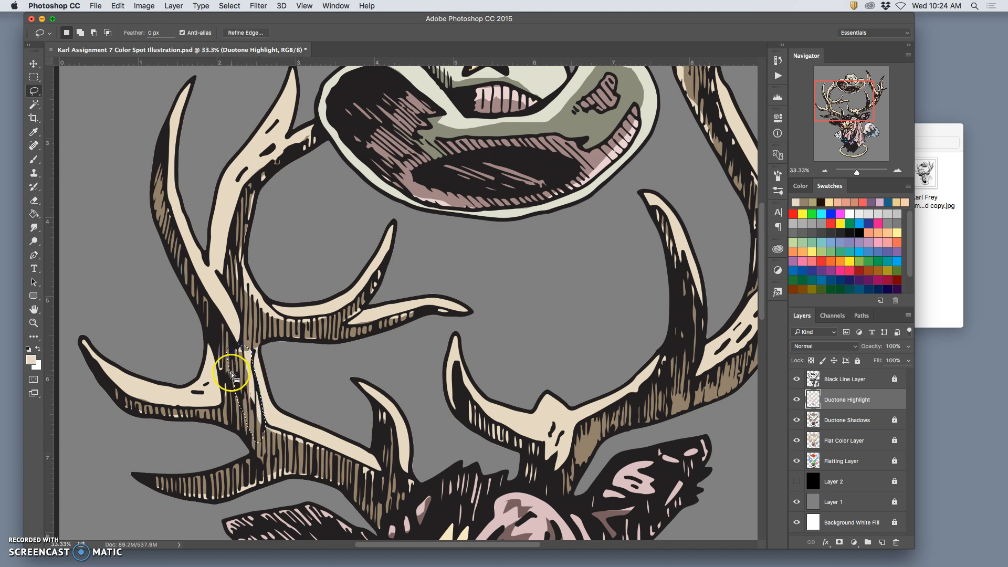
pyautogui.press('Delete')
pyautogui.press('super+d')
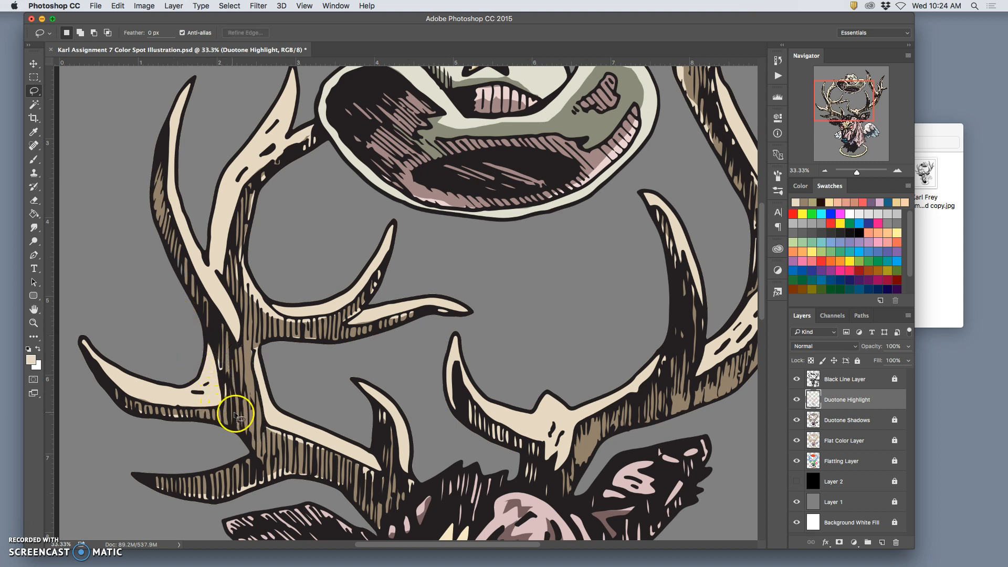
# Lasso and delete the highlight slivers along the underside of the left antler's lower beam, and clear the selection.
pyautogui.moveTo(265, 424); pyautogui.dragTo(268, 425)
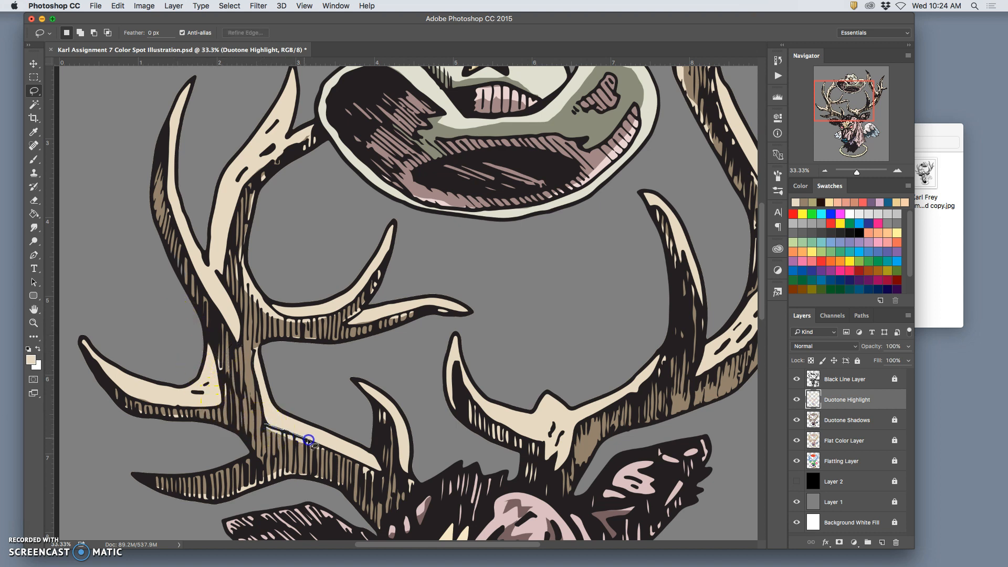
pyautogui.moveTo(266, 453); pyautogui.dragTo(260, 450)
pyautogui.press('Delete')
pyautogui.press('super+d')
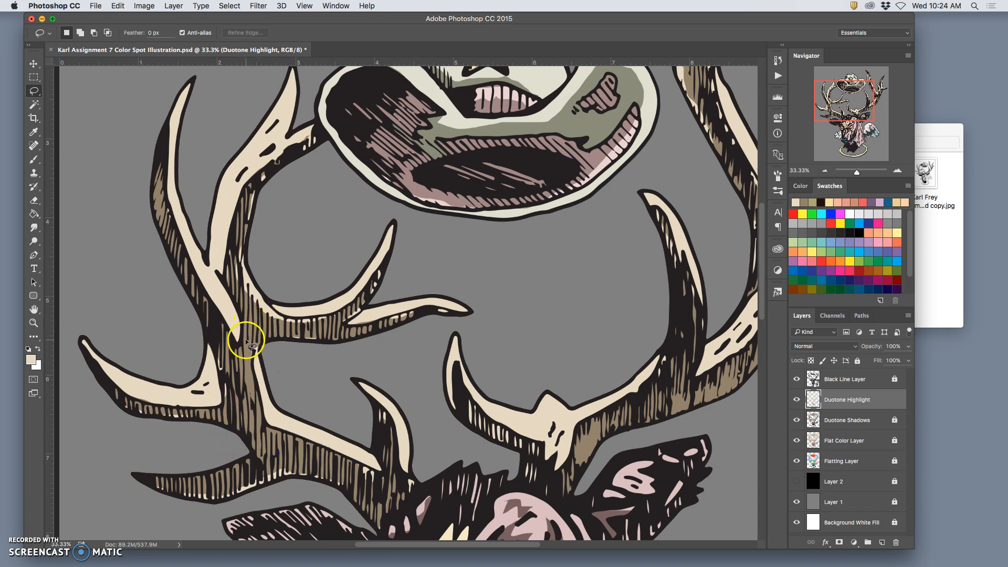
pyautogui.scroll(-5, 234, 356)
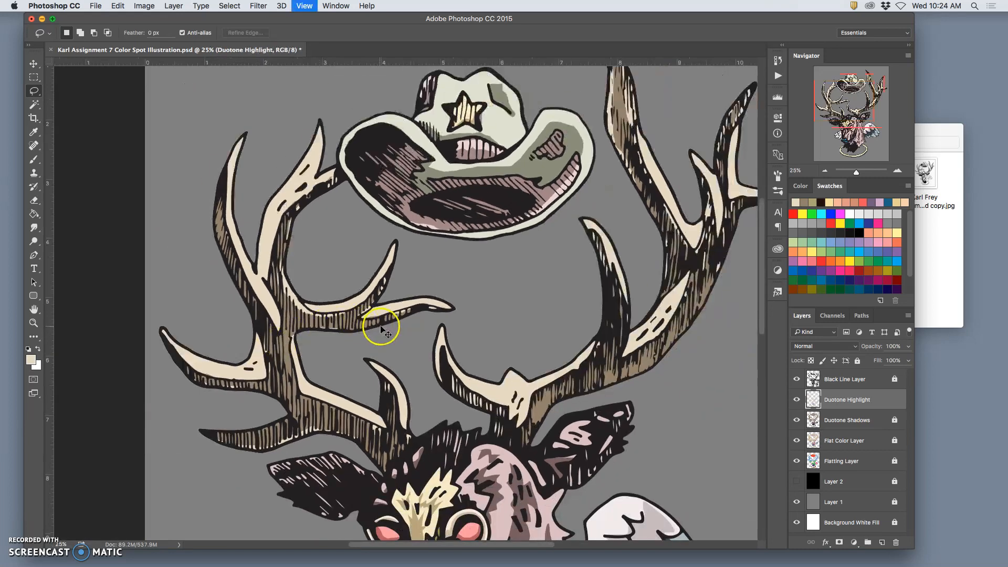
# Check the full illustration with the Duotone Highlight layer hidden and shown again, and save the file.
pyautogui.scroll(-1, 387, 318)
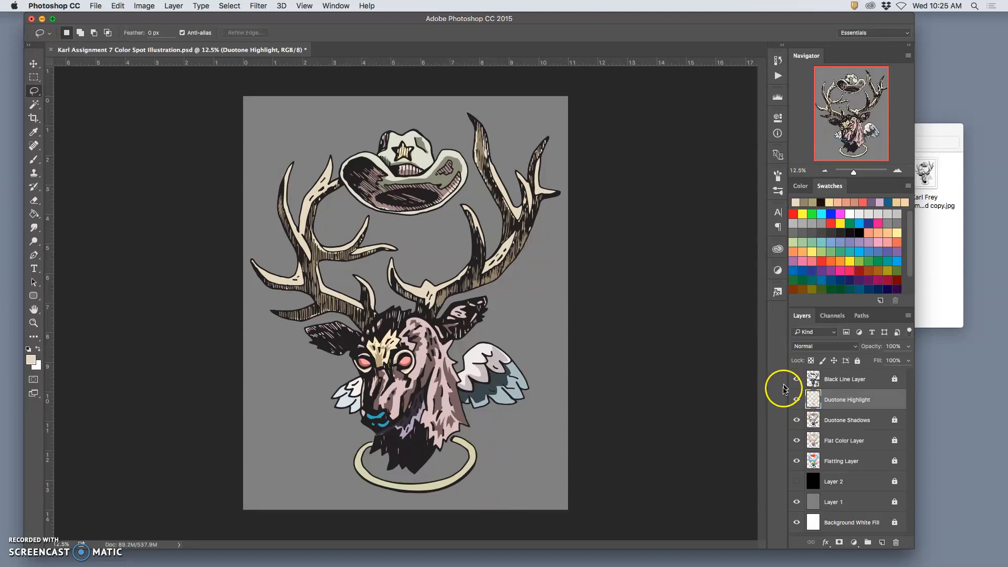
pyautogui.click(797, 400)
pyautogui.click(799, 400)
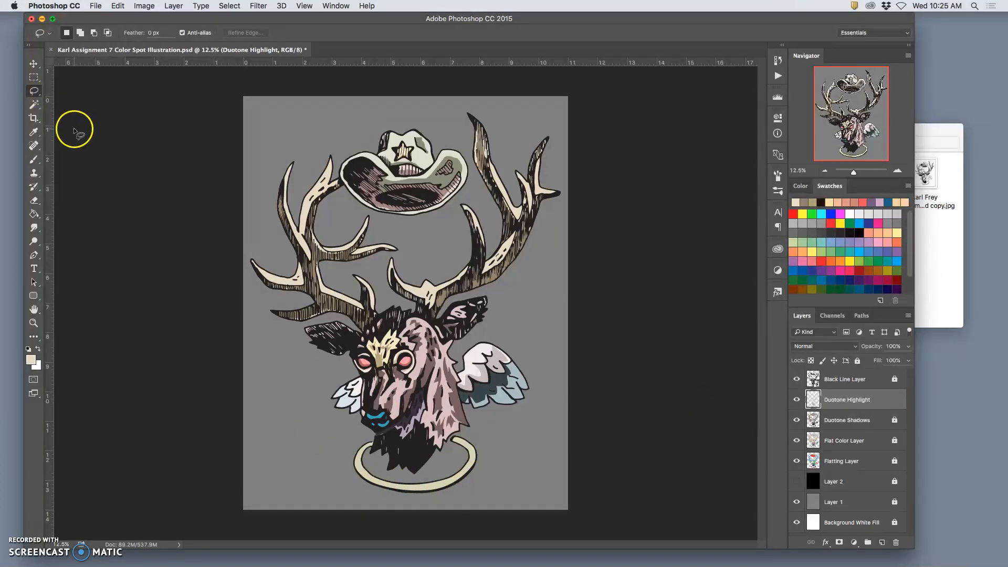
pyautogui.press('super+s')
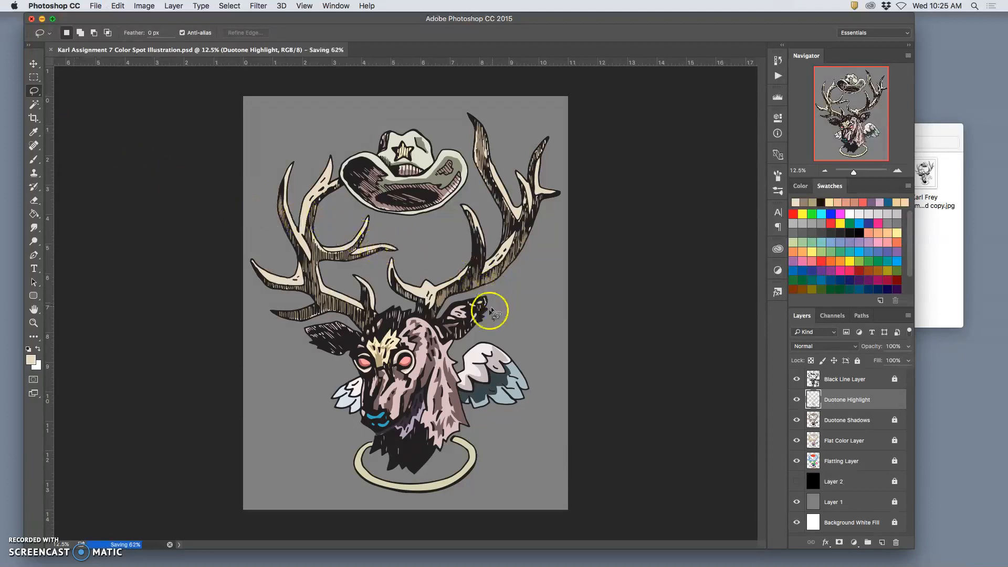
# Lasso the highlight along the lower part of the deer's nose, delete it, and clear the selection.
pyautogui.click(34, 104)
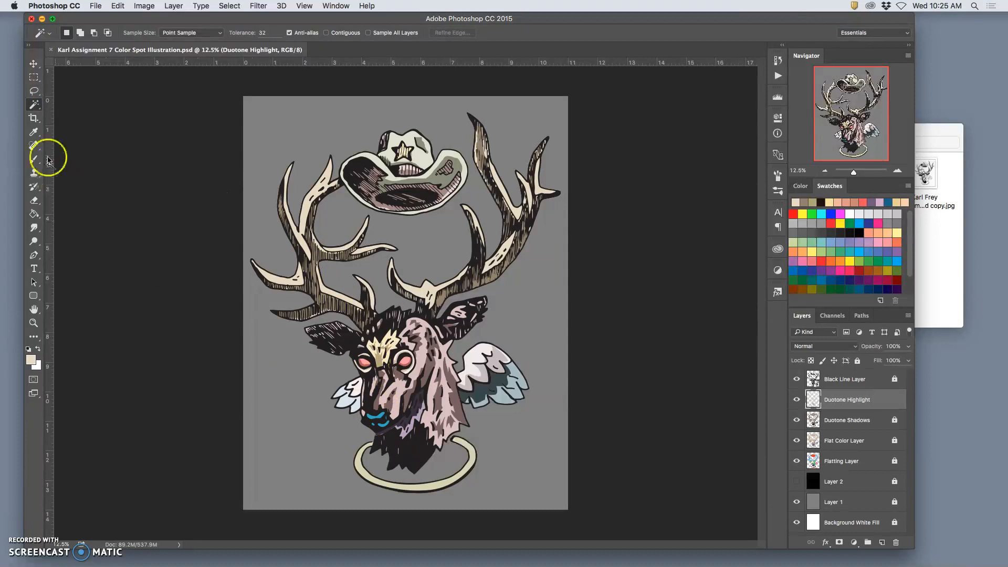
pyautogui.click(34, 90)
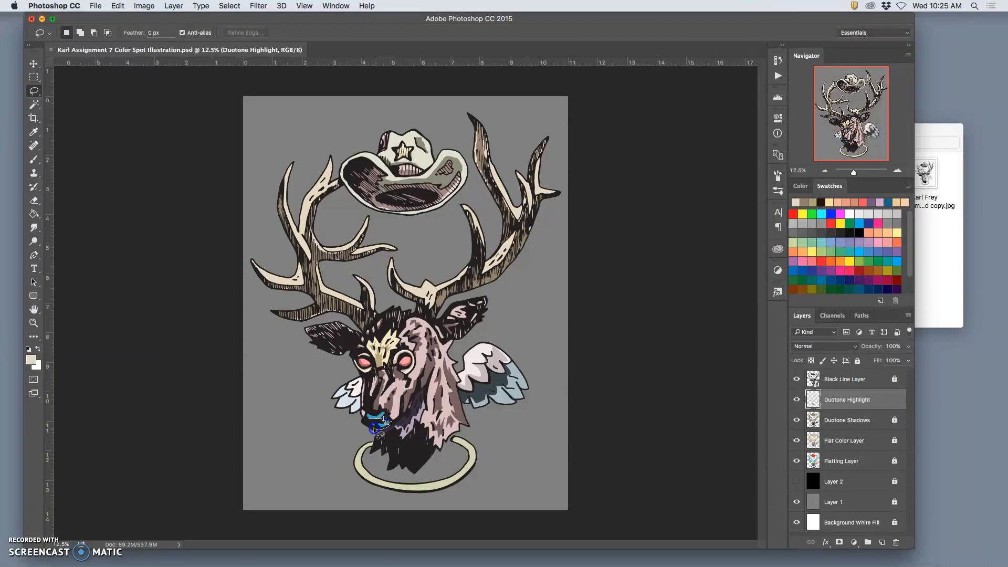
pyautogui.moveTo(370, 421); pyautogui.dragTo(372, 434)
pyautogui.press('Delete')
pyautogui.press('super+d')
pyautogui.press('super+plus')
pyautogui.press('super+plus')
pyautogui.press('super+plus')
pyautogui.moveTo(395, 431); pyautogui.dragTo(435, 196)
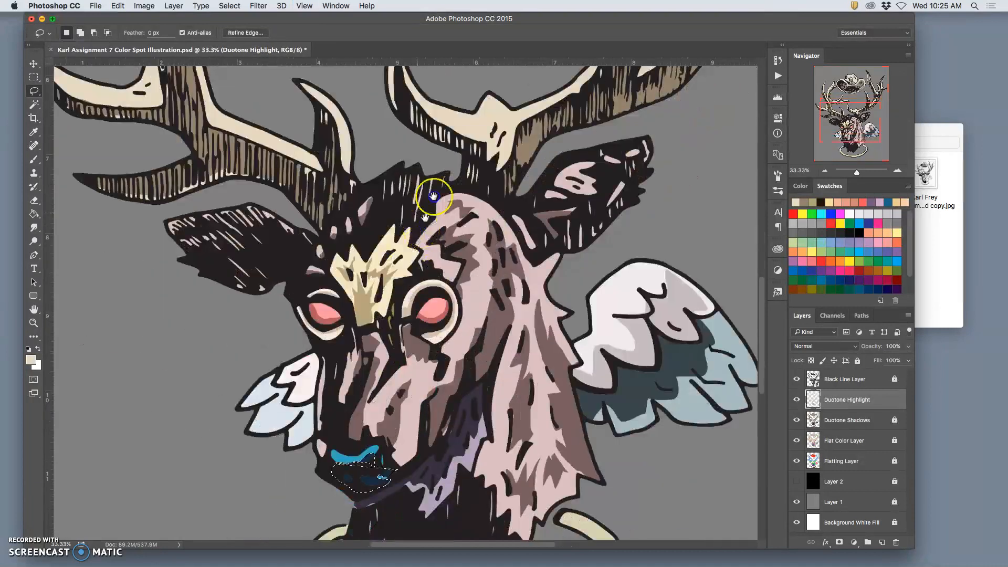
pyautogui.moveTo(439, 245); pyautogui.dragTo(447, 223)
pyautogui.moveTo(406, 282); pyautogui.dragTo(464, 300)
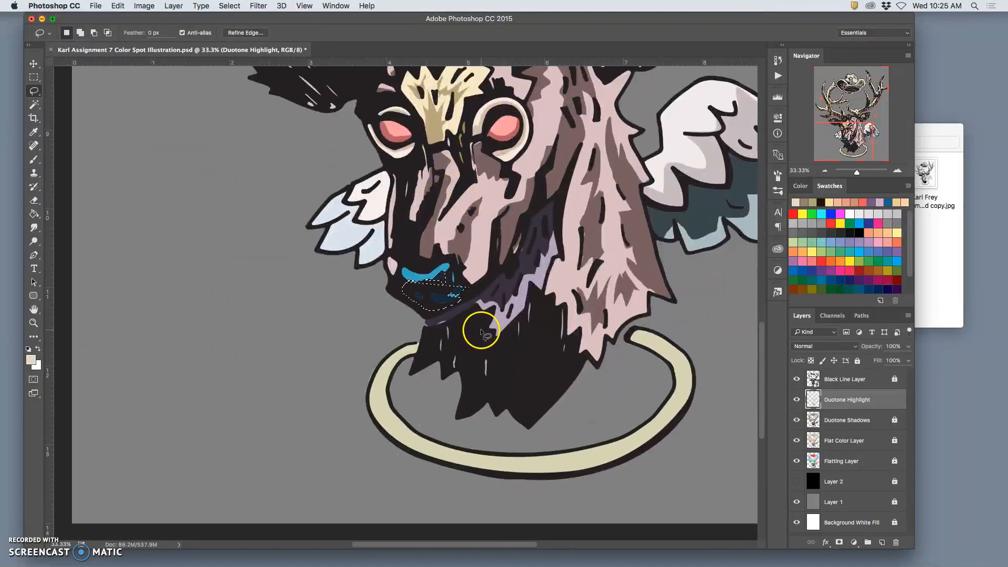
pyautogui.press('super+d')
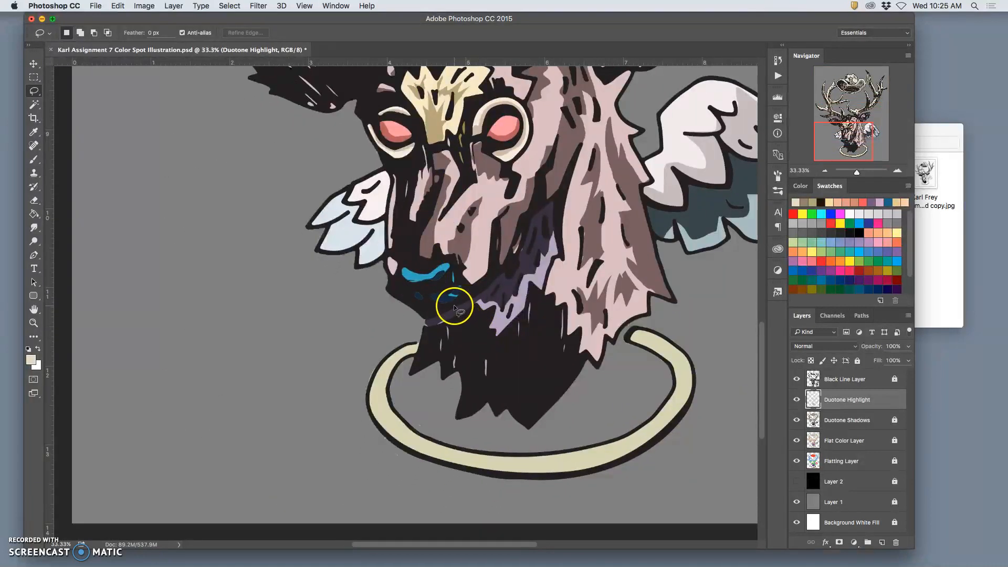
# Sample the nose's bright blue highlight and brush a highlight touch along the side of the nostril.
pyautogui.click(34, 159)
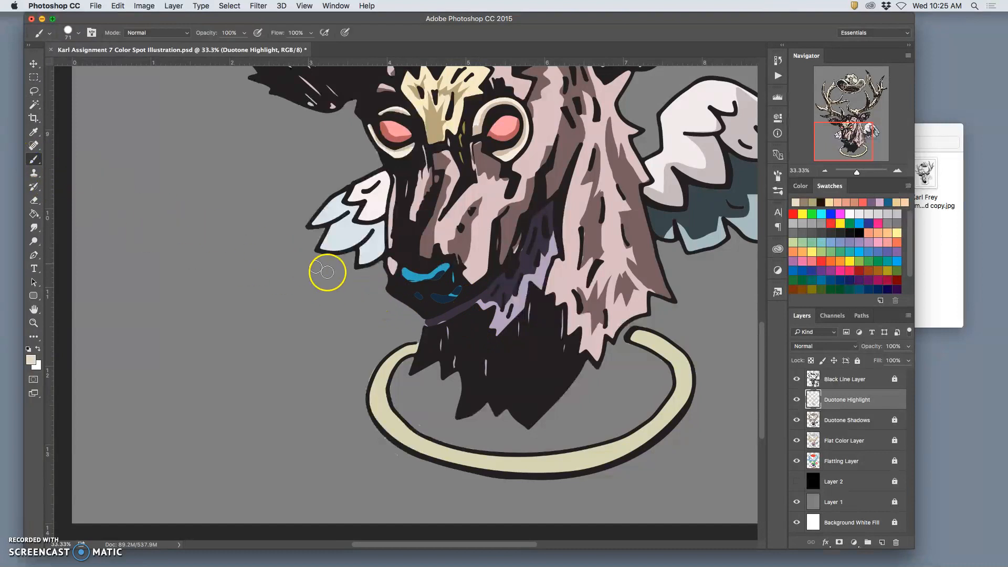
pyautogui.keyDown('alt'); pyautogui.click(430, 272); pyautogui.keyUp('alt')
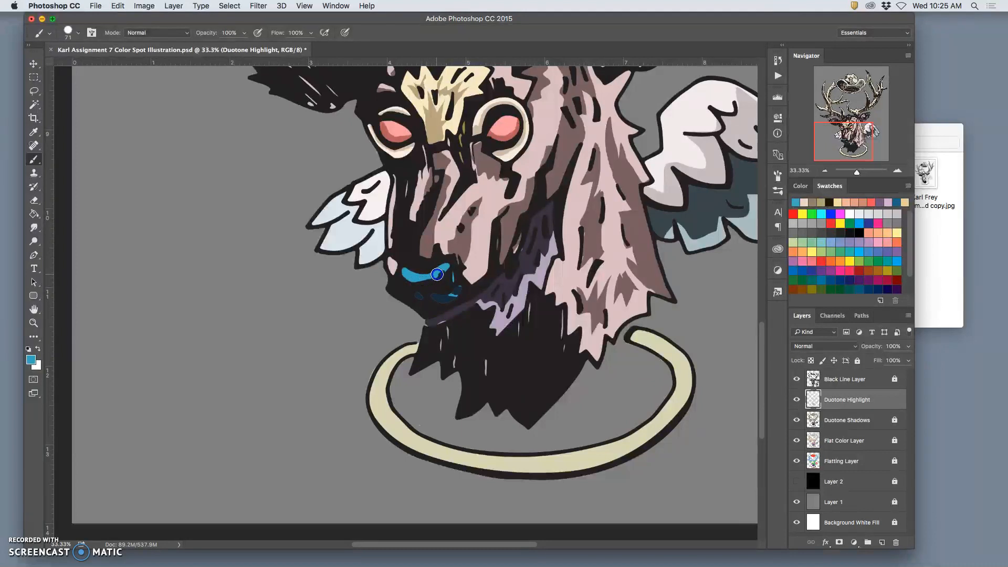
pyautogui.moveTo(445, 268); pyautogui.dragTo(456, 286)
pyautogui.press('super+minus')
pyautogui.press('super+minus')
pyautogui.press('super+minus')
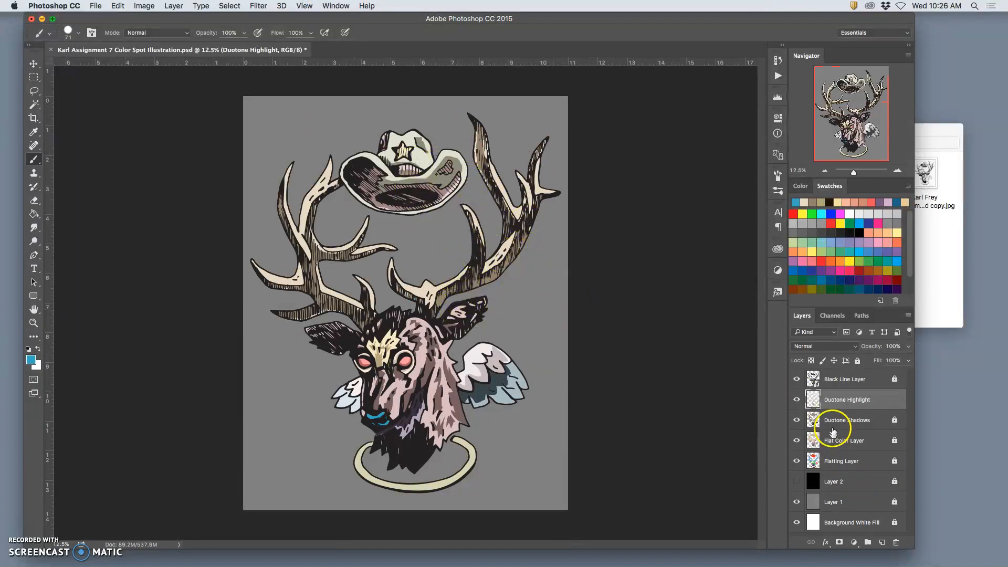
# Rename the Duotone Highlight layer as Duotone Cut Edge Highlight.
pyautogui.click(857, 361)
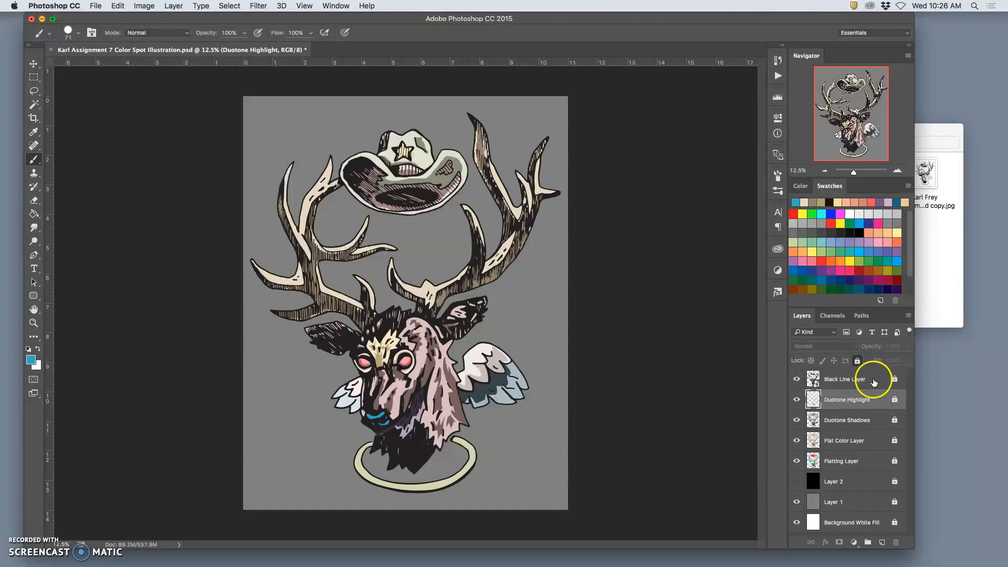
pyautogui.click(858, 360)
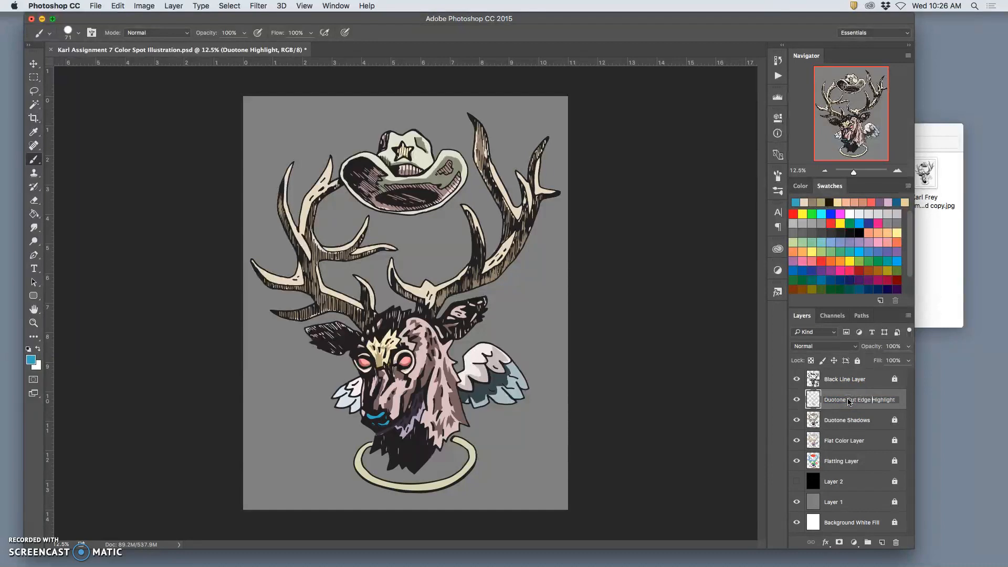
pyautogui.click(854, 367)
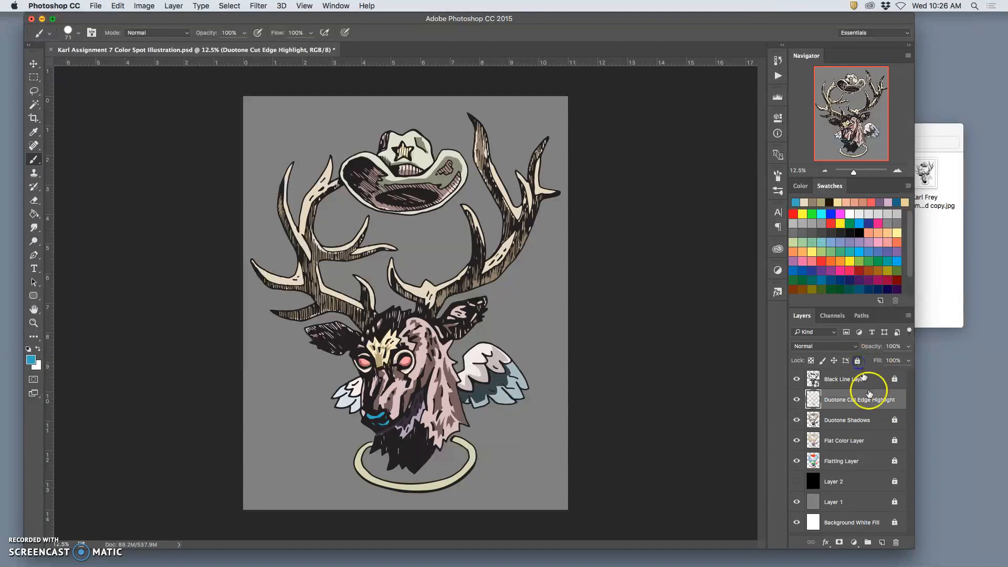
pyautogui.click(894, 380)
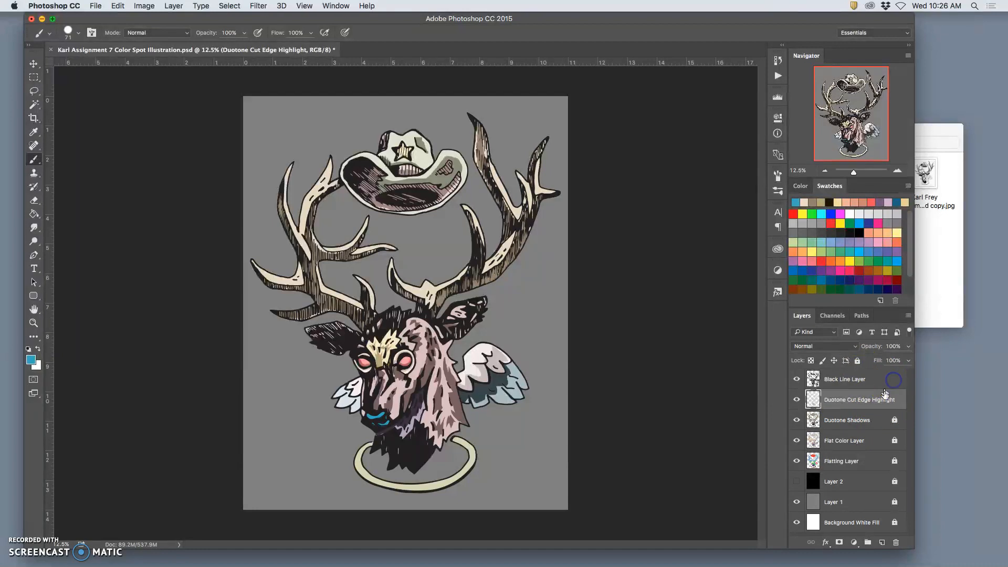
pyautogui.click(891, 383)
pyautogui.click(858, 361)
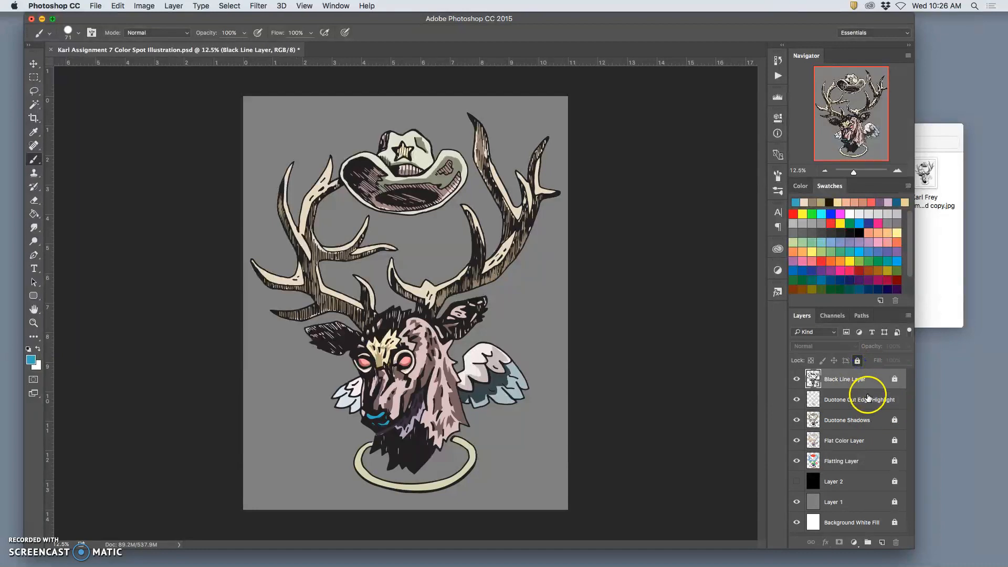
# Lock the Duotone Cut Edge Highlight layer and rename the Duotone Shadows layer as Duotone Cut Edge Shadows.
pyautogui.click(867, 399)
pyautogui.click(859, 361)
pyautogui.click(880, 421)
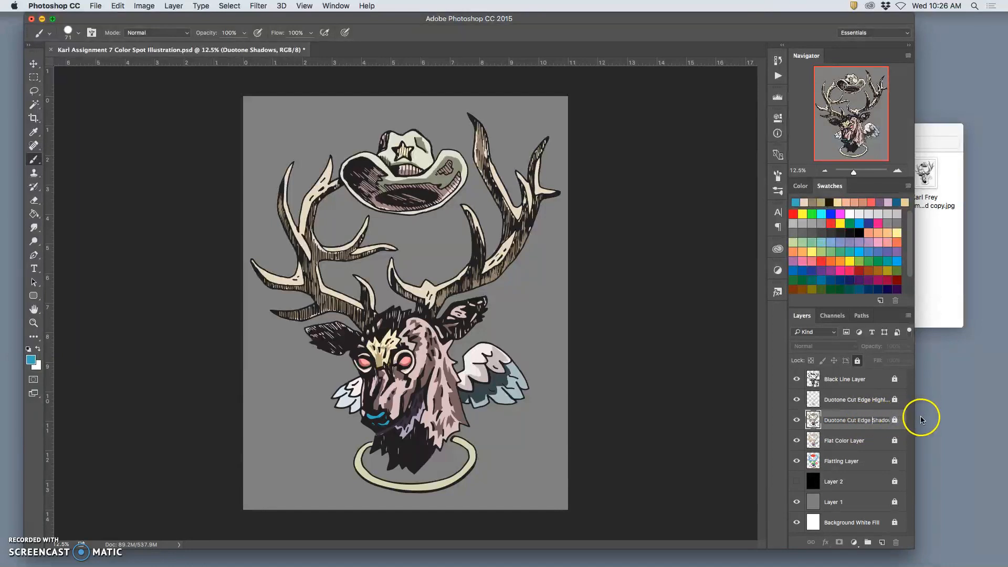
pyautogui.click(939, 420)
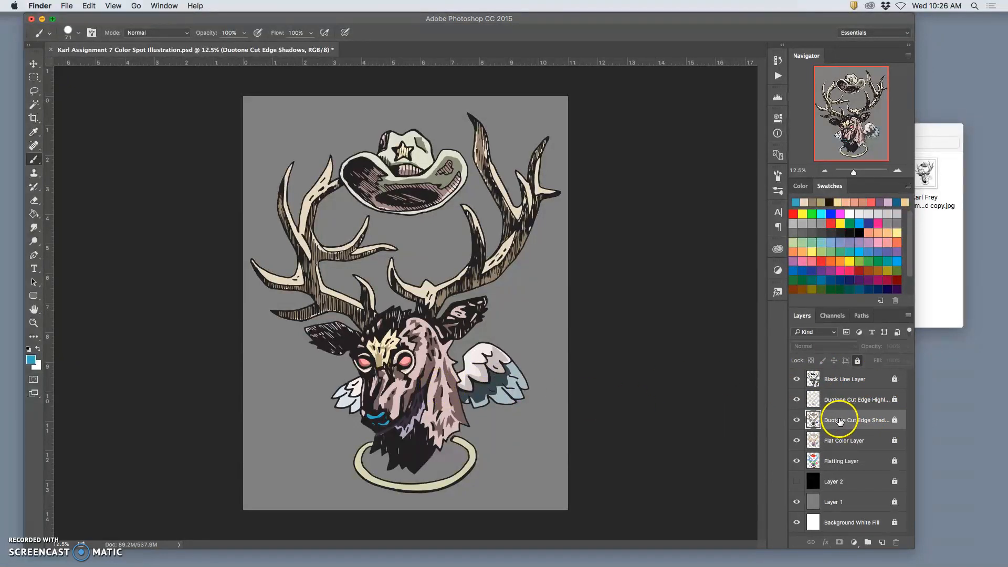
# Unlock the Duotone Cut Edge Highlight layer, and lasso and delete the highlight sliver along the underside of the jaw.
pyautogui.click(865, 401)
pyautogui.click(856, 362)
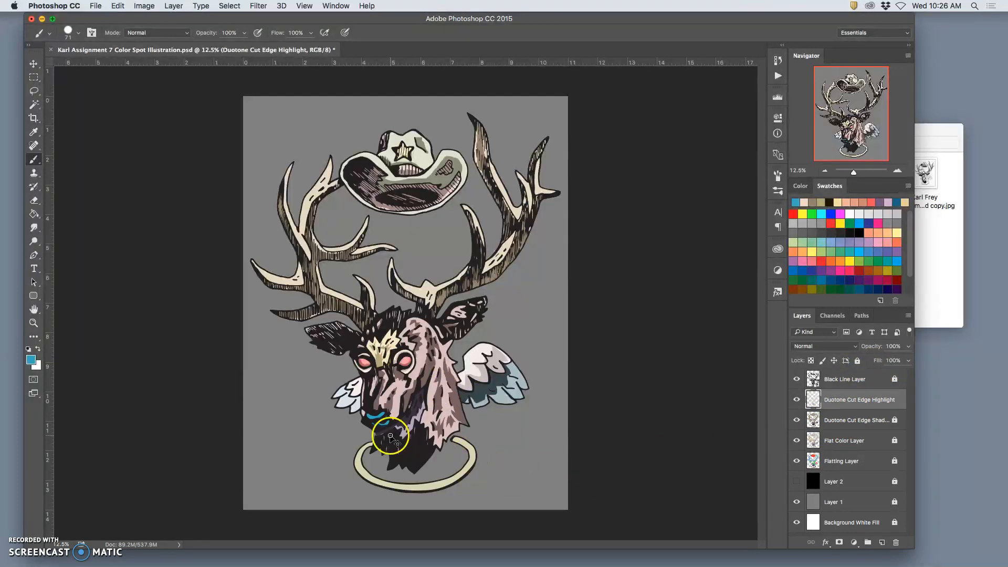
pyautogui.scroll(4, 390, 436)
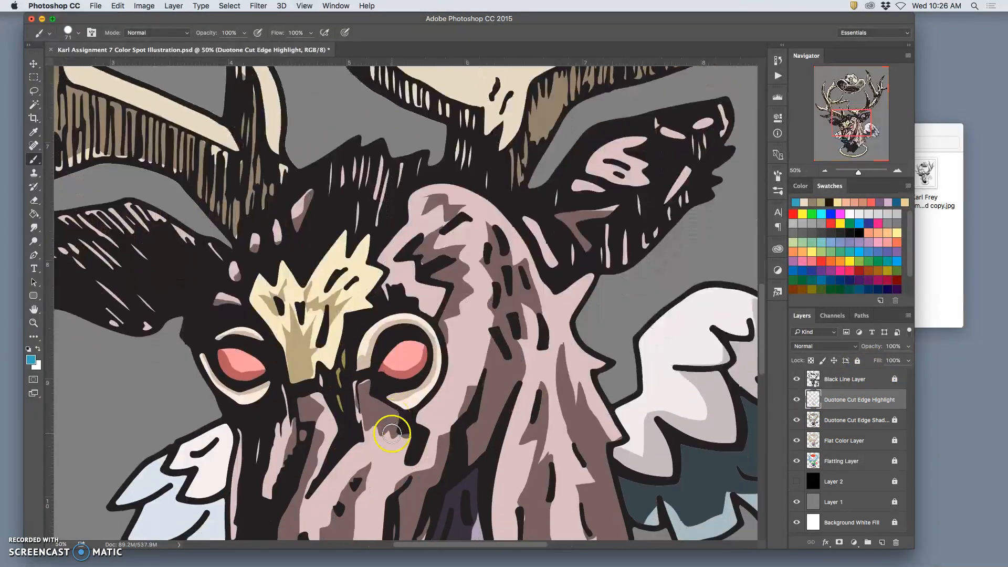
pyautogui.scroll(-5, 391, 434)
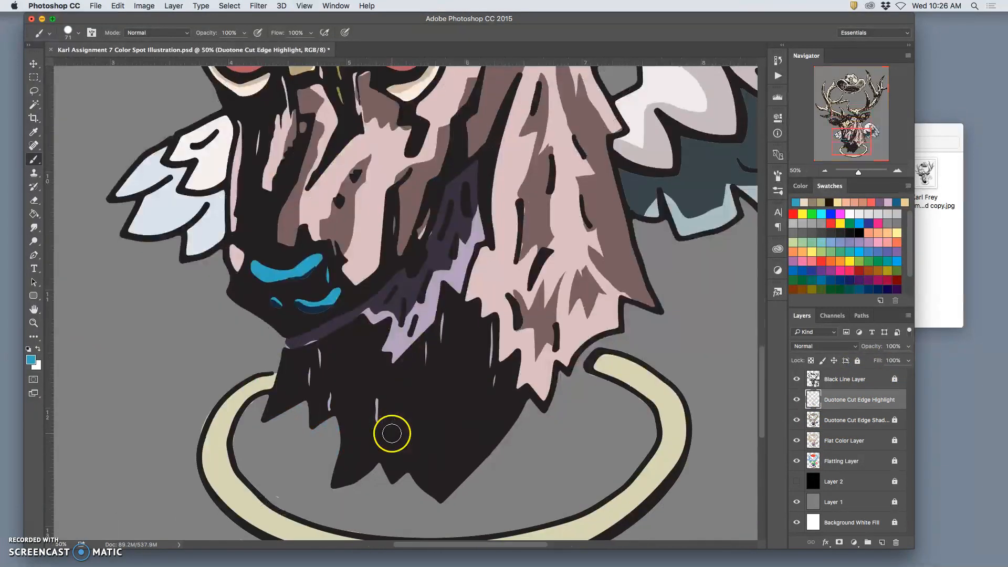
pyautogui.click(42, 202)
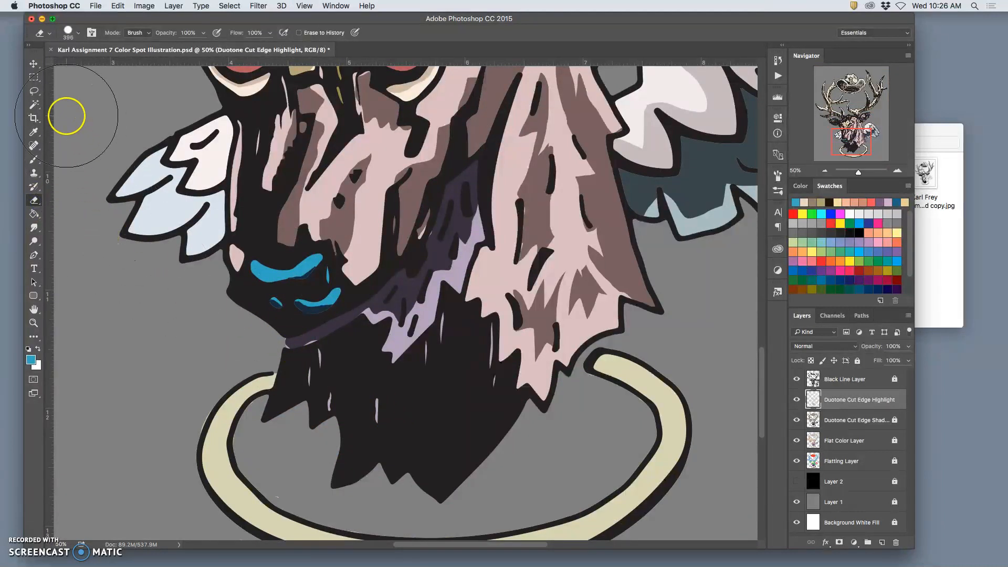
pyautogui.click(34, 91)
pyautogui.moveTo(345, 331); pyautogui.dragTo(294, 351)
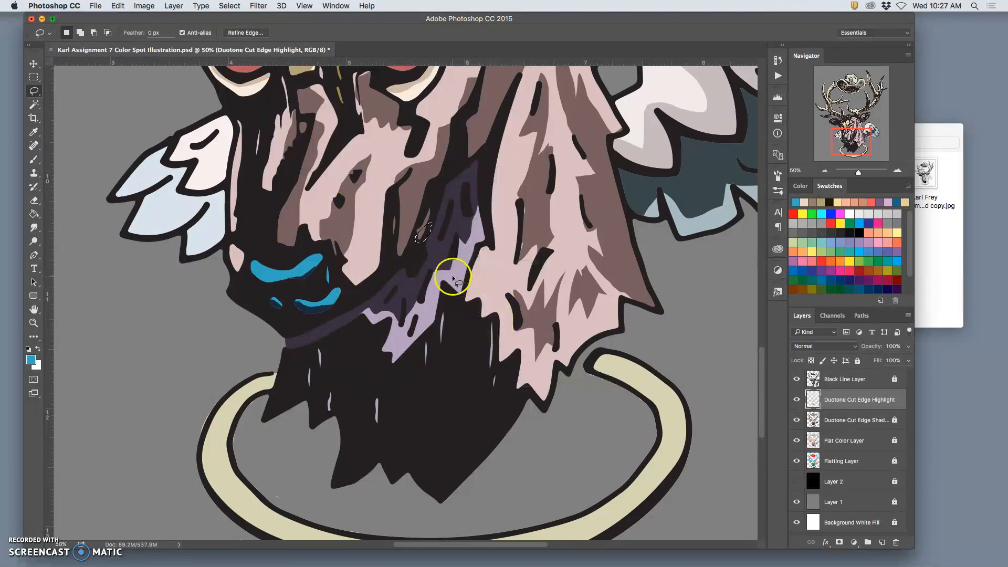
# Lasso and delete the small highlight remnants where the cheek and jaw meet the purple neck fur, and deselect.
pyautogui.moveTo(424, 290); pyautogui.dragTo(420, 310)
pyautogui.click(380, 310)
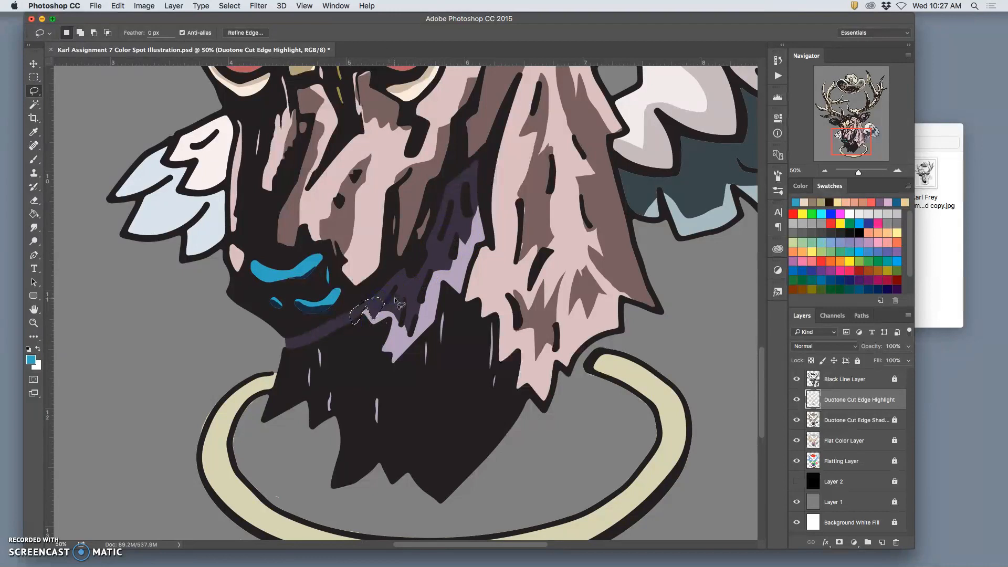
pyautogui.press('super+minus')
pyautogui.press('super+minus')
pyautogui.press('super+minus')
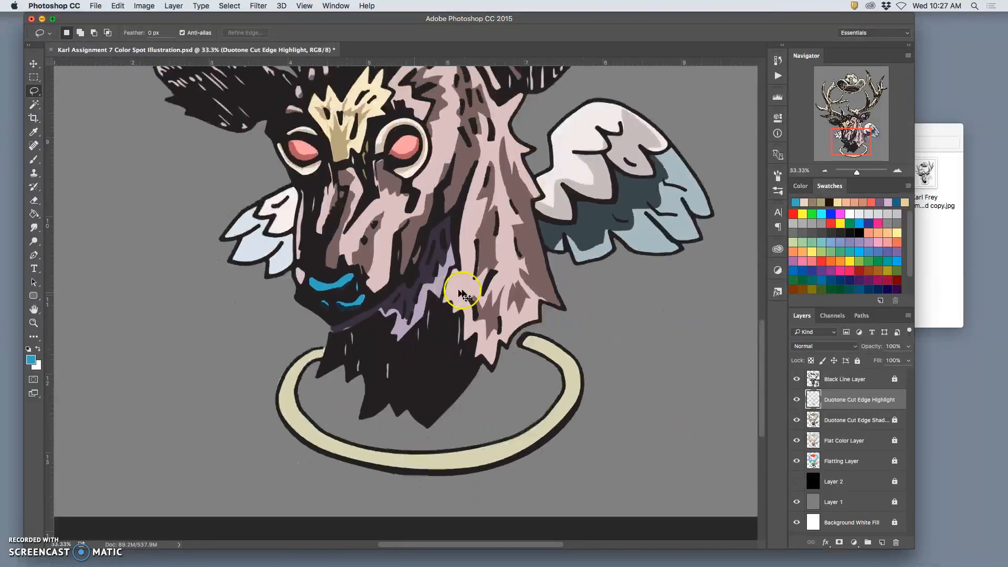
pyautogui.press('super+minus')
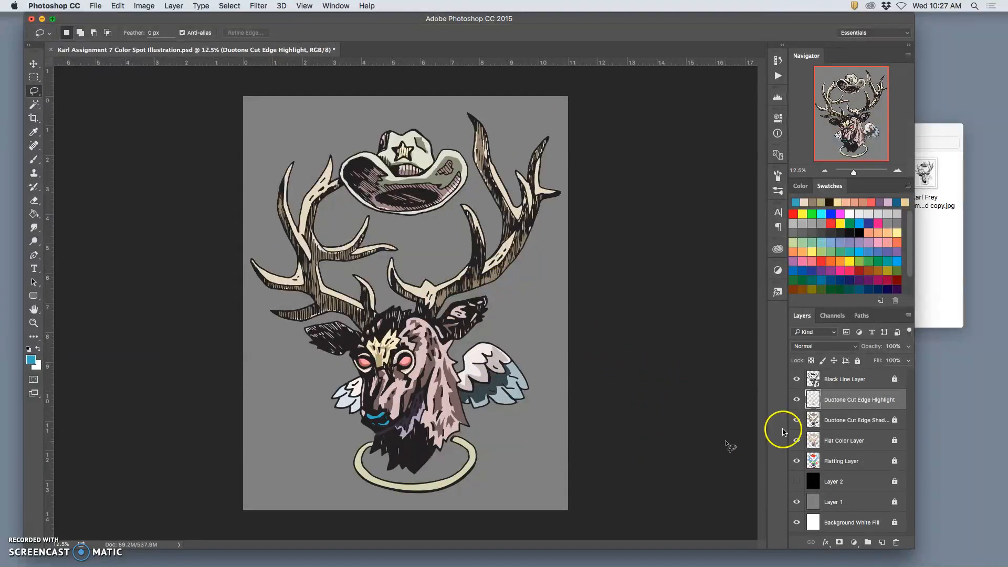
# Lock the Duotone Cut Edge Highlight layer, show the black Layer 2 as the backdrop, and hide the gray Layer 1.
pyautogui.click(797, 400)
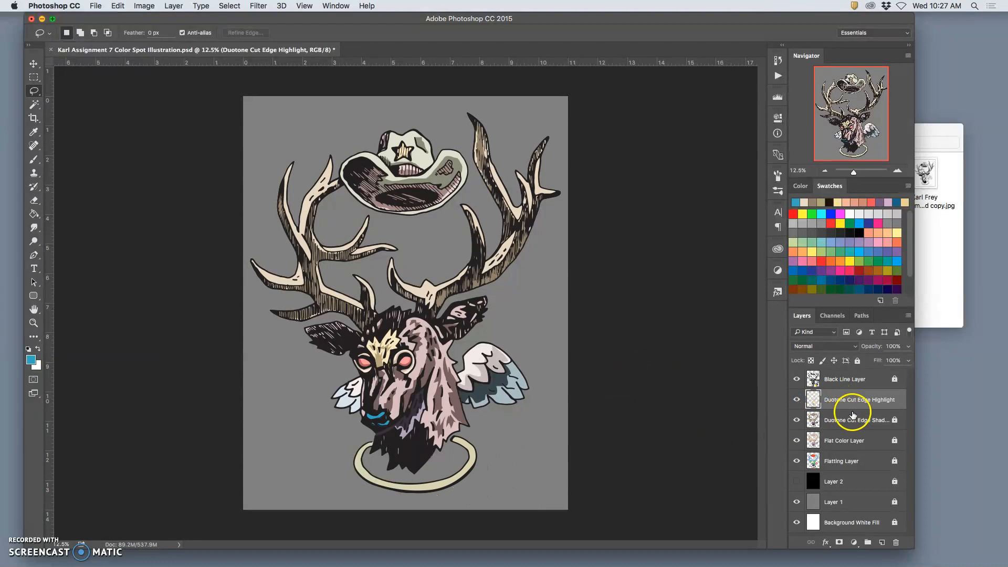
pyautogui.click(858, 361)
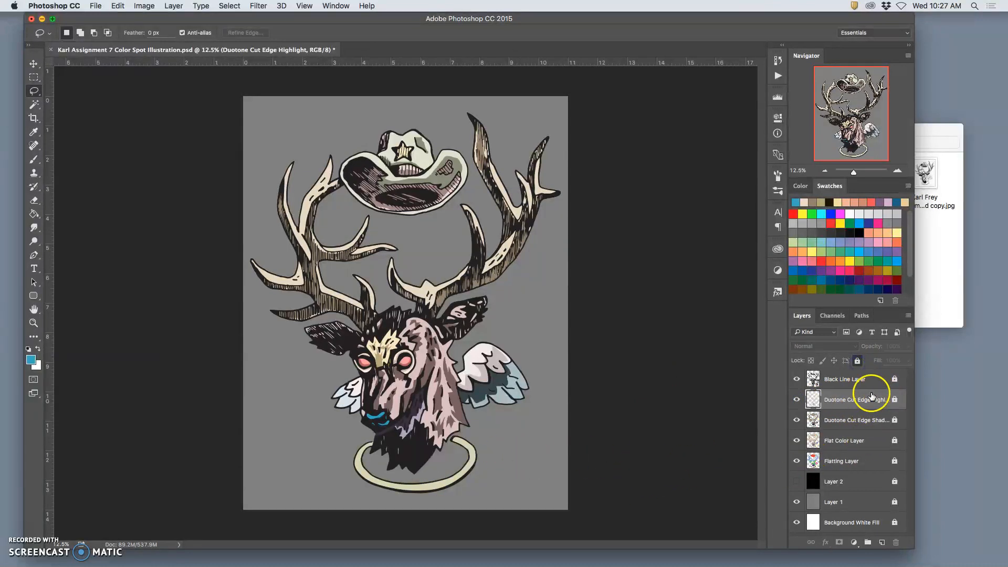
pyautogui.click(797, 482)
pyautogui.click(798, 482)
pyautogui.click(797, 481)
pyautogui.click(797, 502)
# Compare the artwork with the two Duotone Cut Edge layers hidden and shown, and against the alternative backdrop.
pyautogui.moveTo(796, 404); pyautogui.dragTo(798, 446)
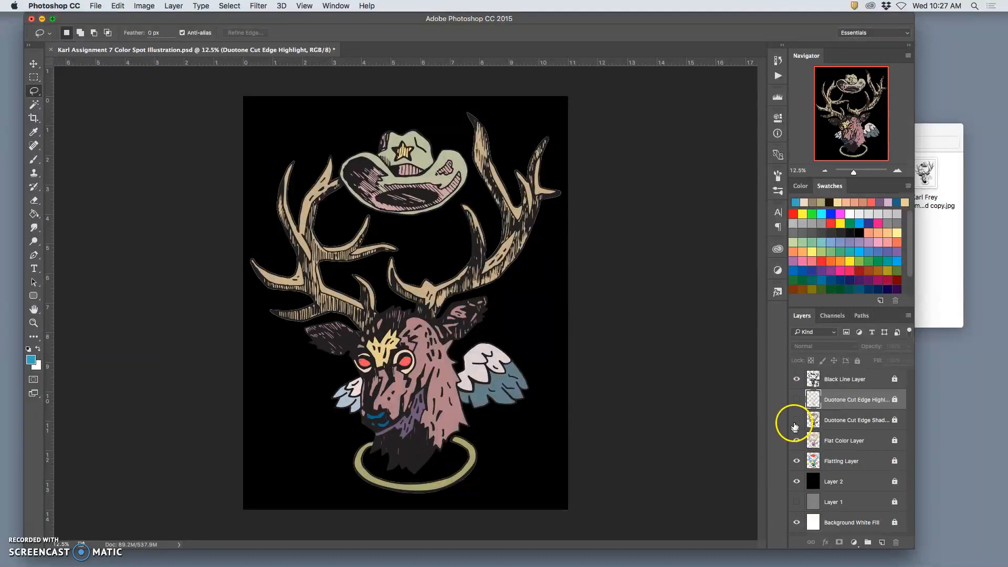
pyautogui.click(795, 421)
pyautogui.click(797, 400)
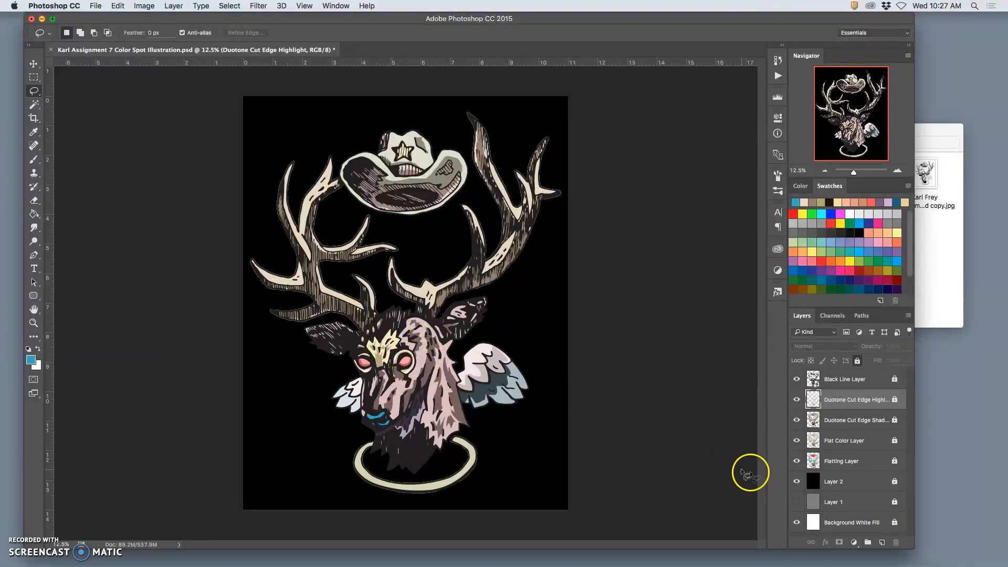
pyautogui.click(797, 483)
pyautogui.click(797, 484)
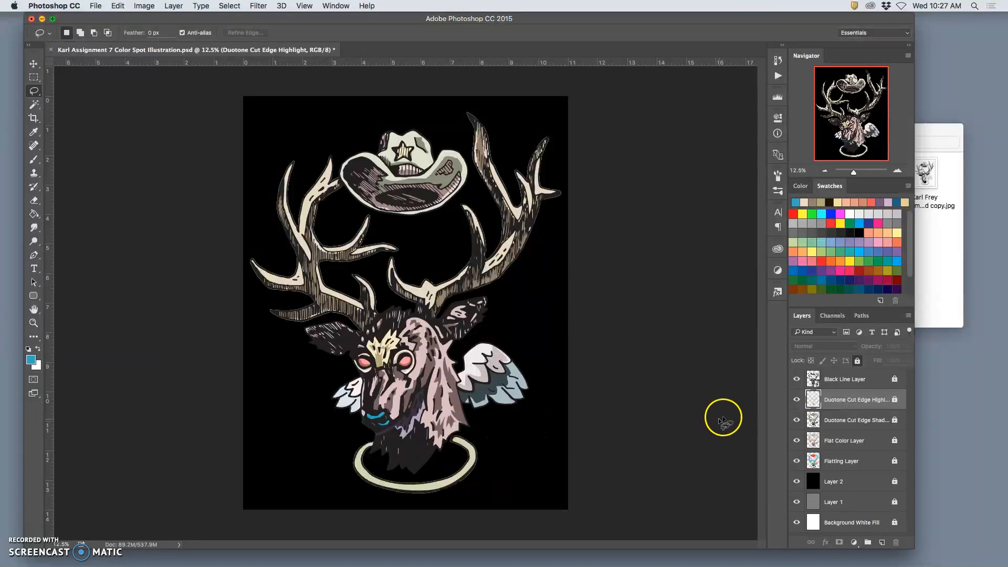
# Unlock the Black Line Layer, duplicate it, and name the copy Offset Layer.
pyautogui.click(877, 380)
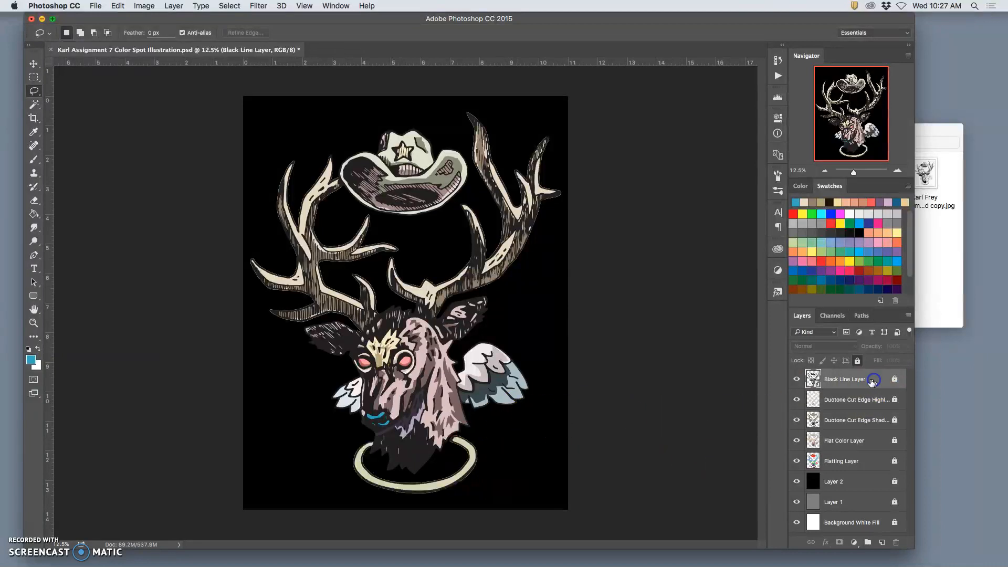
pyautogui.click(797, 379)
pyautogui.click(797, 379)
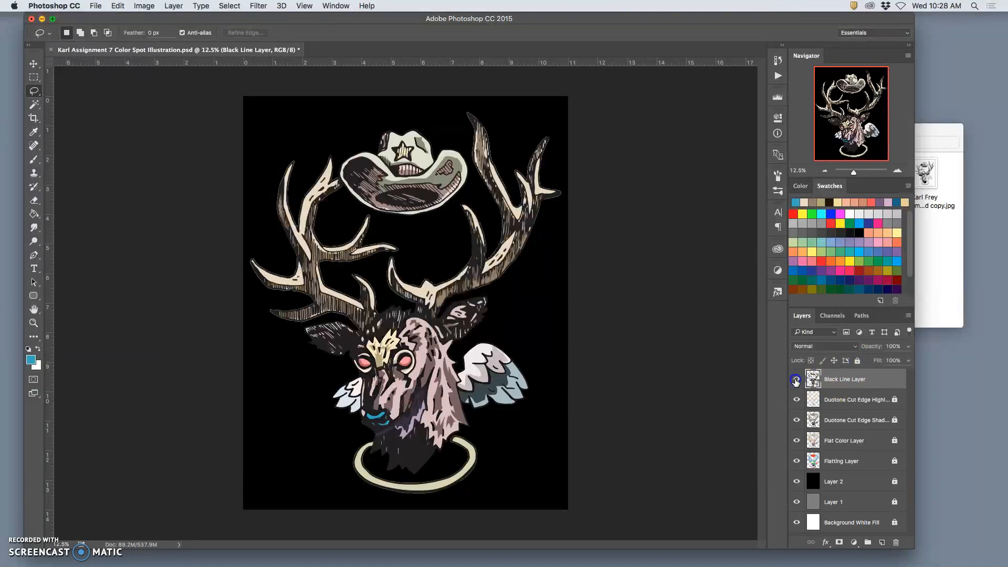
pyautogui.click(888, 386)
pyautogui.press('super+j')
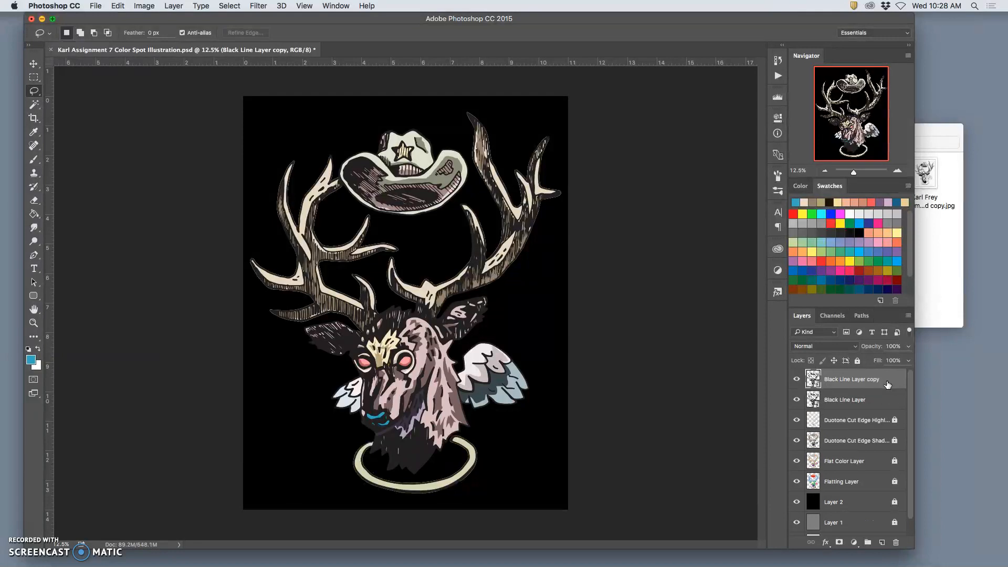
pyautogui.click(855, 383)
pyautogui.click(888, 383)
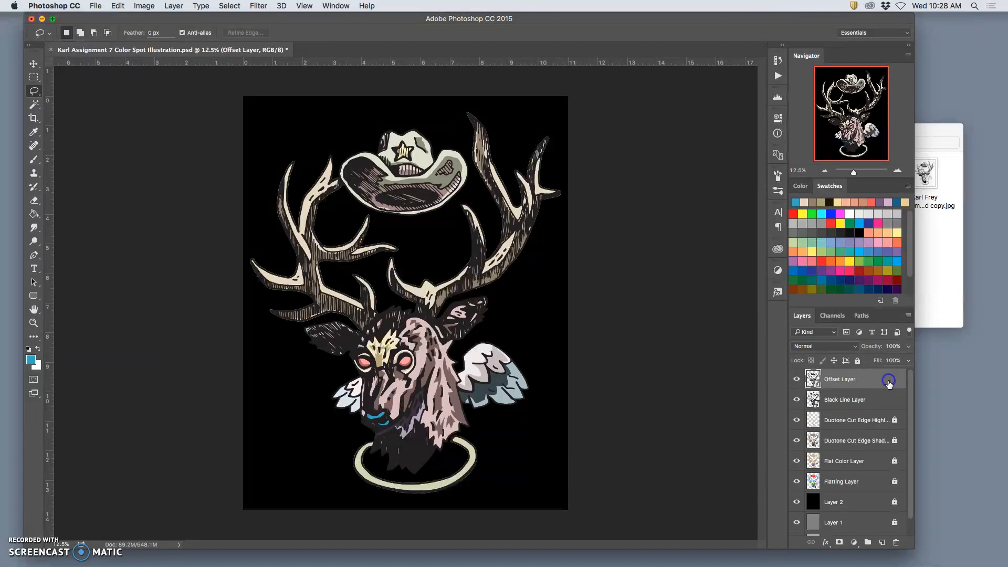
# Lock the Black Line Layer and make the Offset Layer the active layer.
pyautogui.click(887, 403)
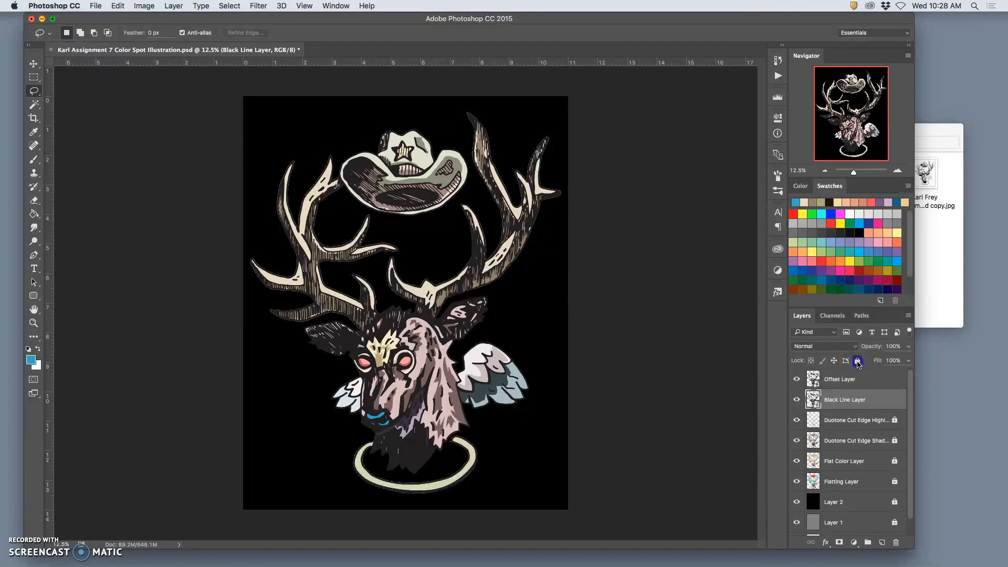
pyautogui.click(874, 384)
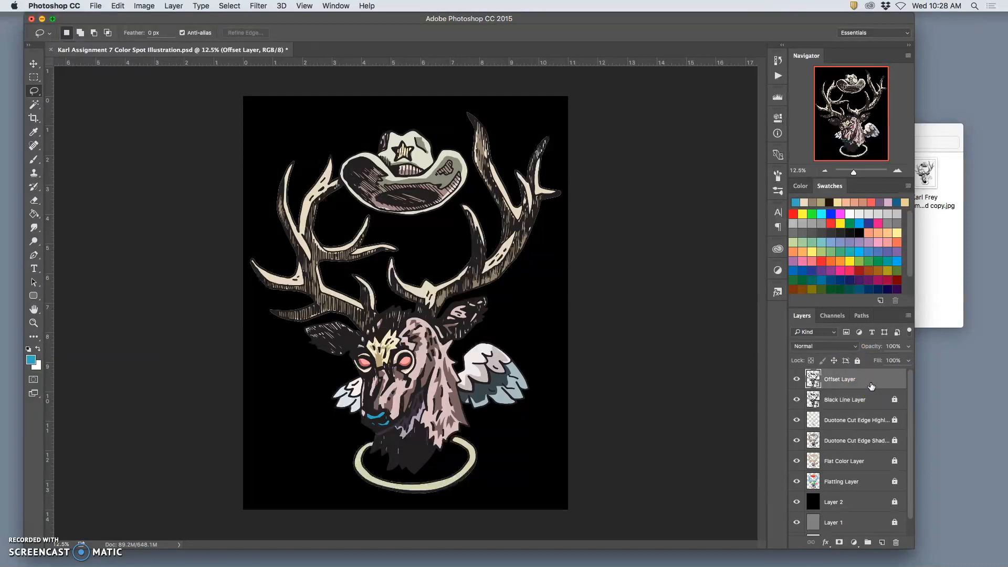
pyautogui.doubleClick(867, 383)
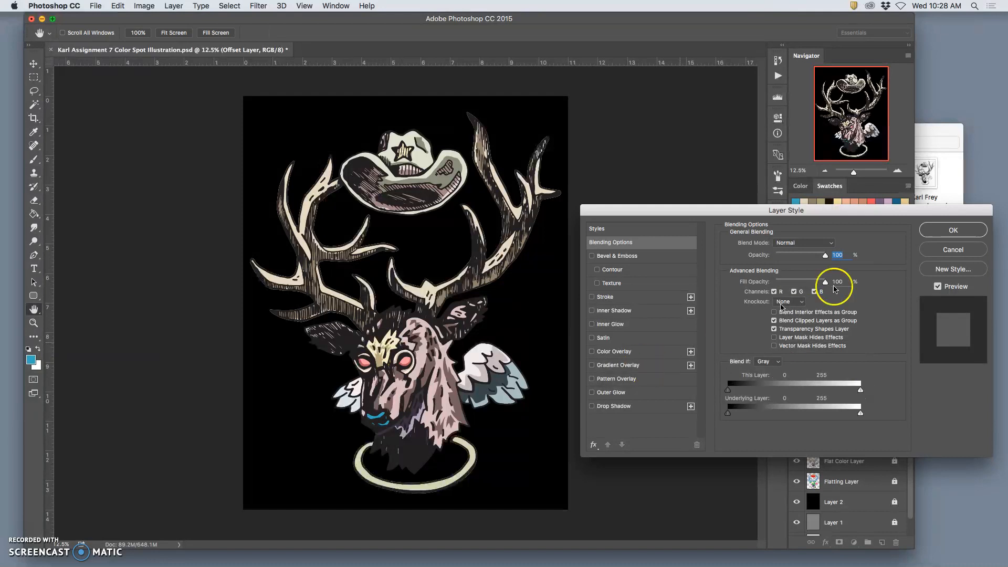
pyautogui.click(948, 251)
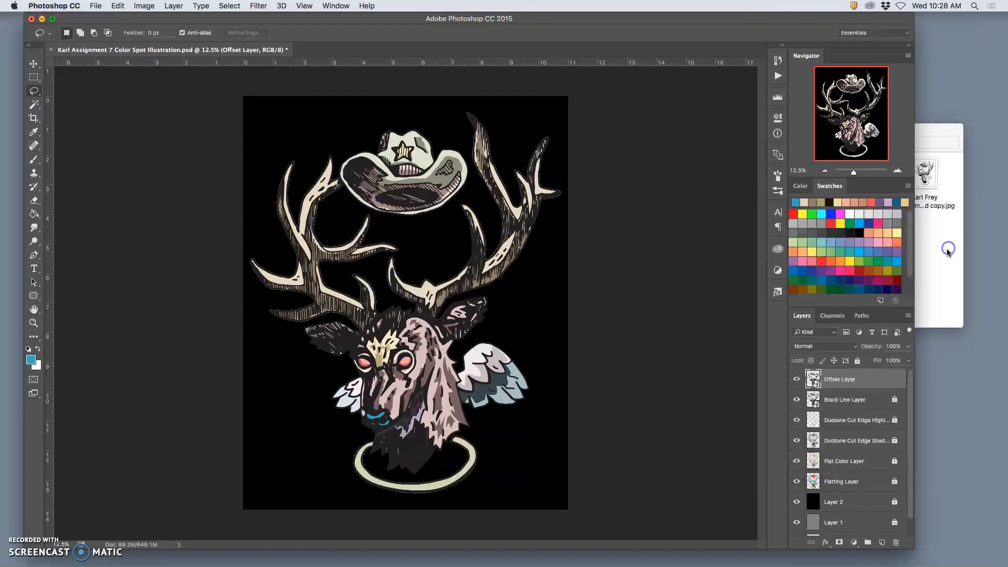
pyautogui.doubleClick(813, 377)
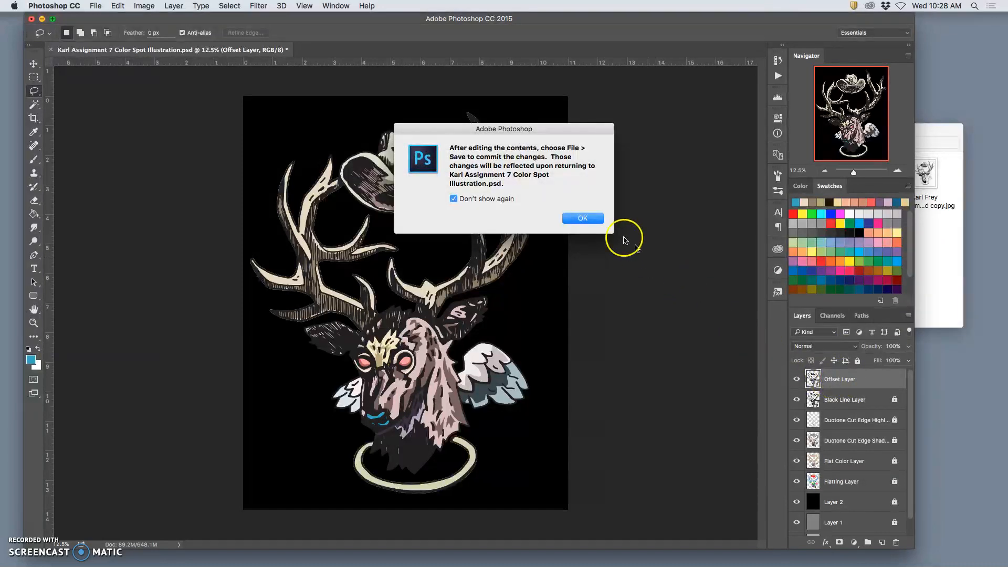
pyautogui.click(583, 218)
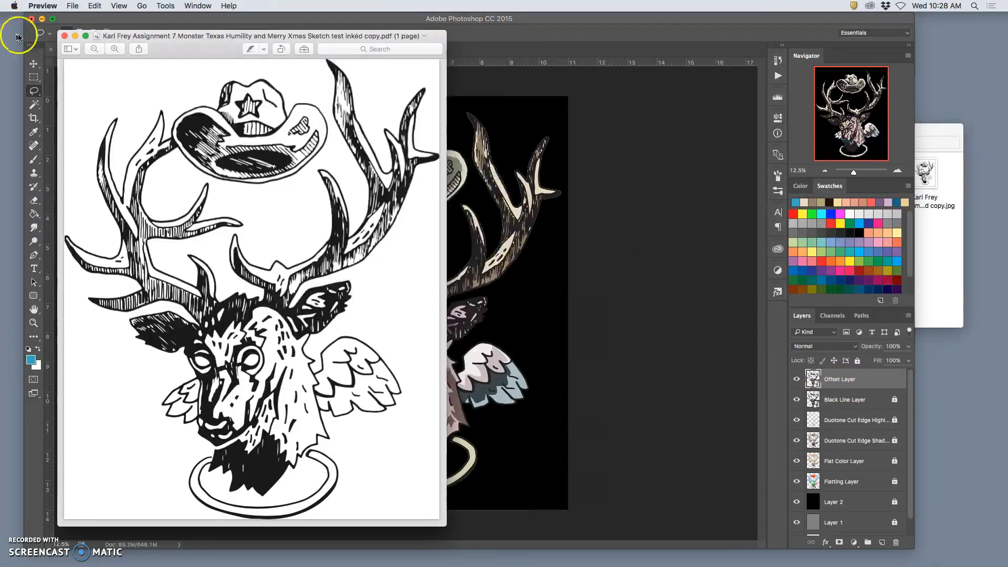
pyautogui.click(65, 35)
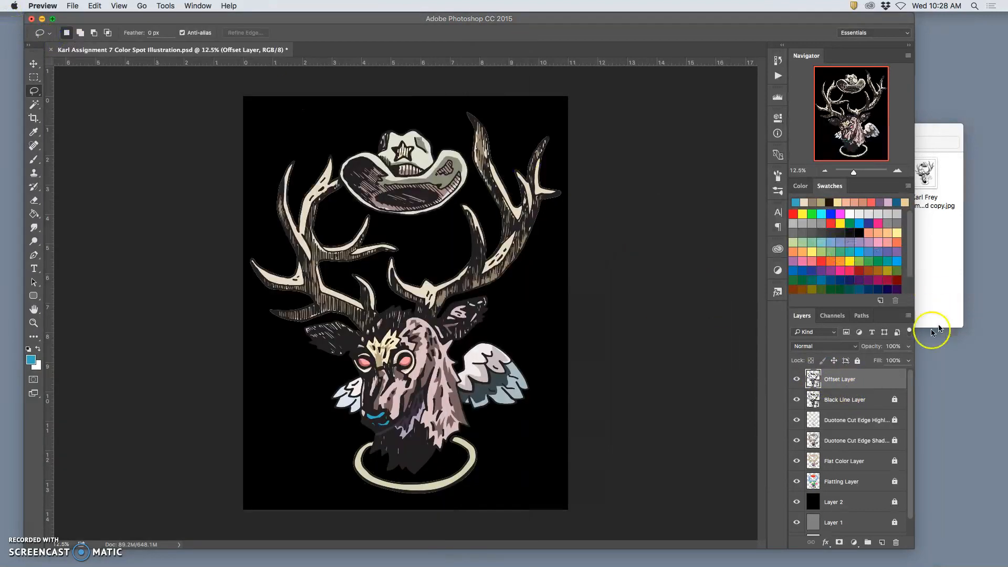
# Rasterize the Offset Layer and use the Magic Wand with Contiguous enabled to select the empty area around the deer.
pyautogui.rightClick(862, 381)
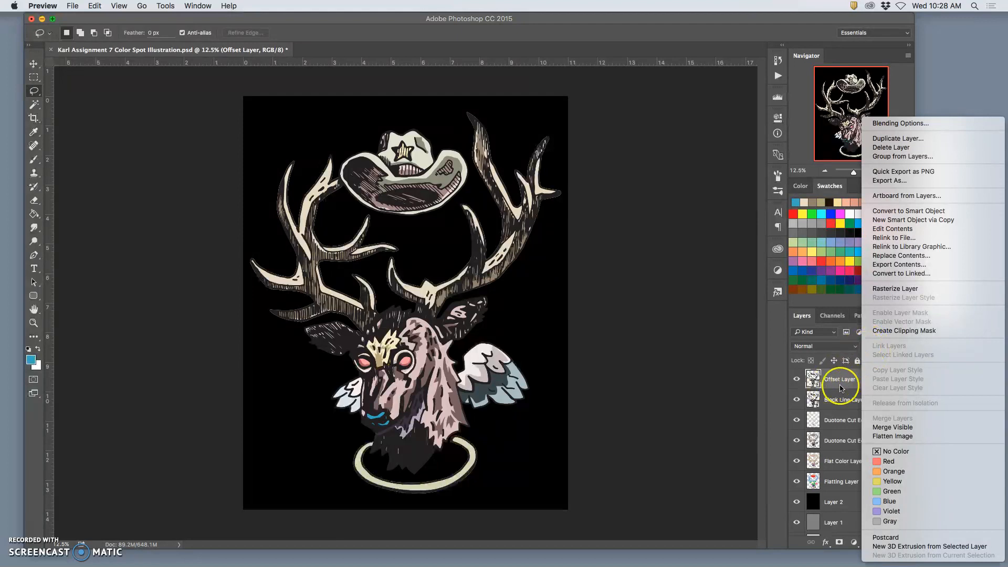
pyautogui.click(893, 289)
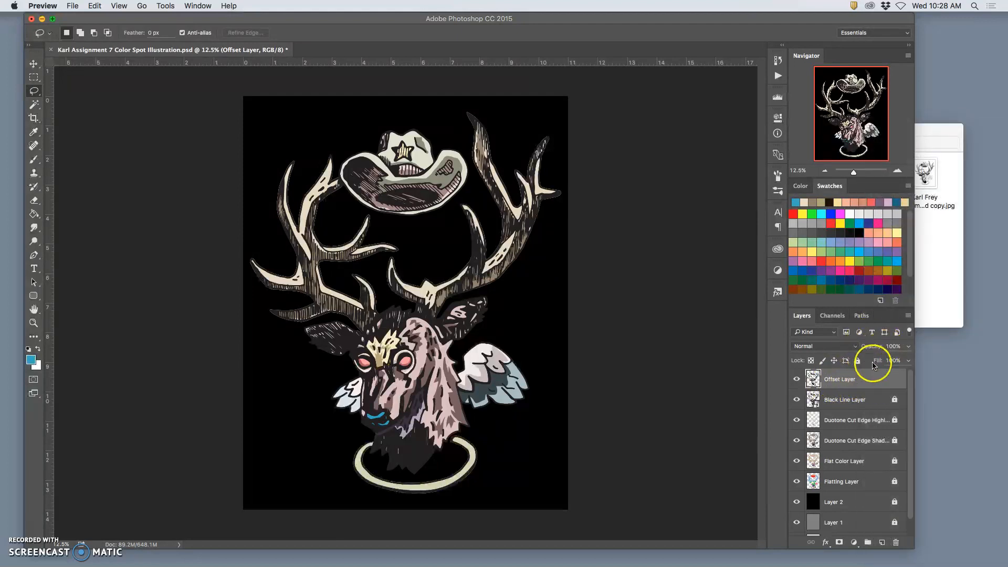
pyautogui.click(35, 106)
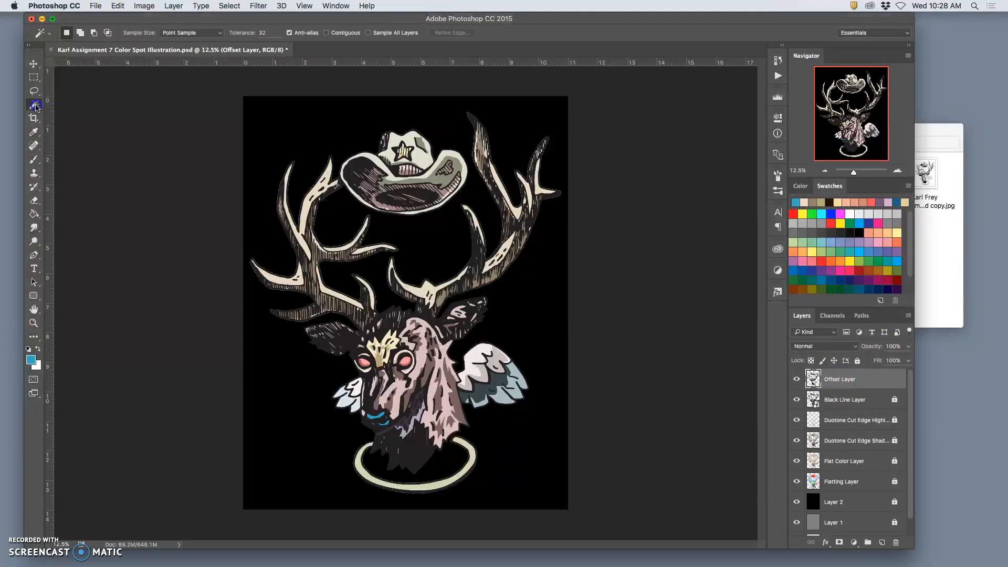
pyautogui.click(328, 33)
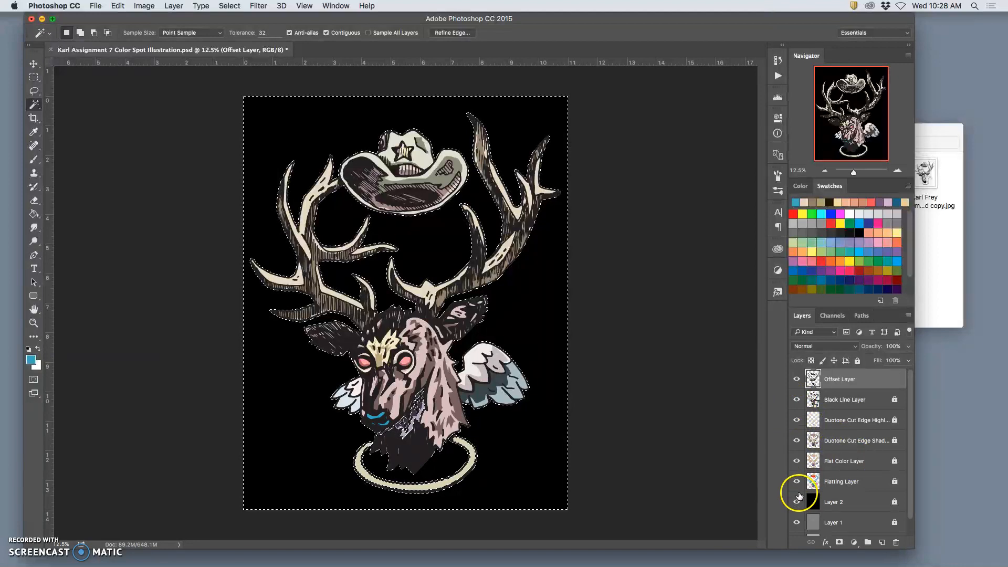
# Hide the Flatting, Flat Color, both Duotone Cut Edge and Black Line layers, and inspect the selection around the neck and halo.
pyautogui.moveTo(796, 465); pyautogui.dragTo(796, 420)
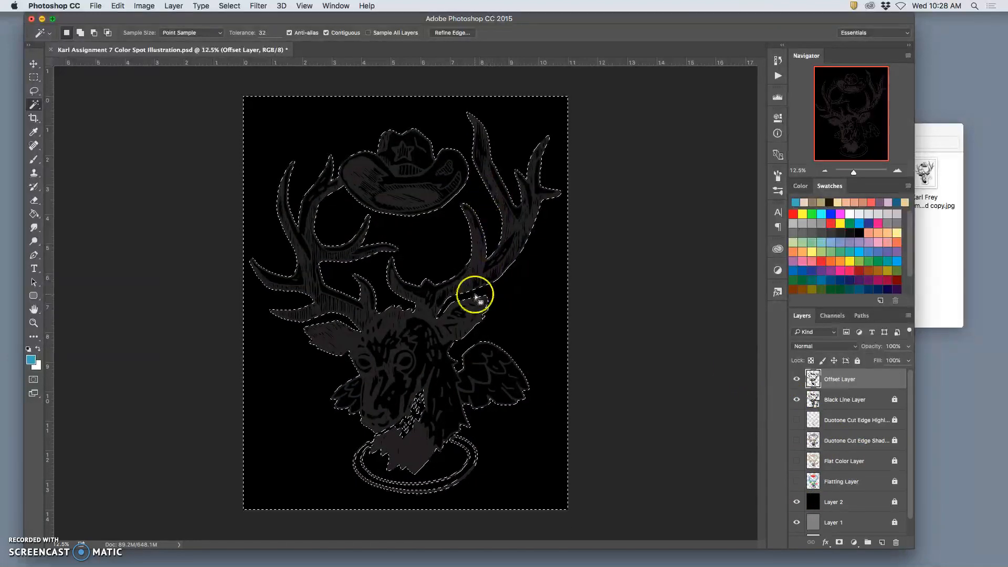
pyautogui.click(797, 400)
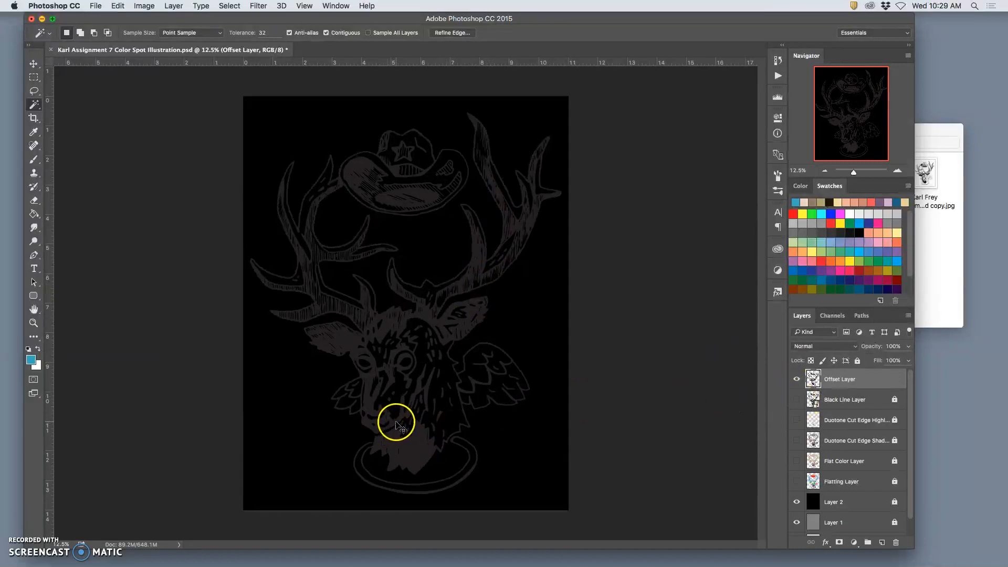
pyautogui.scroll(1, 397, 425)
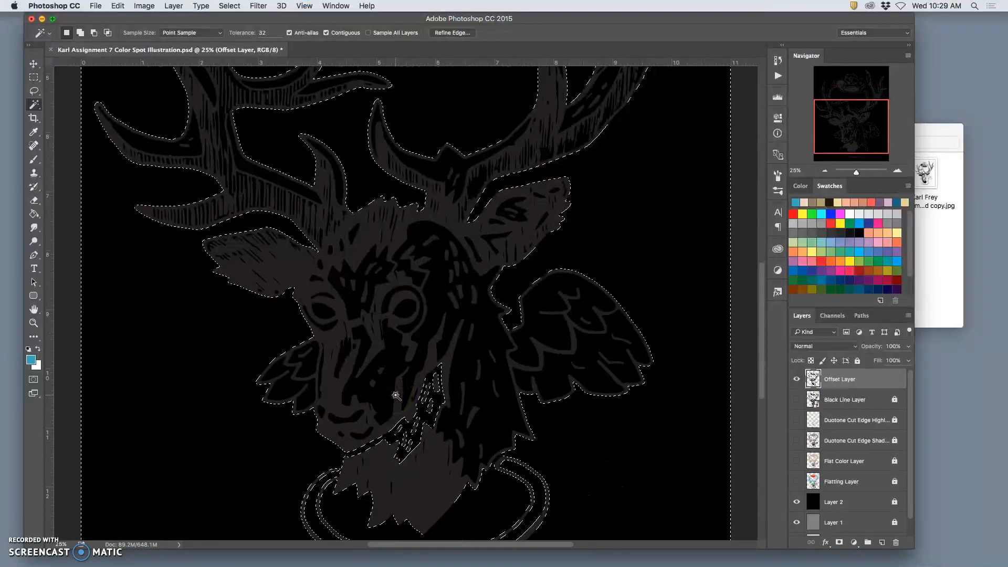
pyautogui.scroll(2, 396, 395)
pyautogui.keyDown('shift'); pyautogui.click(339, 369); pyautogui.keyUp('shift')
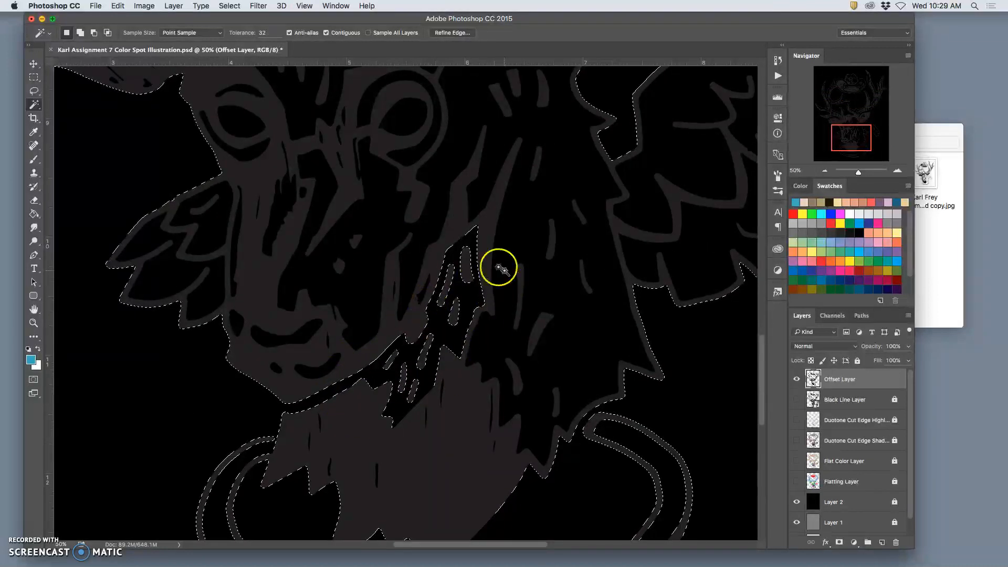
pyautogui.keyDown('shift'); pyautogui.click(456, 314); pyautogui.keyUp('shift')
pyautogui.scroll(-5, 457, 314)
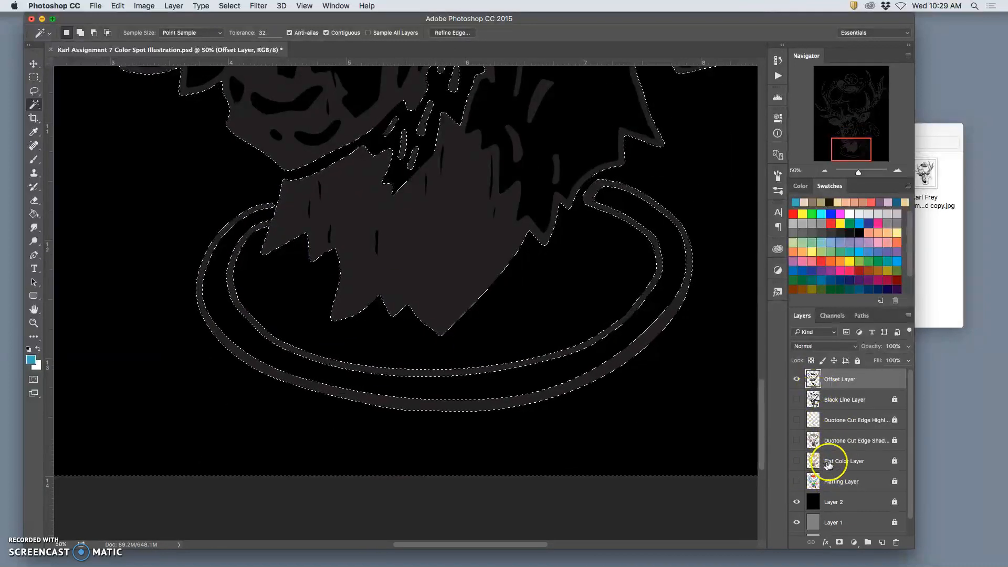
# Show and activate the Flat Color Layer, and subtract the purple neck fur from the selection with the Magic Wand.
pyautogui.click(797, 461)
pyautogui.click(838, 462)
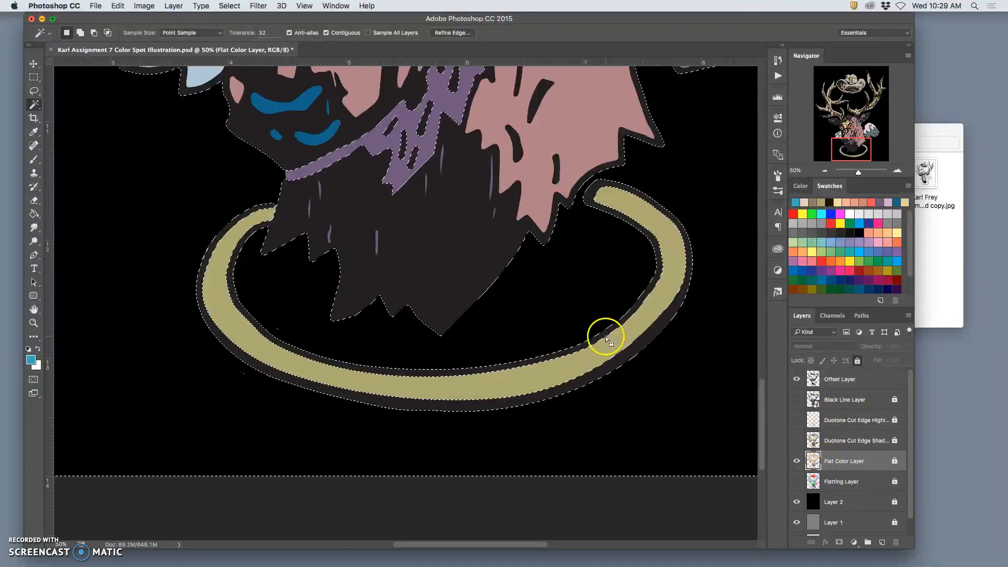
pyautogui.scroll(3, 553, 323)
pyautogui.scroll(2, 553, 322)
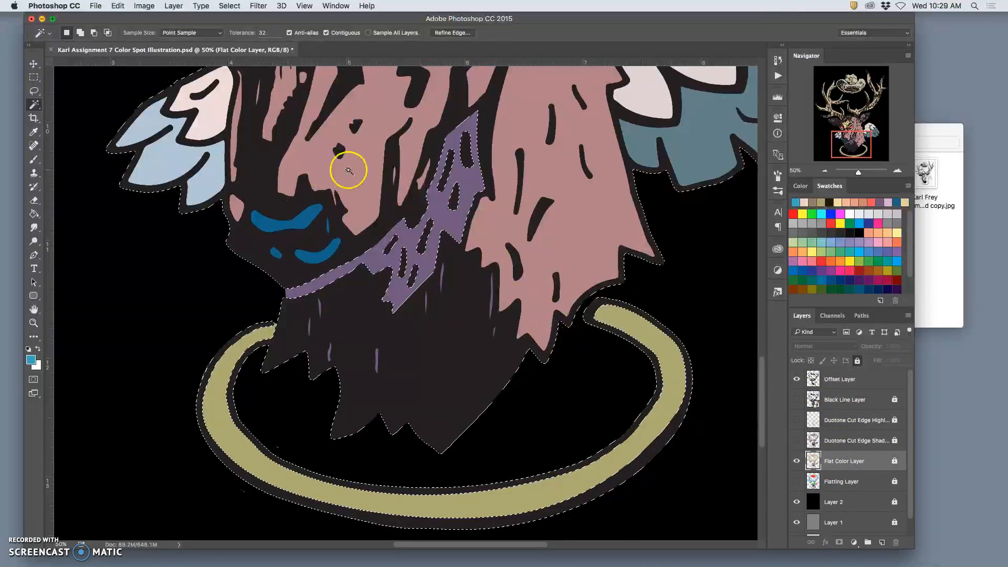
pyautogui.scroll(2, 366, 177)
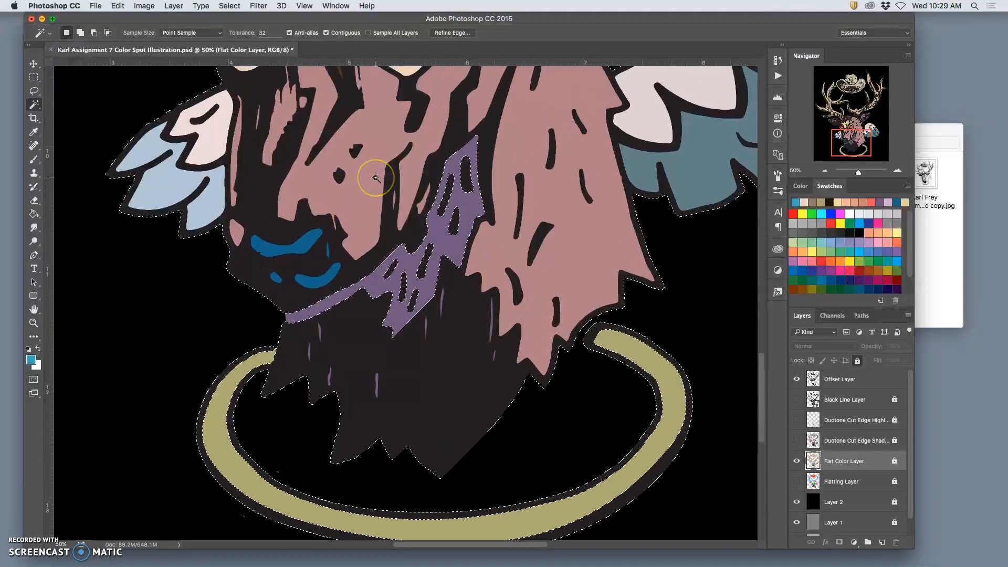
pyautogui.press('alt')
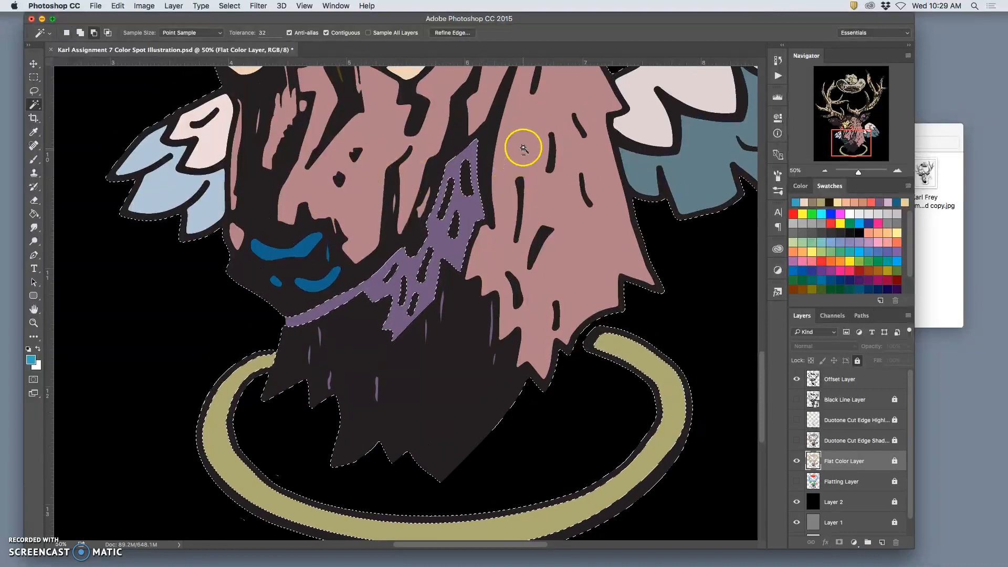
pyautogui.keyDown('alt'); pyautogui.click(524, 148); pyautogui.keyUp('alt')
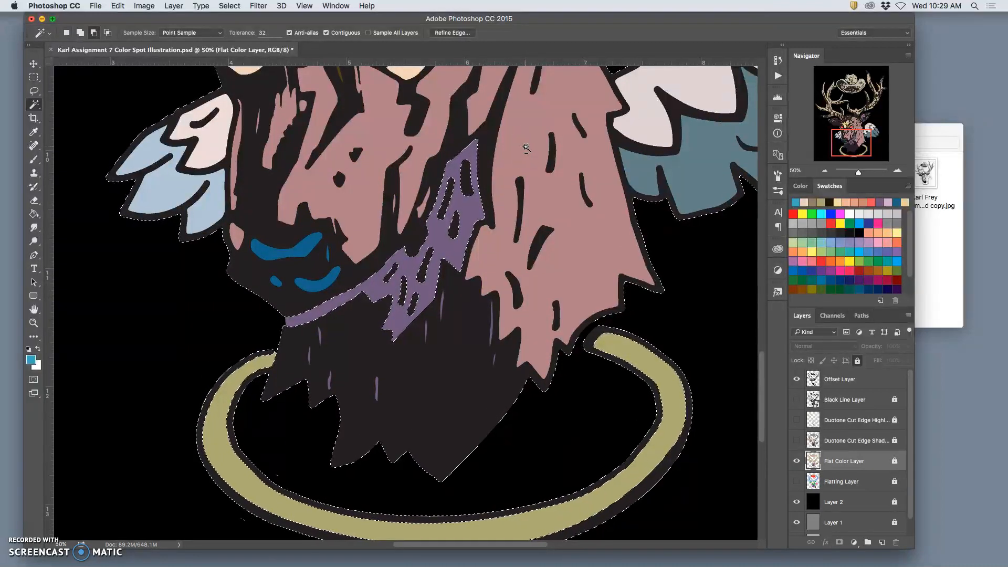
pyautogui.keyDown('alt'); pyautogui.click(472, 211); pyautogui.keyUp('alt')
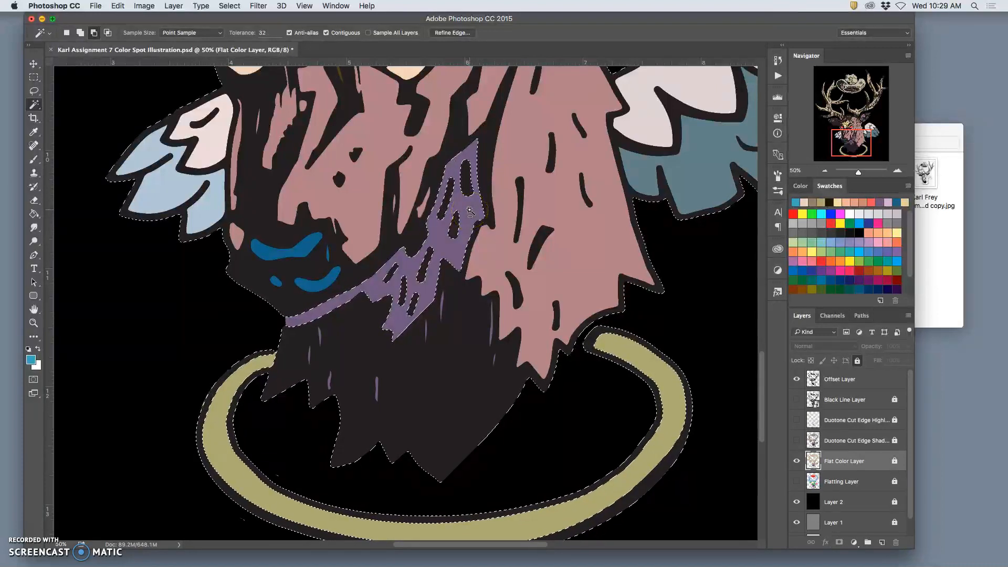
pyautogui.keyDown('alt'); pyautogui.click(482, 212); pyautogui.keyUp('alt')
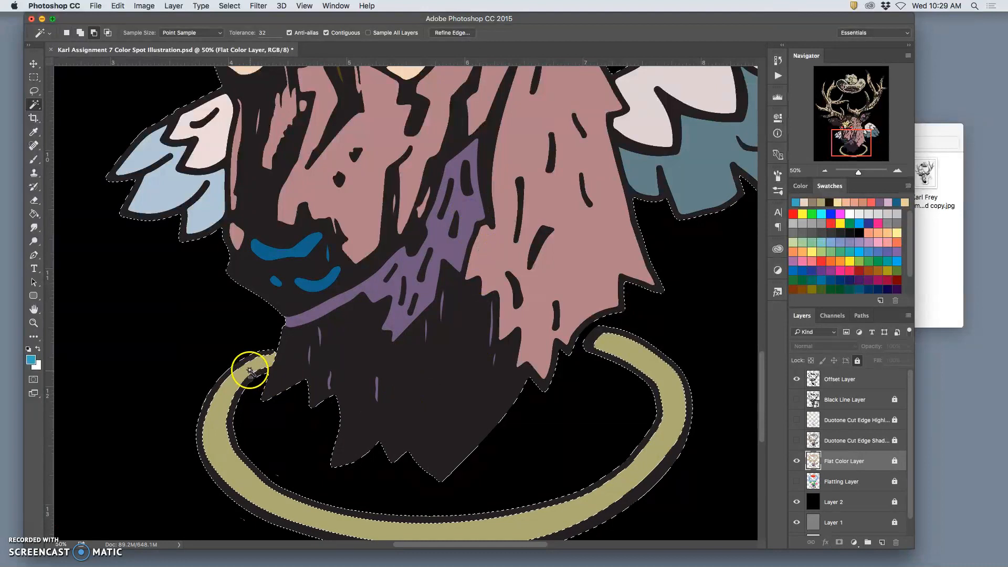
# Subtract the halo ring's olive band from the selection.
pyautogui.click(561, 419)
pyautogui.click(541, 418)
pyautogui.click(390, 355)
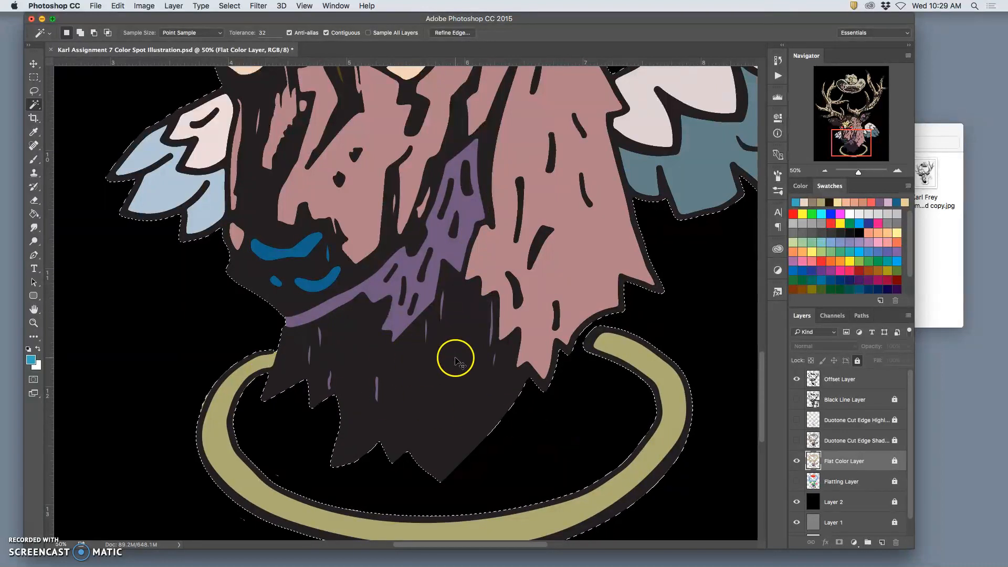
# Hide the Flat Color Layer and make the Offset Layer active and visible.
pyautogui.scroll(-3, 456, 356)
pyautogui.scroll(-2, 471, 286)
pyautogui.click(479, 232)
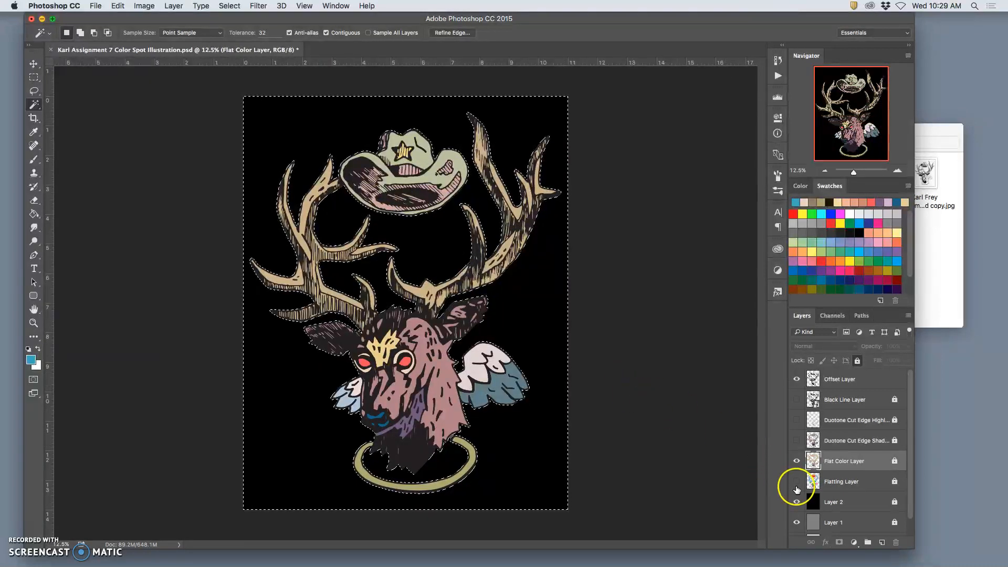
pyautogui.click(797, 462)
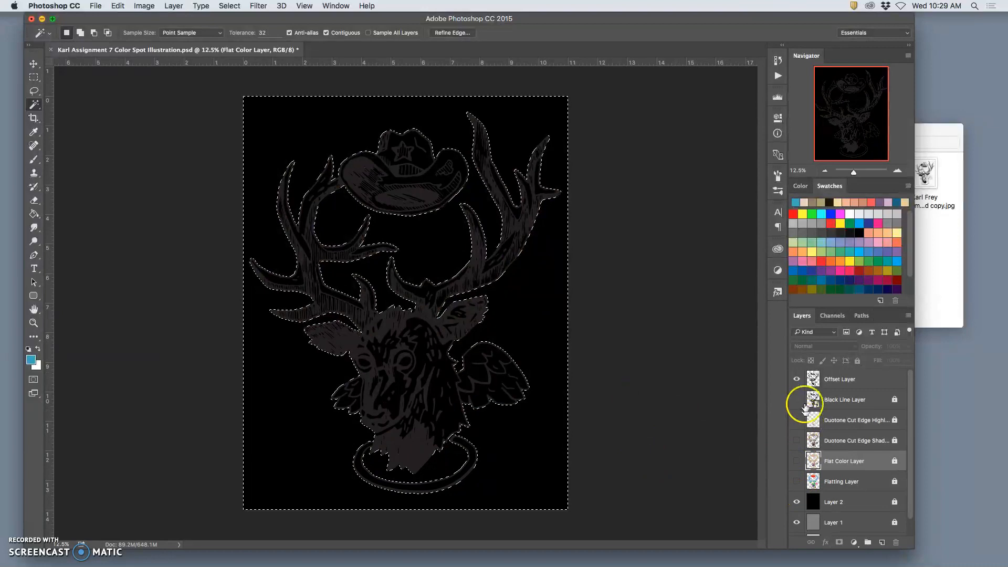
pyautogui.click(797, 379)
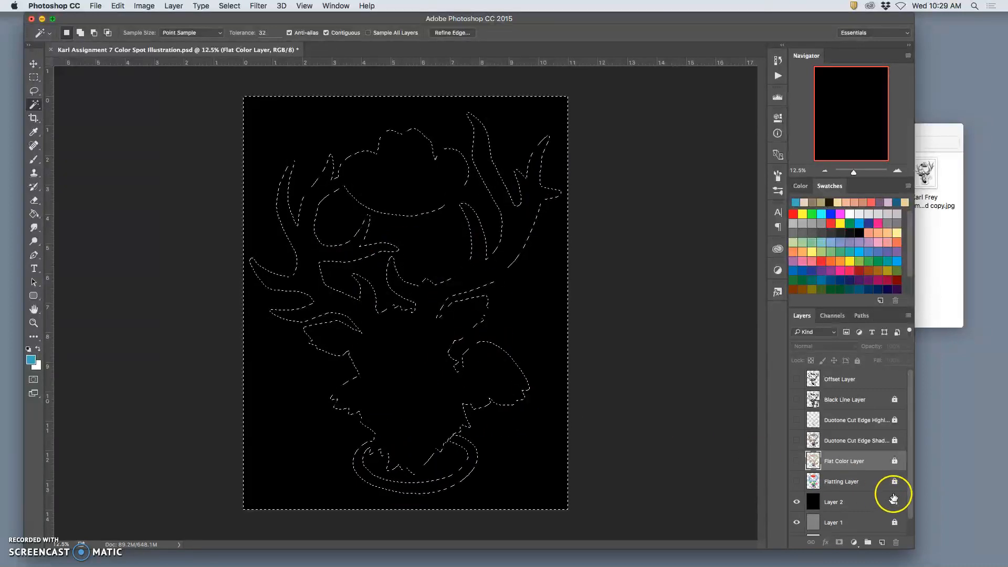
pyautogui.click(875, 386)
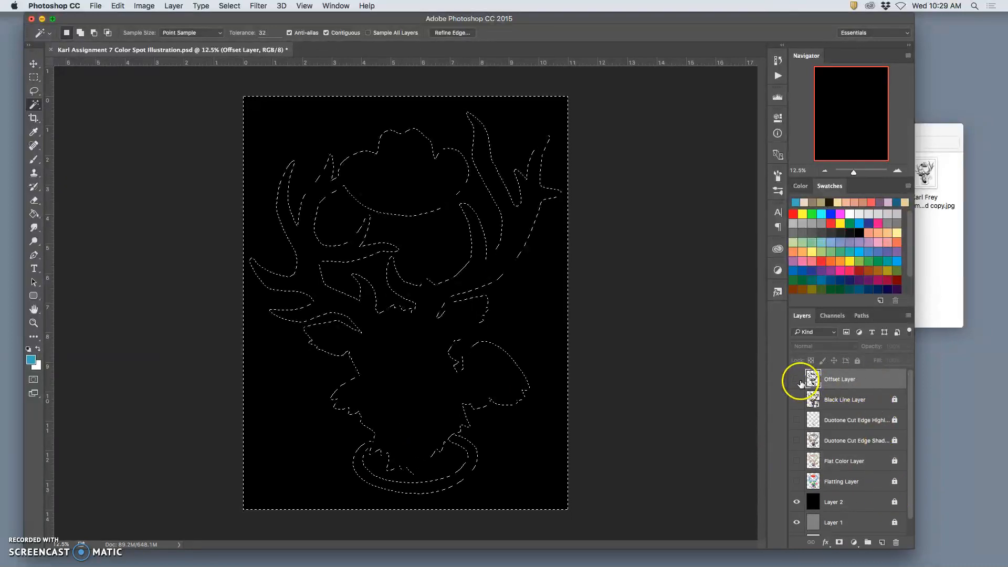
pyautogui.click(796, 379)
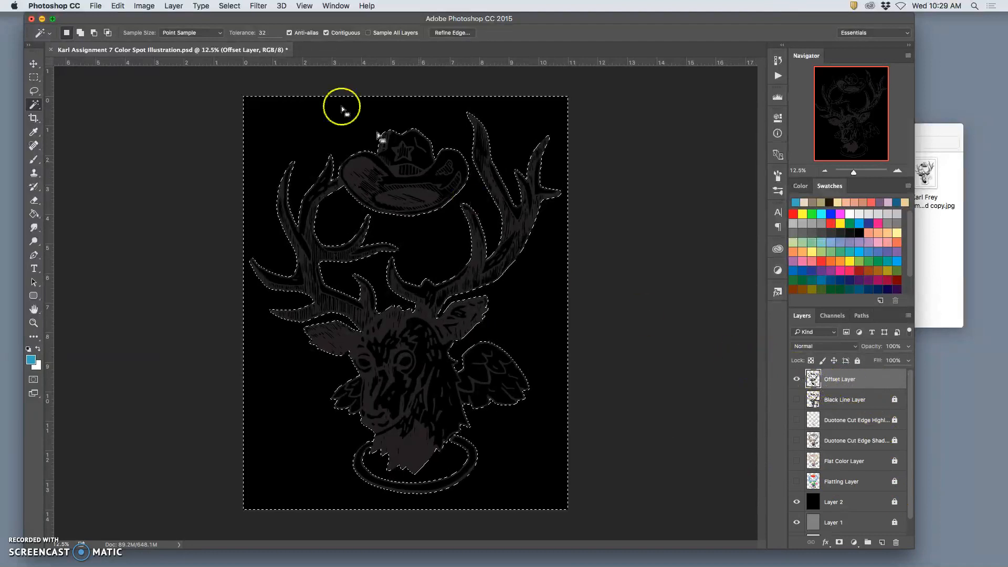
# Invert the selection to cover the whole deer, hat and halo, and fill it with black on the Offset Layer.
pyautogui.click(234, 6)
pyautogui.click(241, 49)
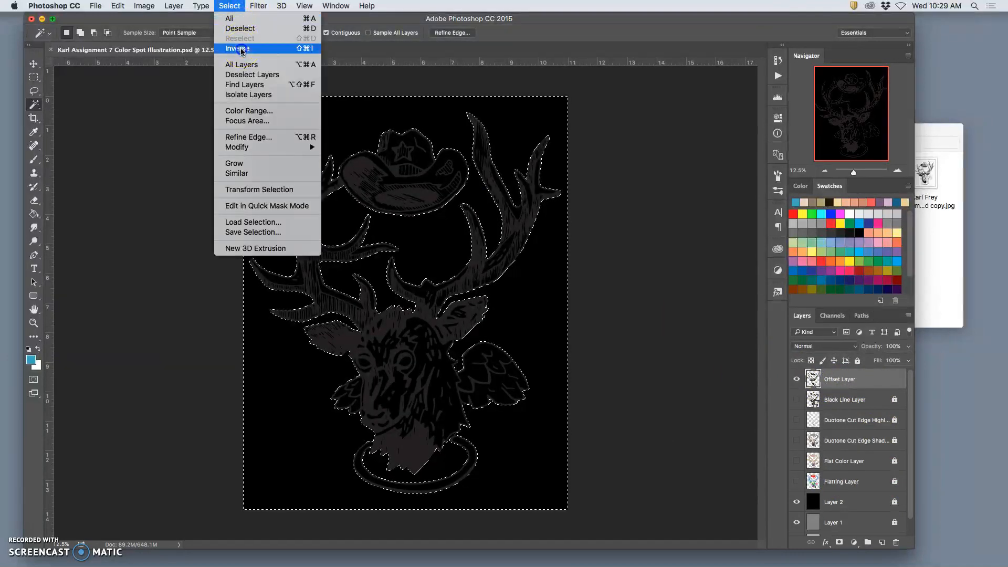
pyautogui.click(118, 8)
pyautogui.click(158, 162)
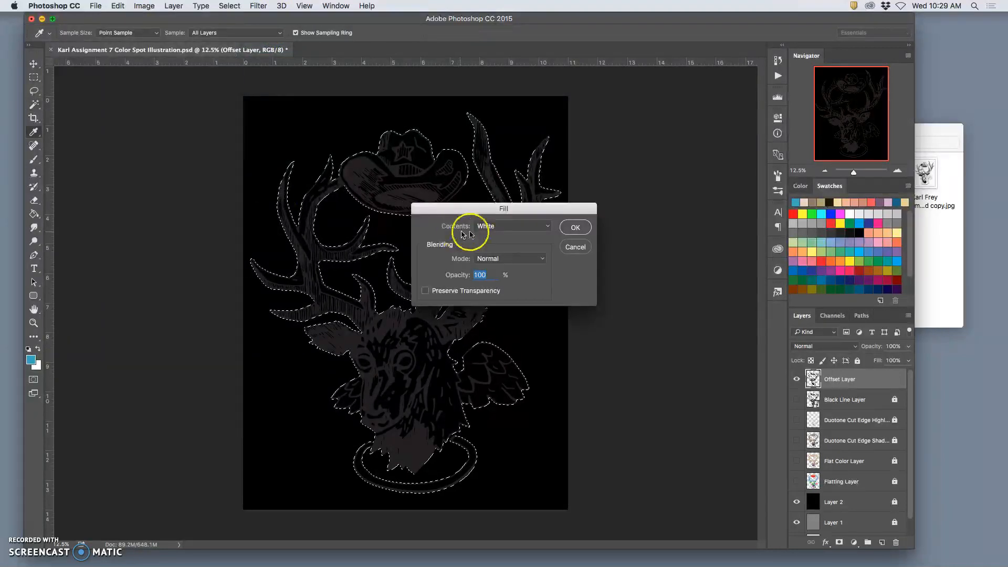
pyautogui.click(508, 226)
pyautogui.click(506, 209)
pyautogui.click(570, 235)
# Deselect and hide the black Layer 2 so the gray Layer 1 serves as the backdrop.
pyautogui.press('w')
pyautogui.click(457, 250)
pyautogui.click(482, 330)
pyautogui.click(467, 330)
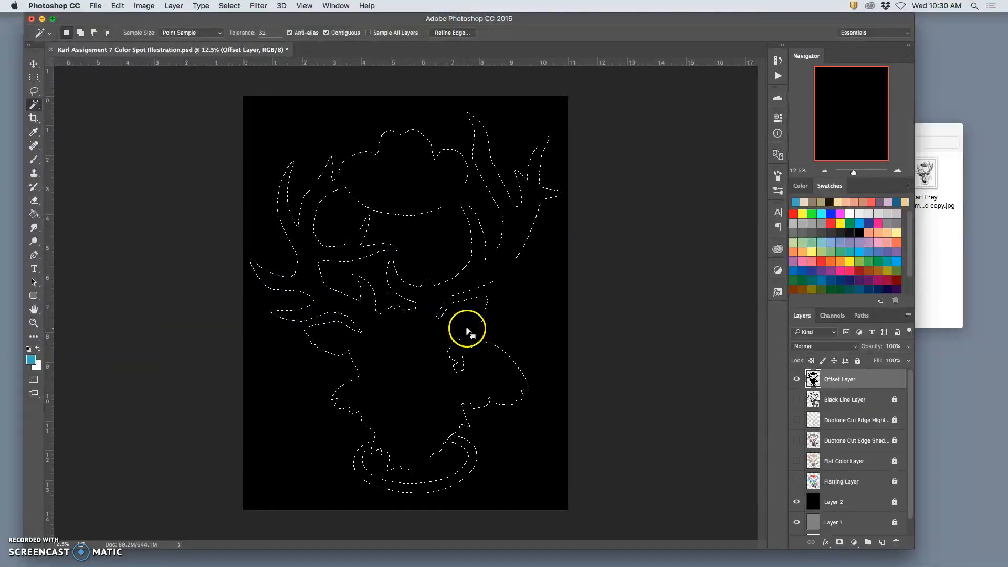
pyautogui.press('super+d')
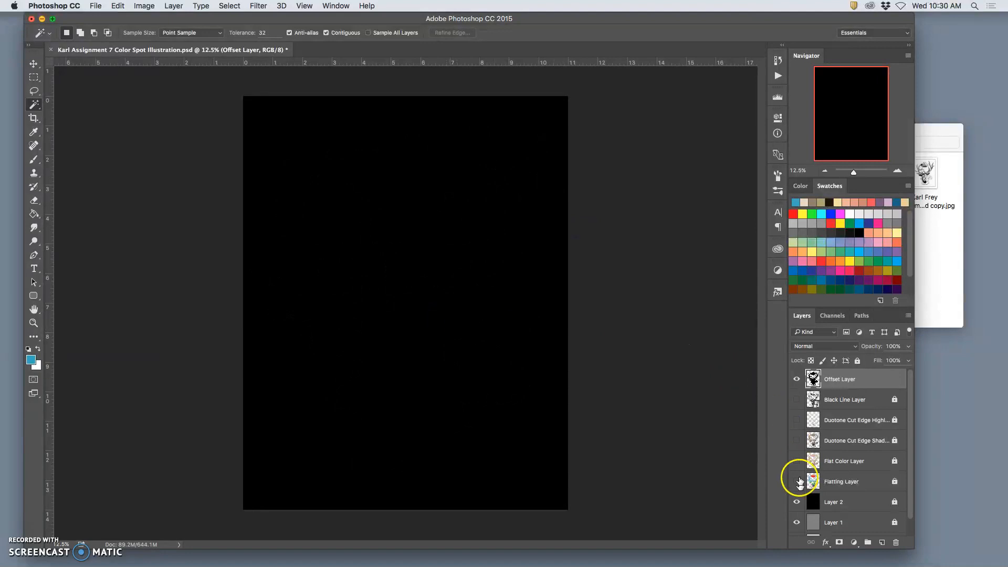
pyautogui.click(797, 503)
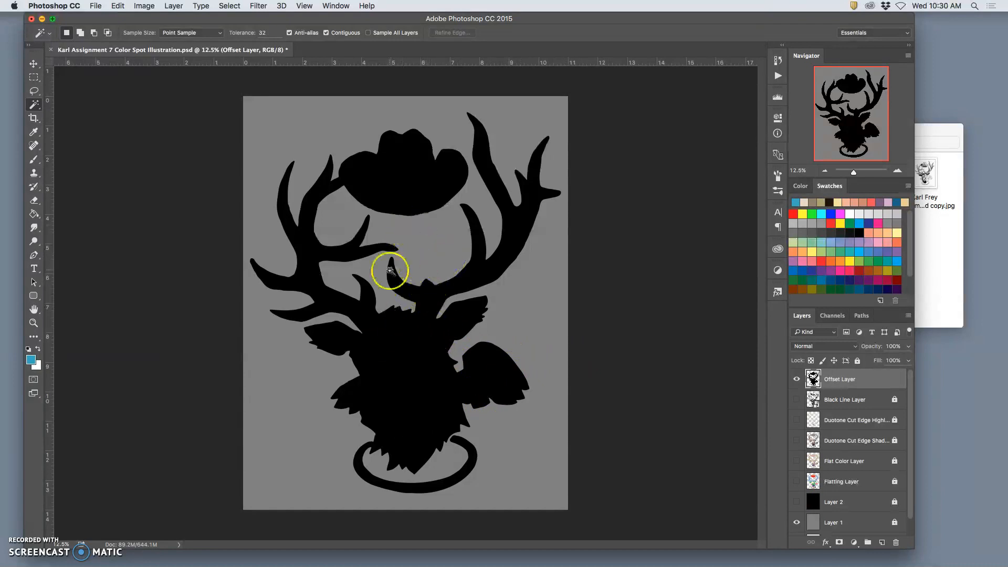
# Move the Offset Layer below the Flatting Layer, directly above Layer 2.
pyautogui.click(474, 292)
pyautogui.moveTo(877, 379); pyautogui.dragTo(867, 488)
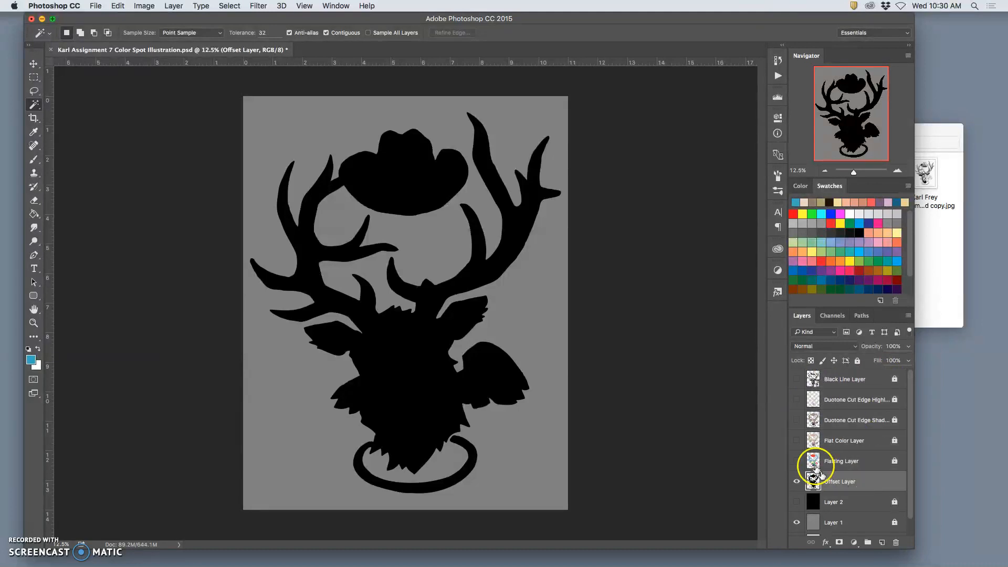
# Show the Flat Color, Black Line, Duotone Cut Edge Highlight and Duotone Cut Edge Shadow layers above the silhouette.
pyautogui.click(797, 441)
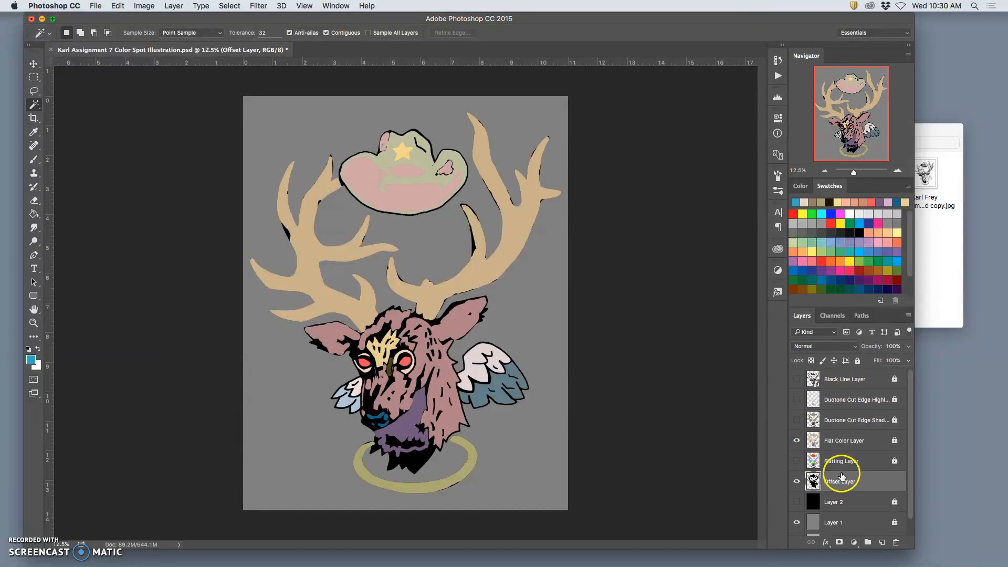
pyautogui.click(797, 379)
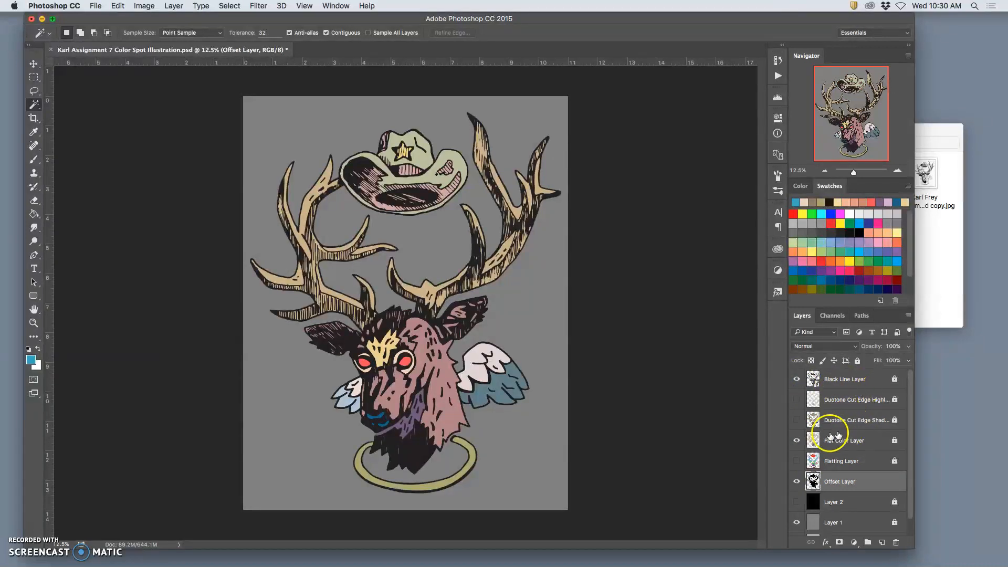
pyautogui.click(797, 400)
pyautogui.click(797, 420)
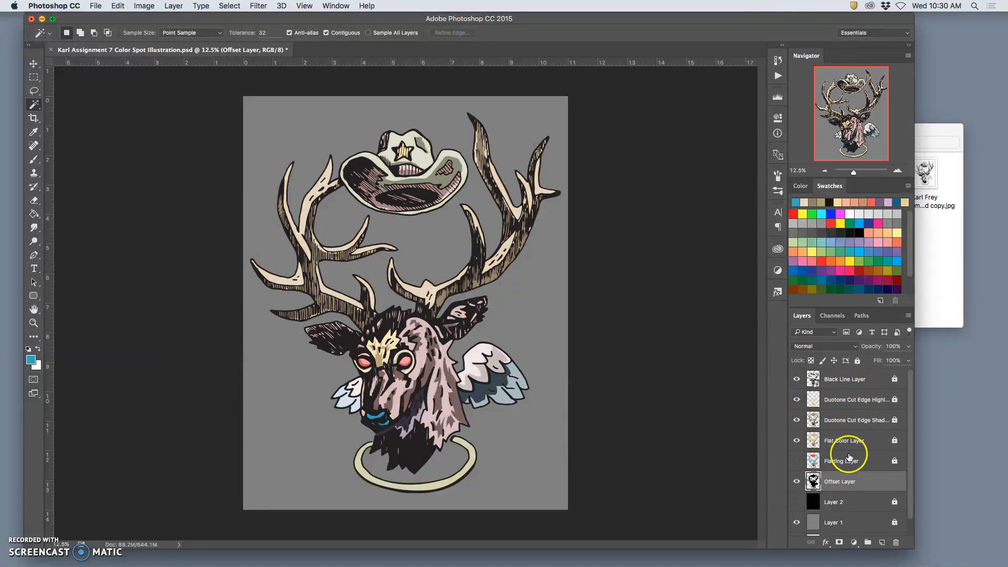
# Add a white outside stroke of 35 px at 100% opacity to the Offset Layer.
pyautogui.doubleClick(875, 485)
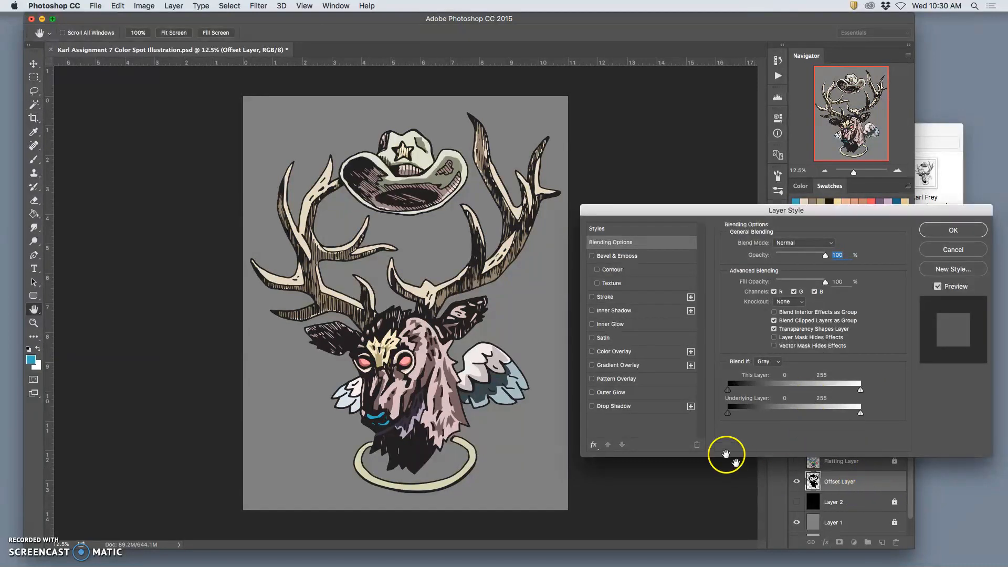
pyautogui.click(592, 297)
pyautogui.click(630, 297)
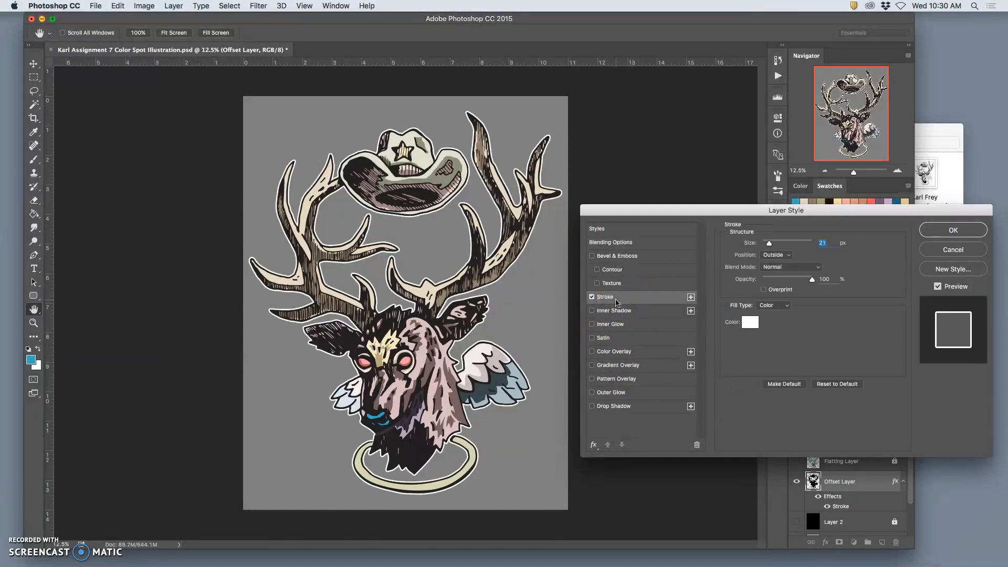
pyautogui.click(750, 320)
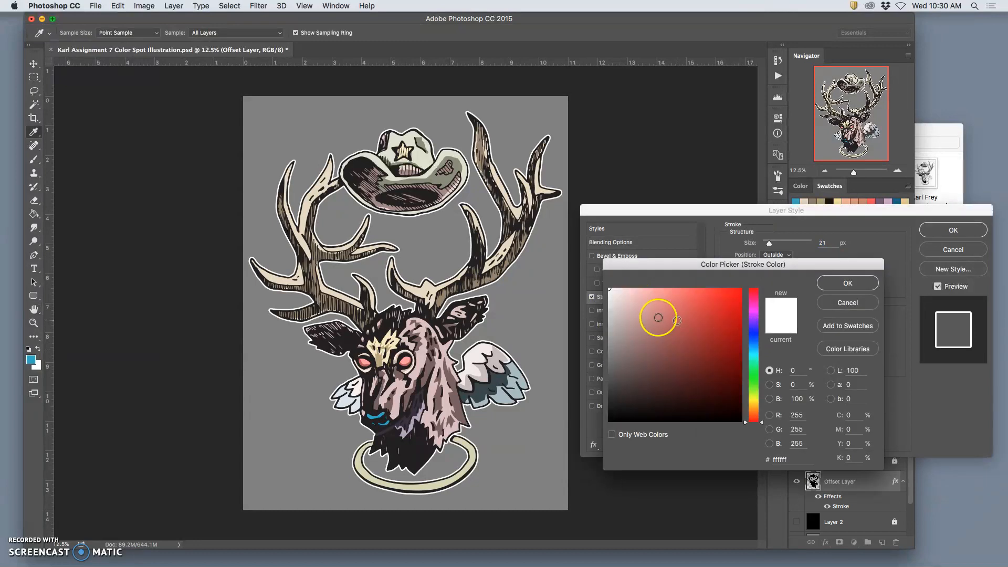
pyautogui.click(820, 289)
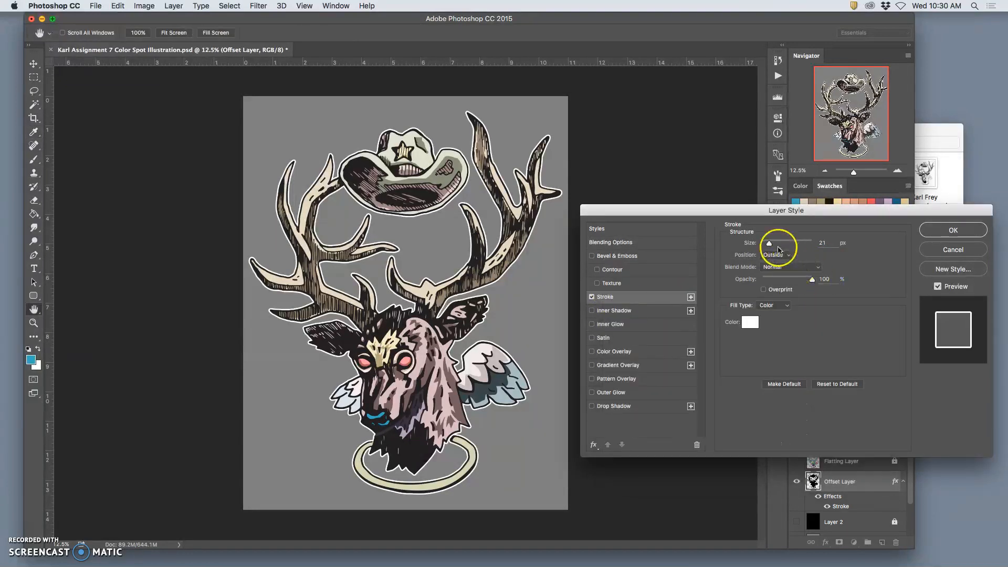
pyautogui.moveTo(770, 243); pyautogui.dragTo(772, 245)
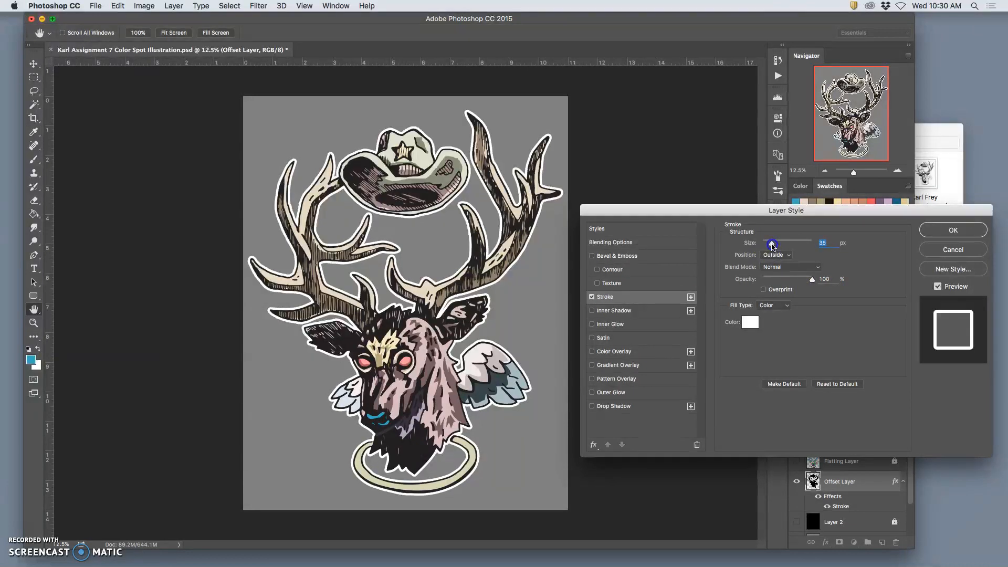
pyautogui.click(953, 230)
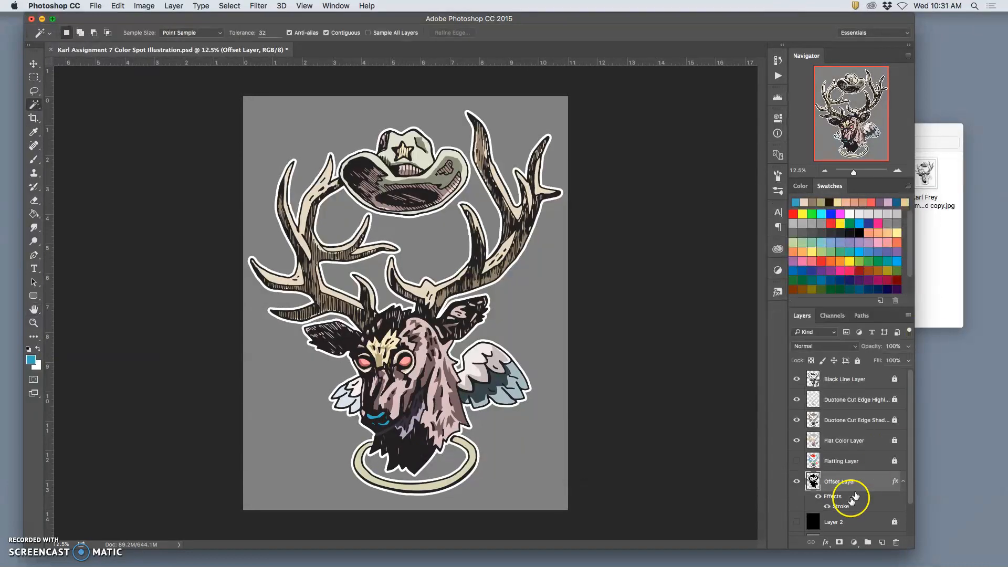
# Show the black Layer 2 as the backdrop and set the Offset Layer's stroke size to 24 px.
pyautogui.click(797, 522)
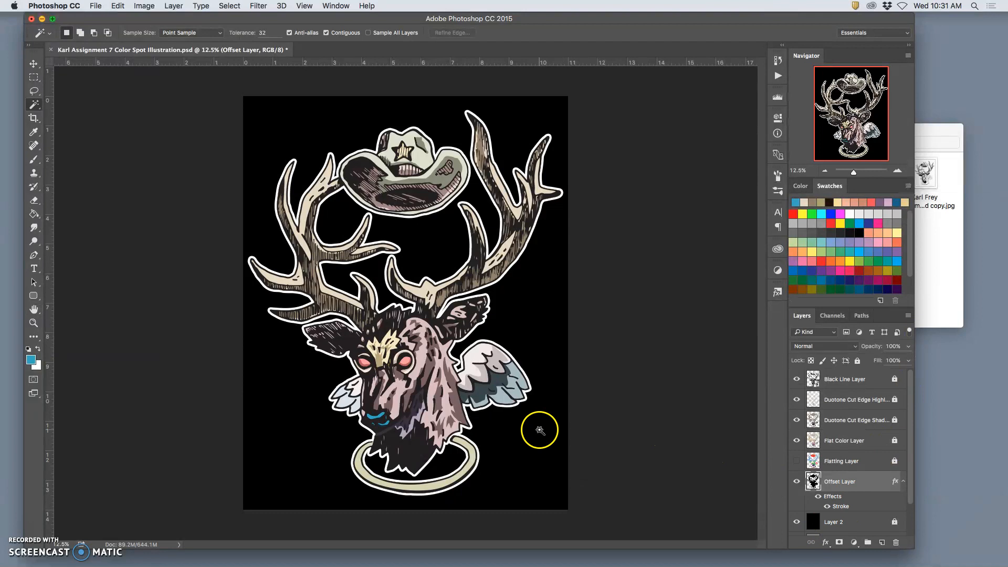
pyautogui.doubleClick(836, 506)
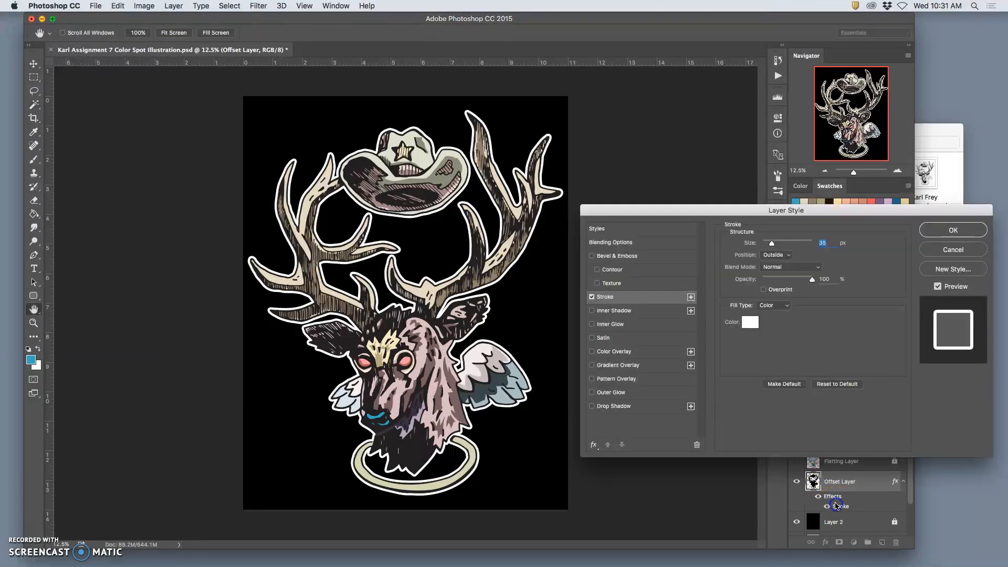
pyautogui.moveTo(772, 243); pyautogui.dragTo(771, 246)
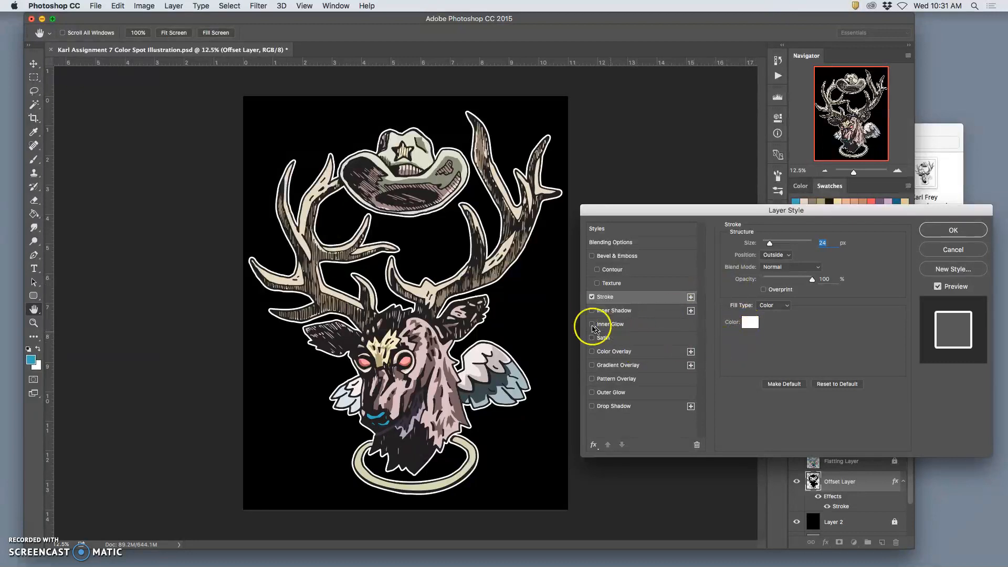
# Replace the Offset Layer's stroke with a white outer glow at 76% opacity, 0% spread and 70 px size.
pyautogui.click(592, 297)
pyautogui.click(592, 392)
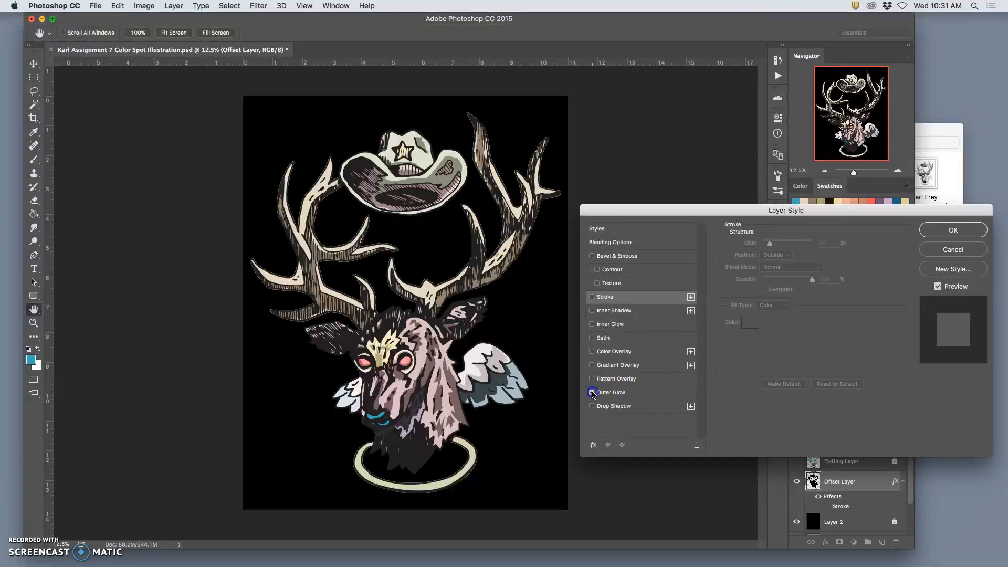
pyautogui.click(626, 397)
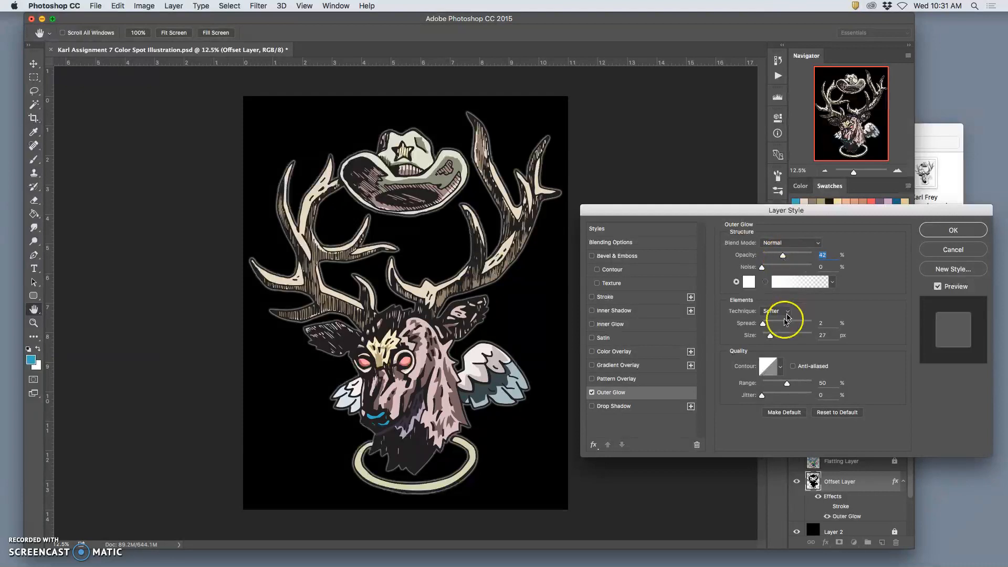
pyautogui.moveTo(772, 337)
pyautogui.mouseDown()
pyautogui.moveTo(781, 337)
pyautogui.moveTo(762, 325)
pyautogui.mouseUp()
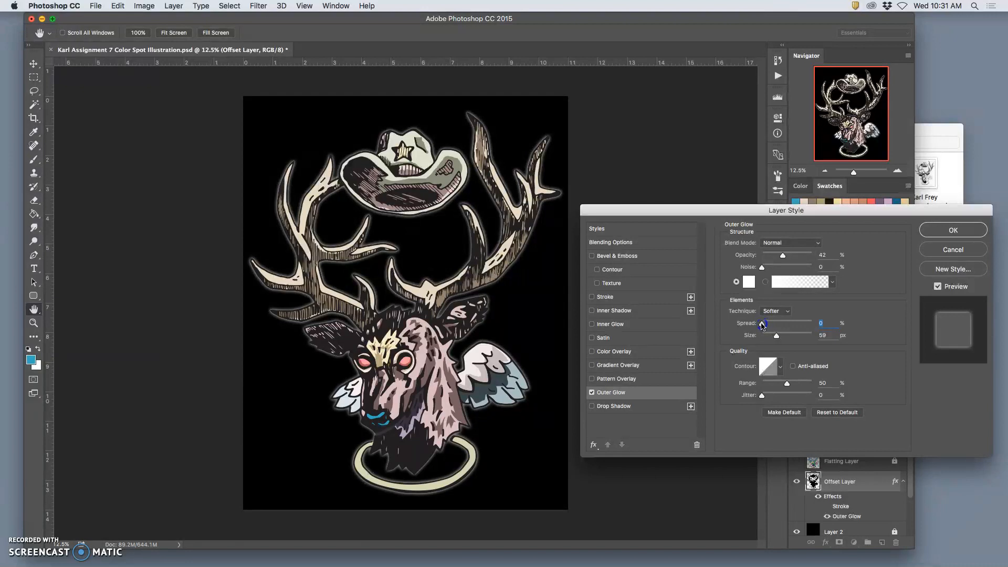
pyautogui.moveTo(783, 256); pyautogui.dragTo(801, 256)
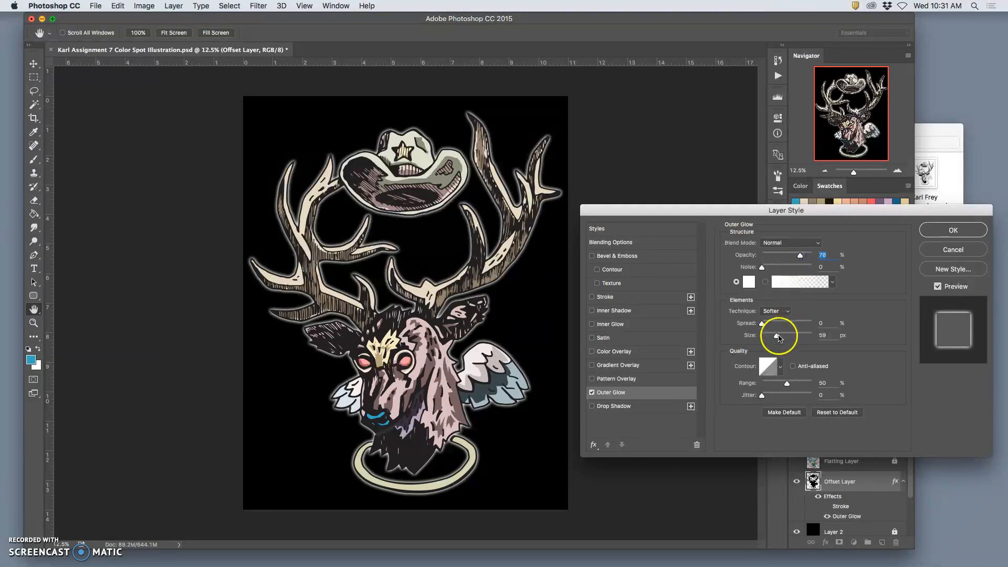
pyautogui.moveTo(779, 339); pyautogui.dragTo(781, 339)
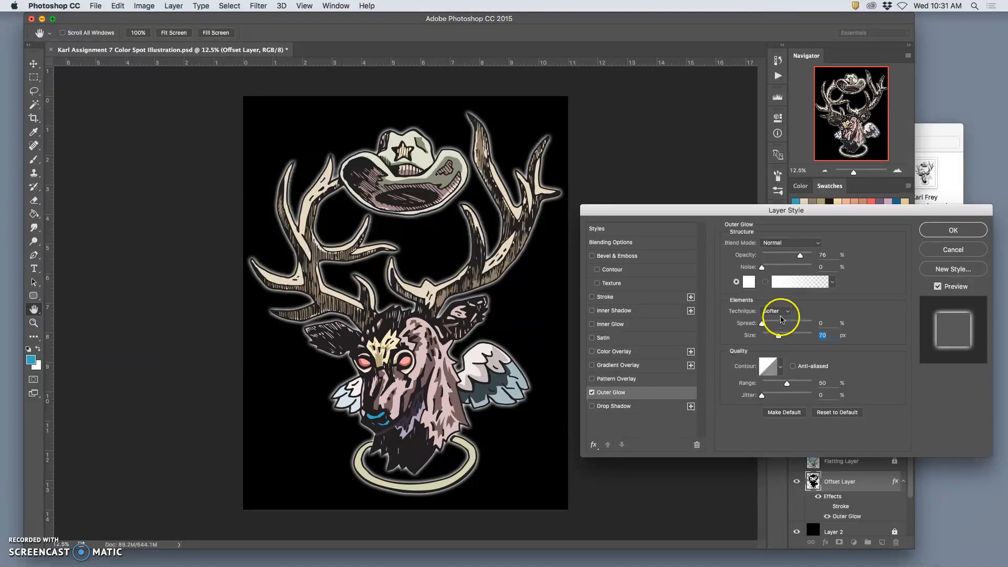
# Limit the glow's color choice to web colors, keep white (ffffff), and set the outer glow's spread to 2%.
pyautogui.click(750, 284)
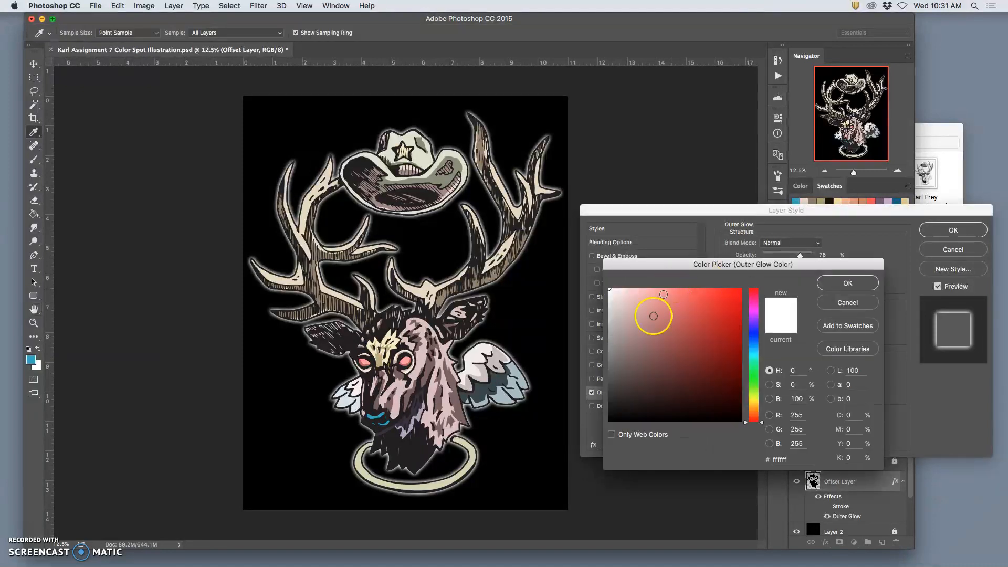
pyautogui.click(612, 435)
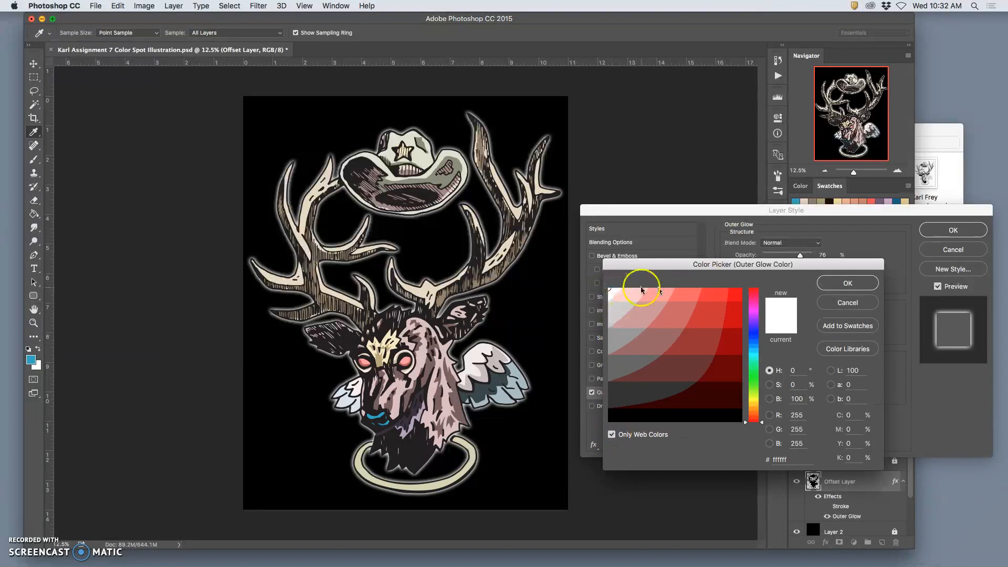
pyautogui.click(840, 283)
pyautogui.click(763, 324)
pyautogui.moveTo(765, 327); pyautogui.dragTo(765, 326)
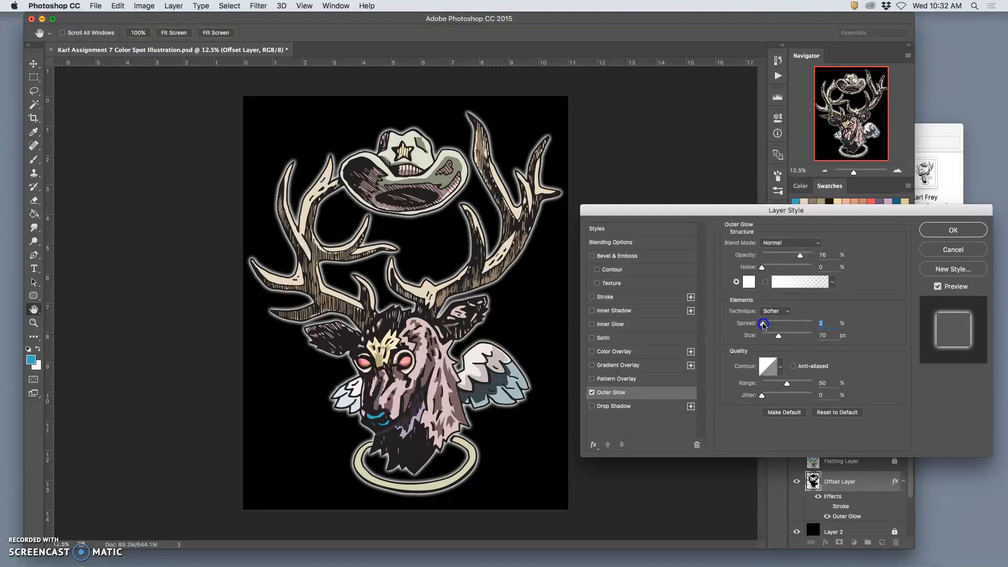